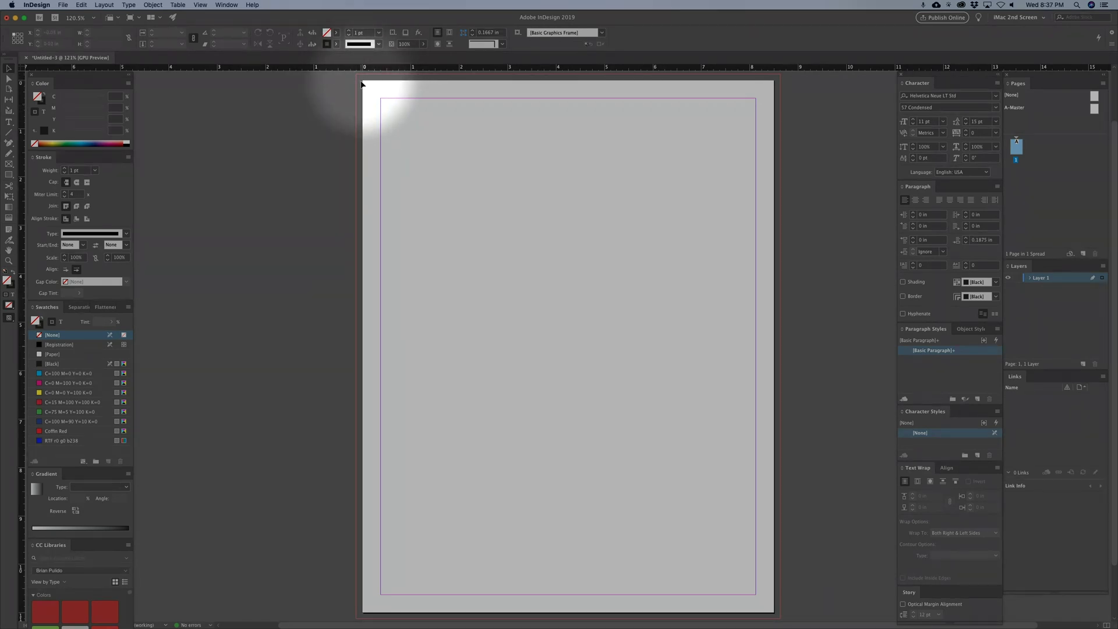
Step: Create a rectangle on the page with a width of 8.75 in and a height of 3 in
click(8, 175)
click(496, 184)
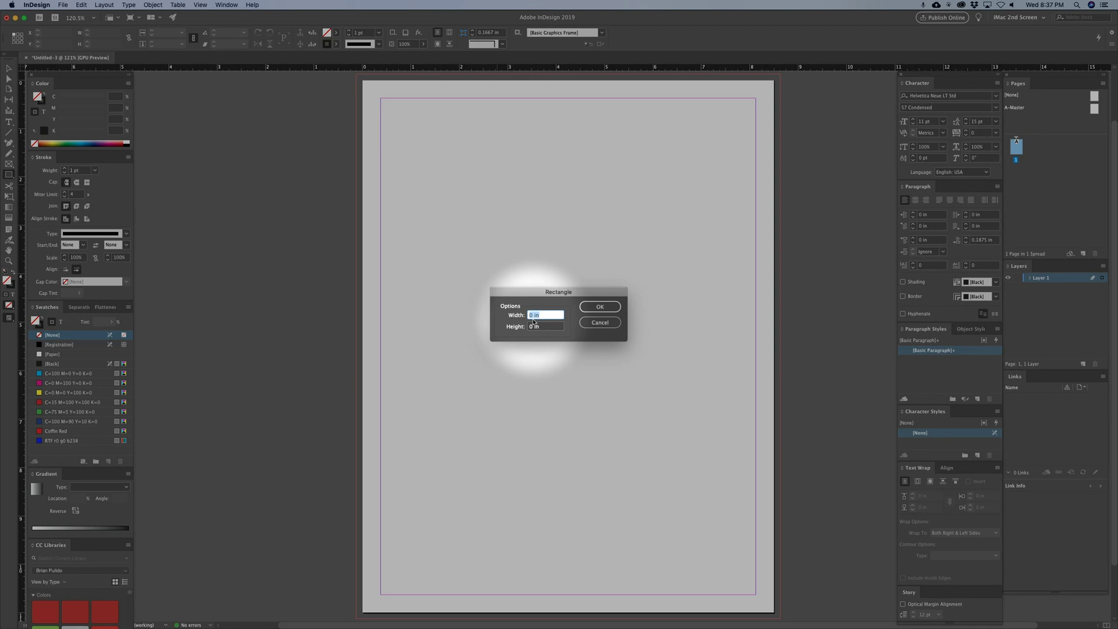
text(8)
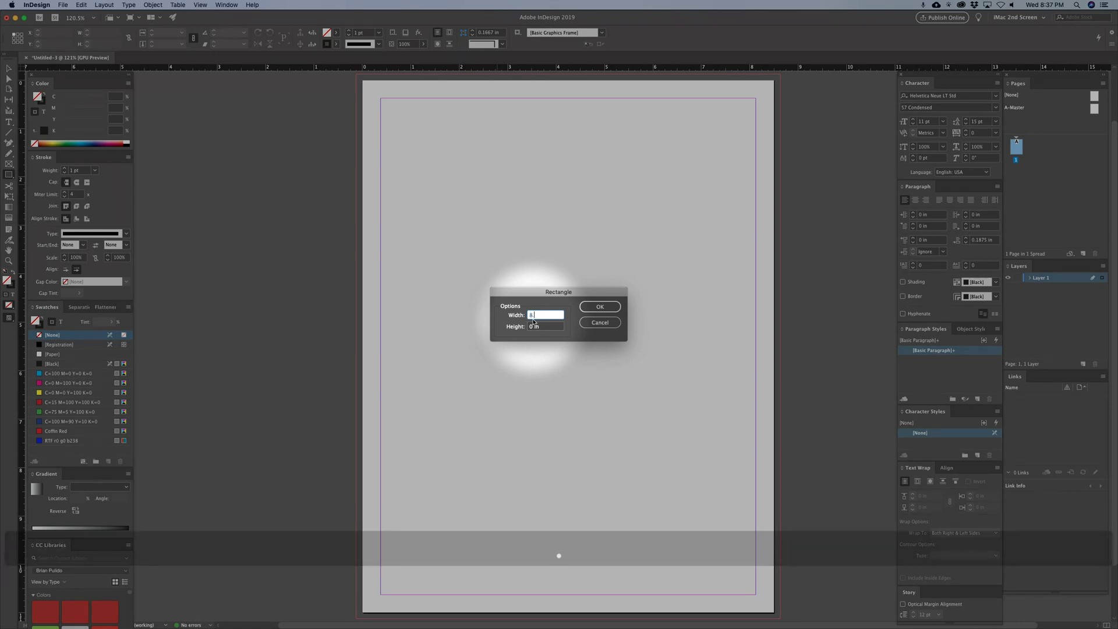
text(.75)
key(Tab)
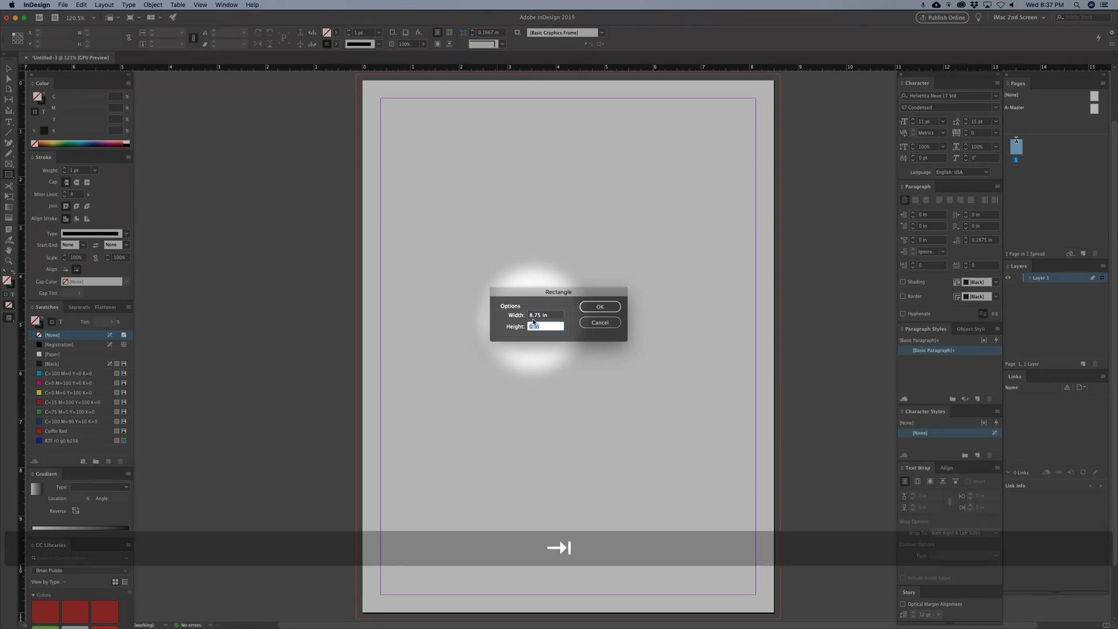
text(3)
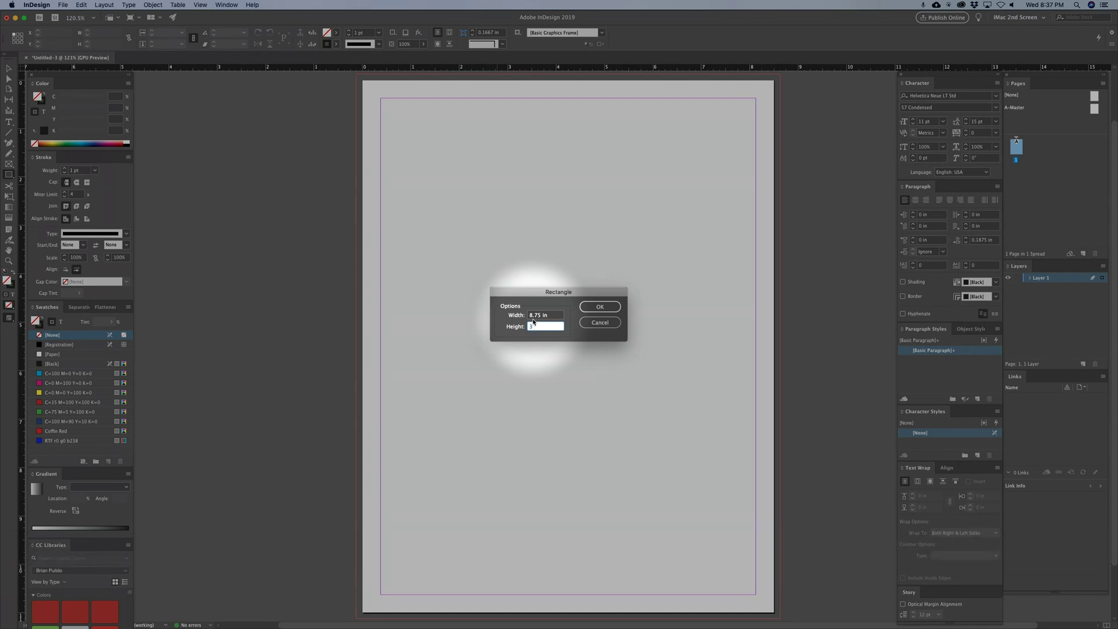
click(600, 307)
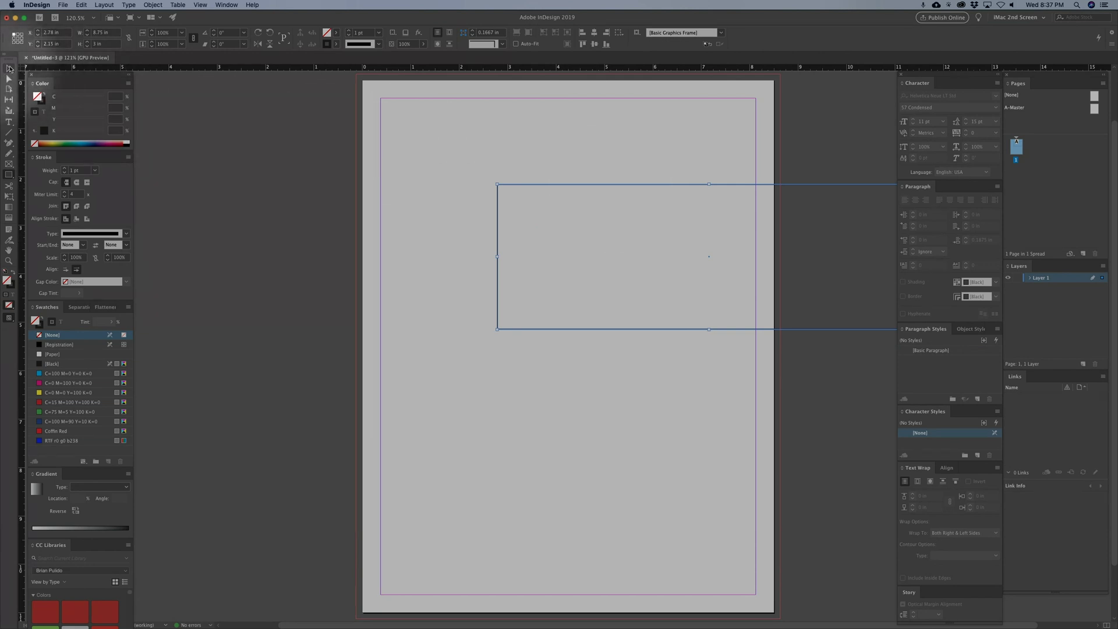
Step: Position the rectangle in the page's upper-left bleed corner at X -0.125 in and Y -0.125 in
click(10, 69)
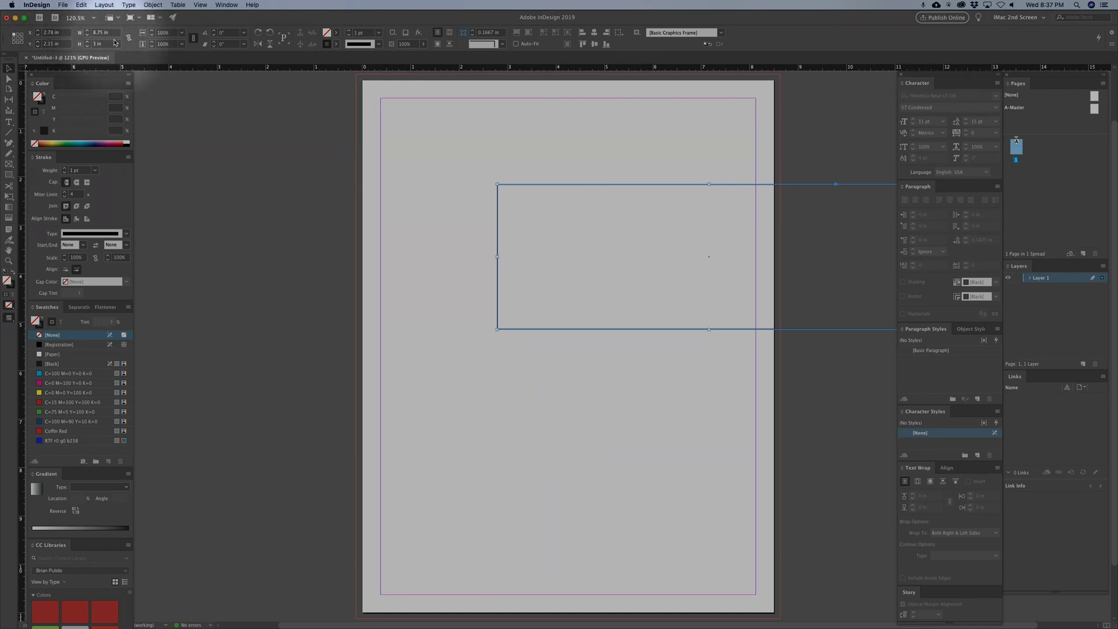
click(55, 33)
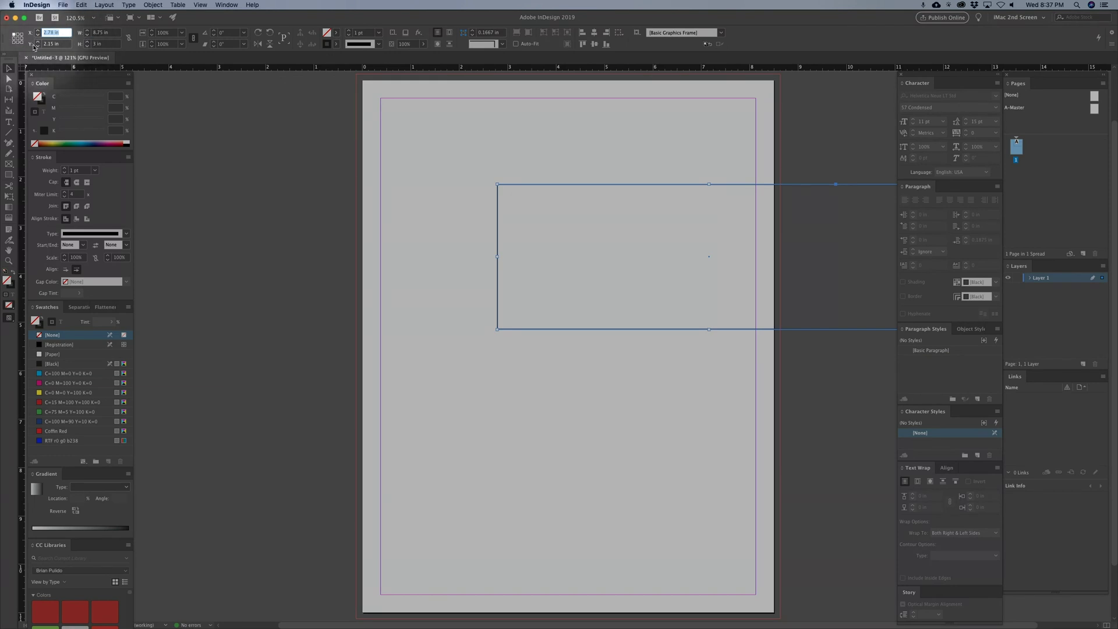
text(-)
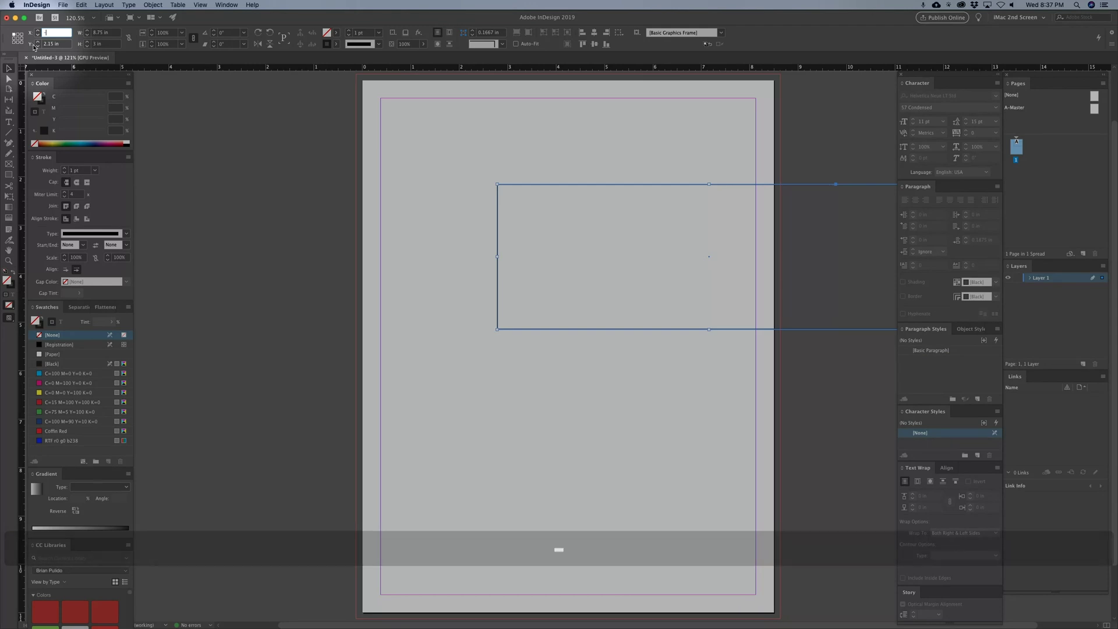
text(0.125)
key(Tab)
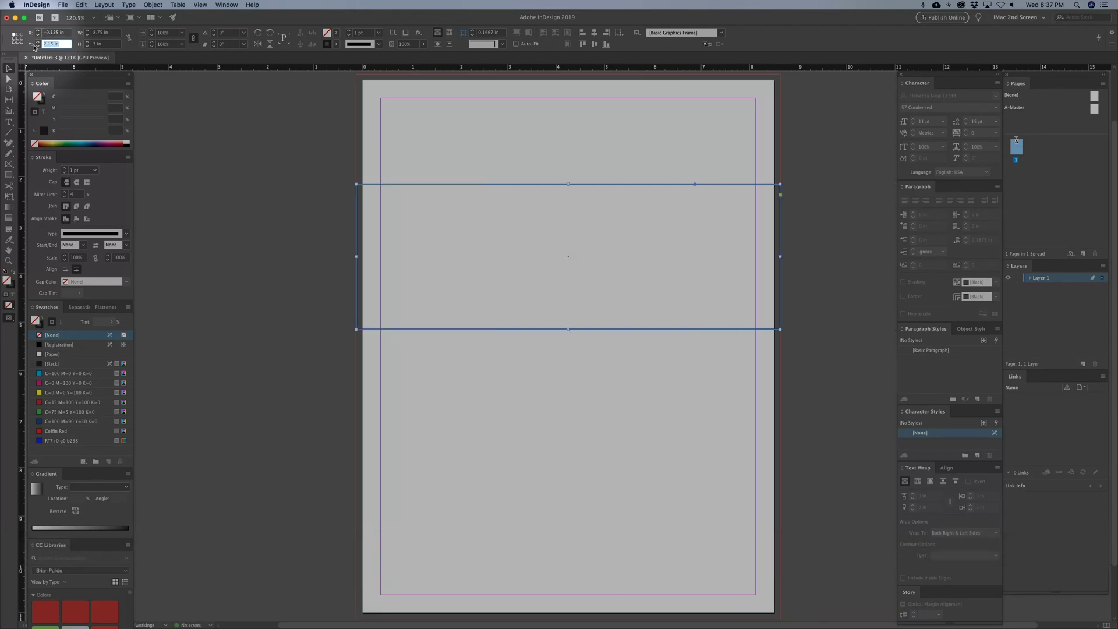
text(-0)
text(.125)
key(Tab)
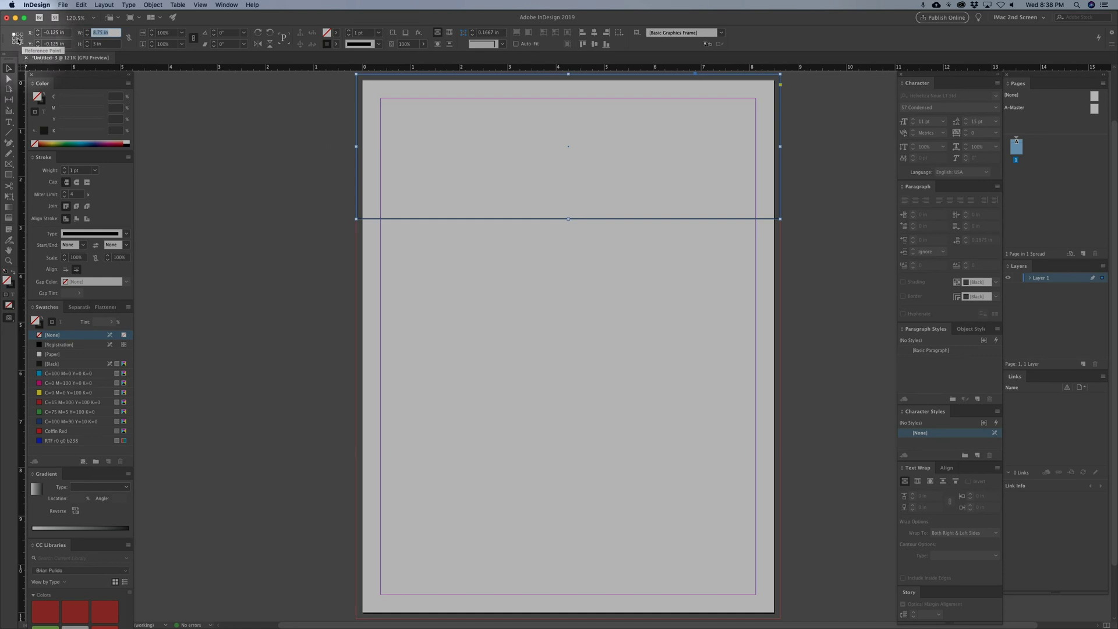
Step: Set the rectangle's height to 3.25 in, keeping the top-left reference point
click(103, 45)
drag(108, 45, 86, 46)
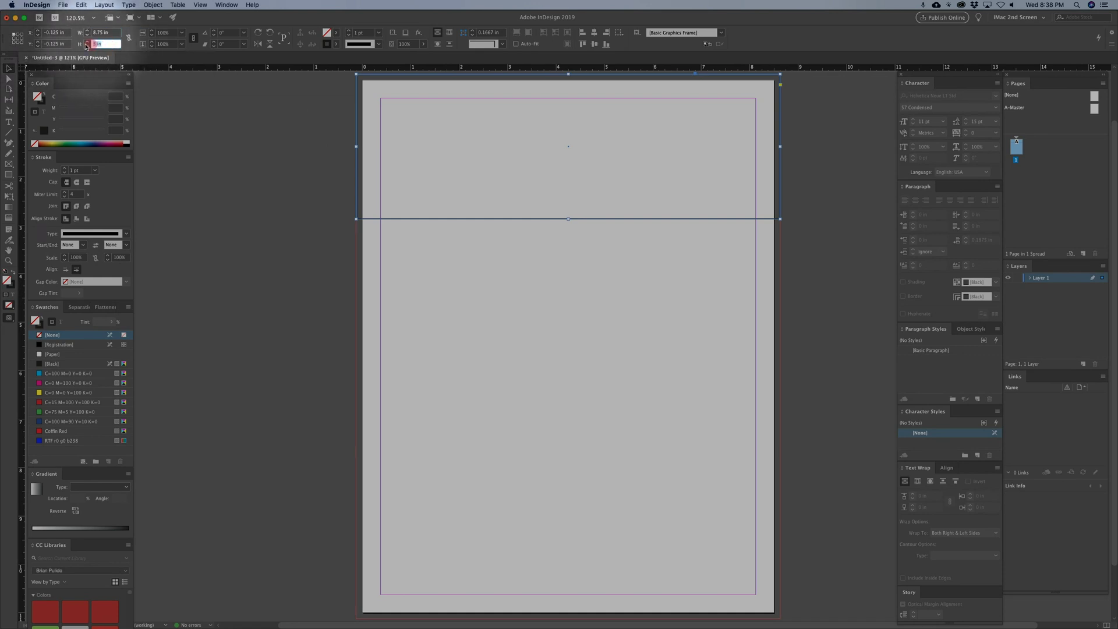
text(3.)
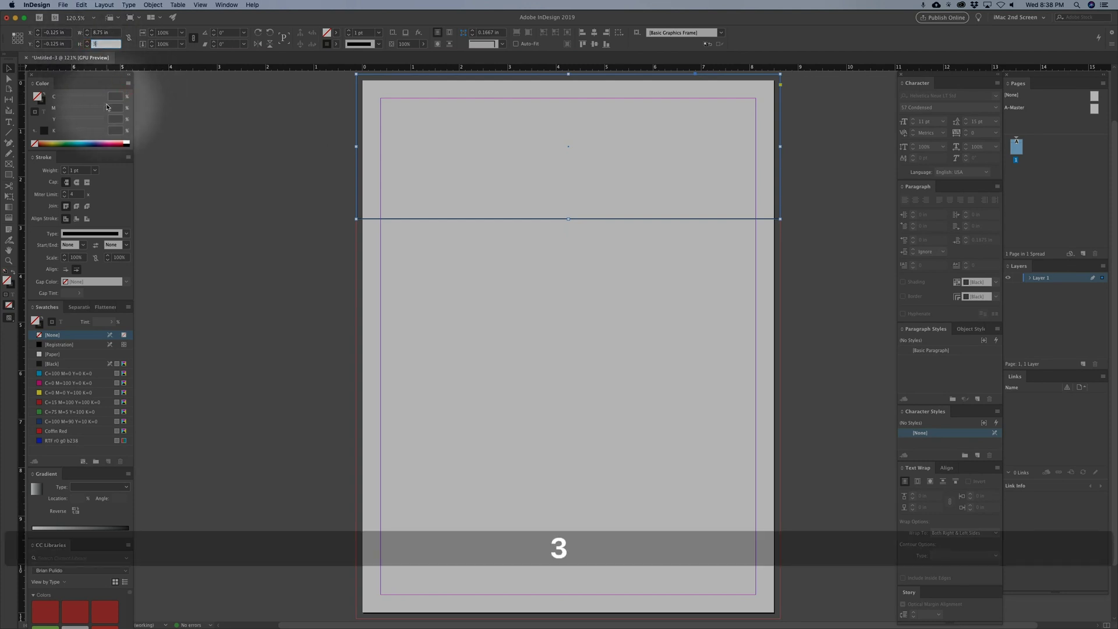
text(25)
key(Tab)
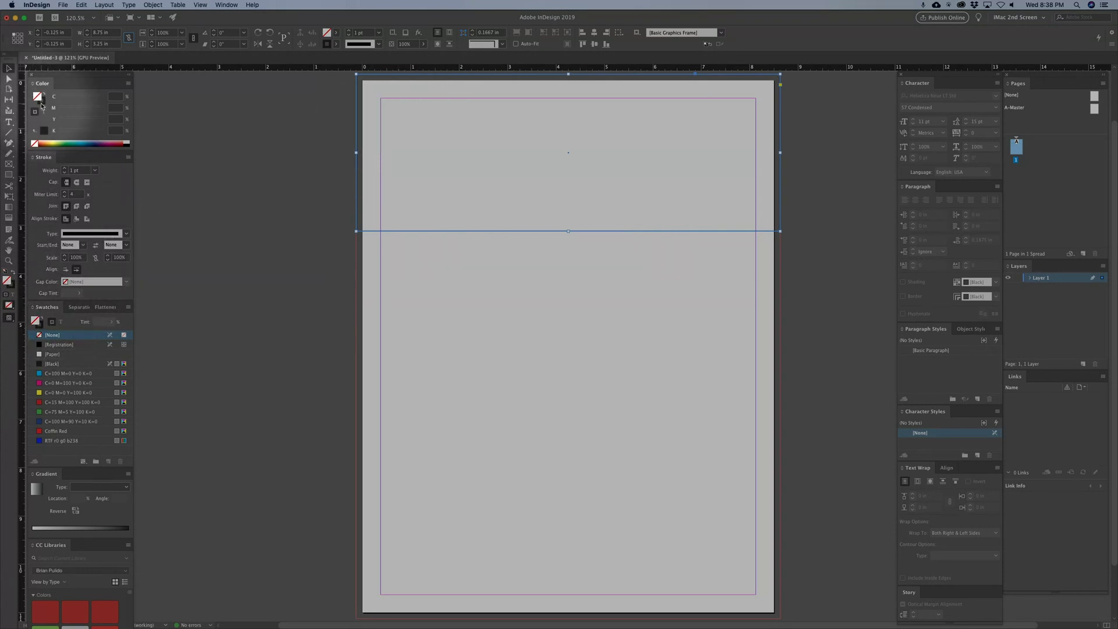
Step: Remove the rectangle's stroke and fill it with the C=100 M=0 Y=0 K=0 swatch
click(40, 328)
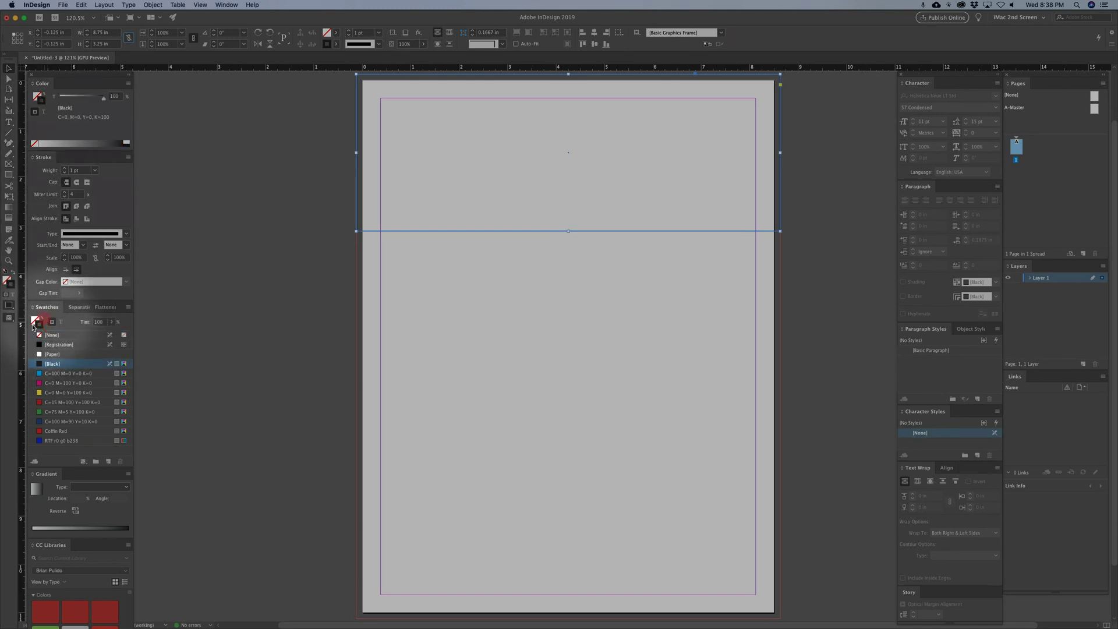
click(51, 337)
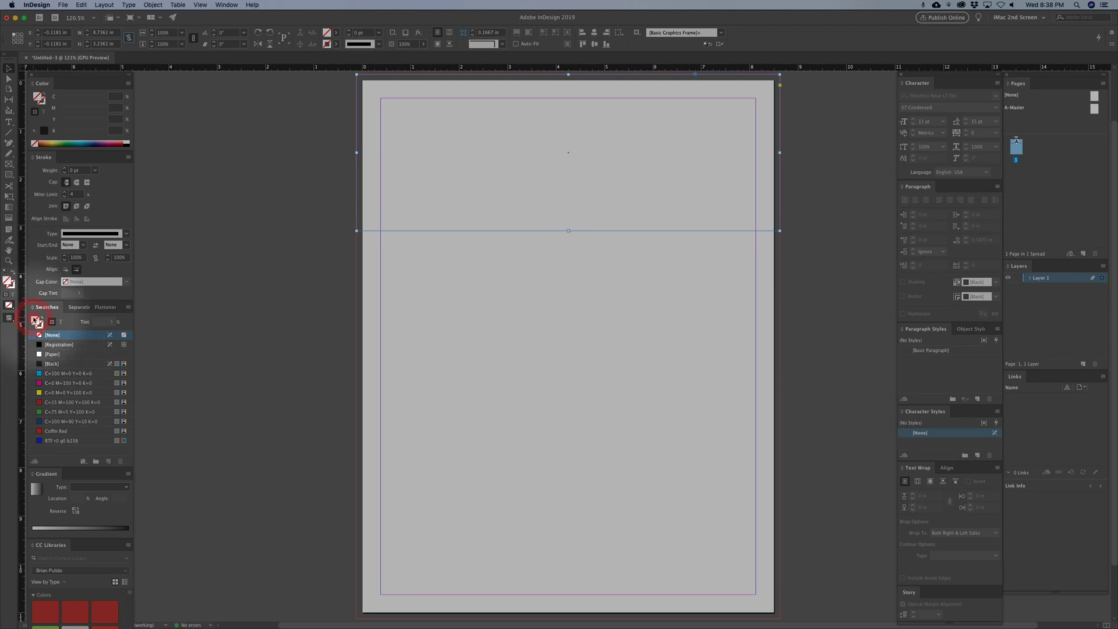
click(37, 321)
click(69, 373)
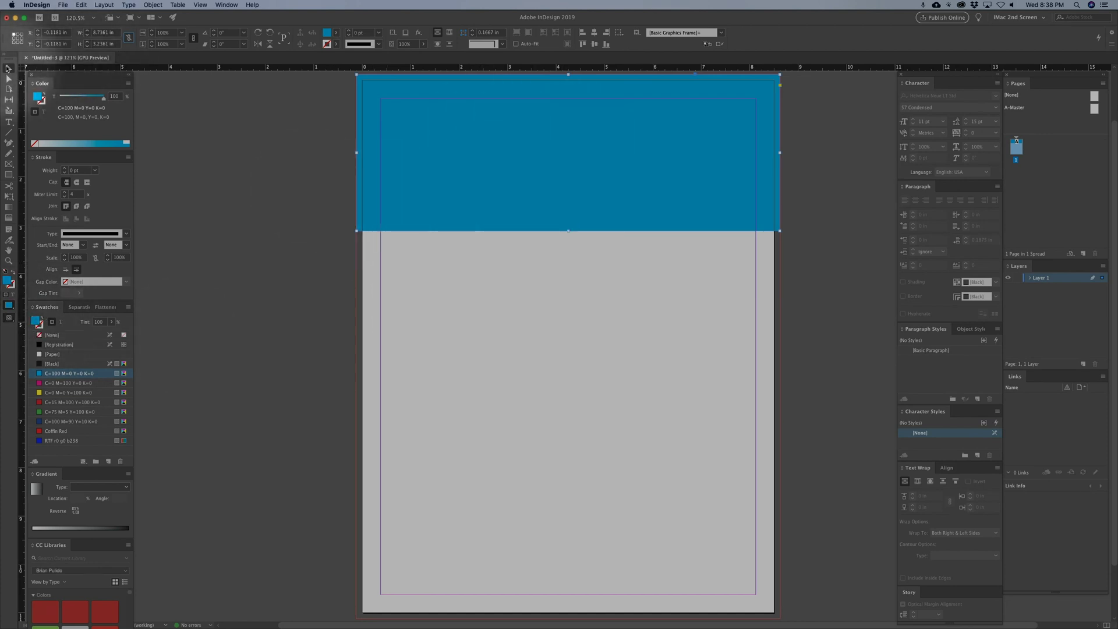
Step: Delete the blue rectangle from the page
click(204, 182)
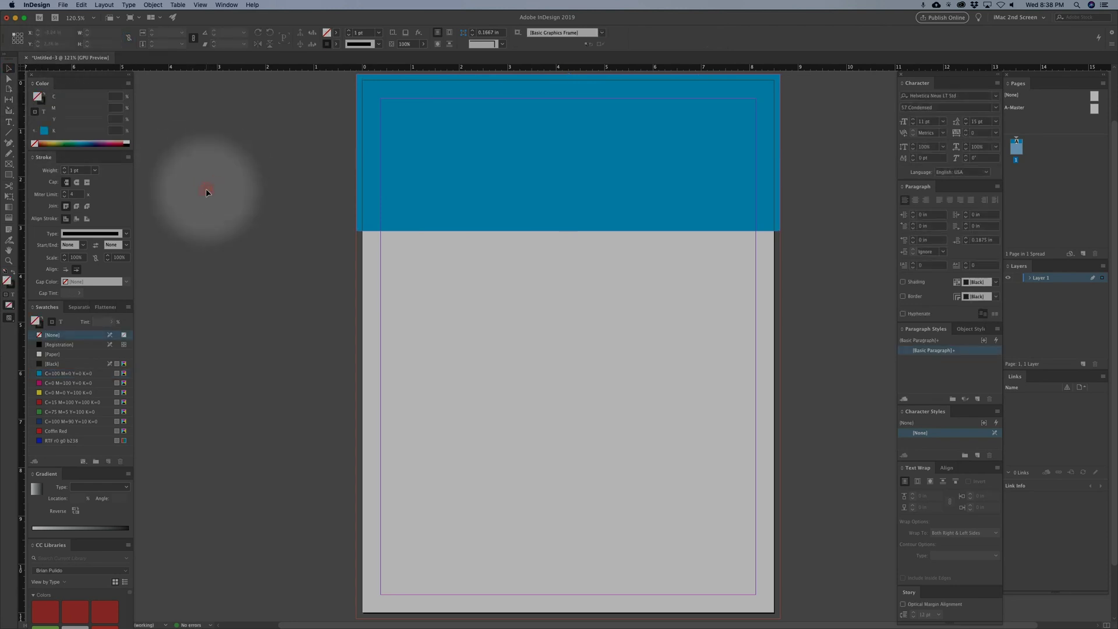
click(571, 187)
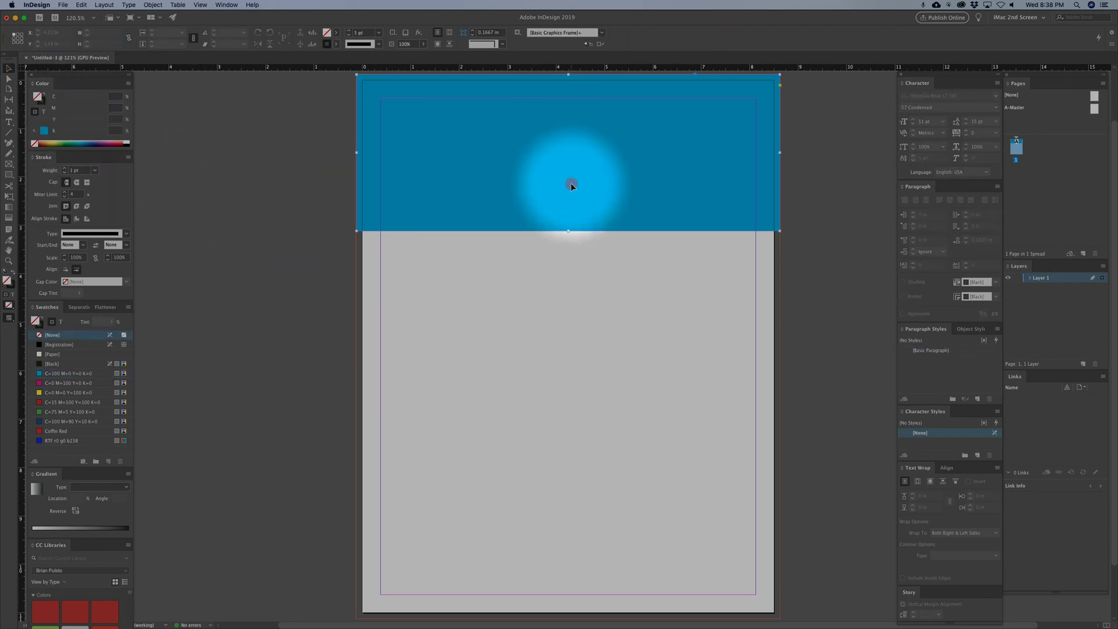
key(BackSpace)
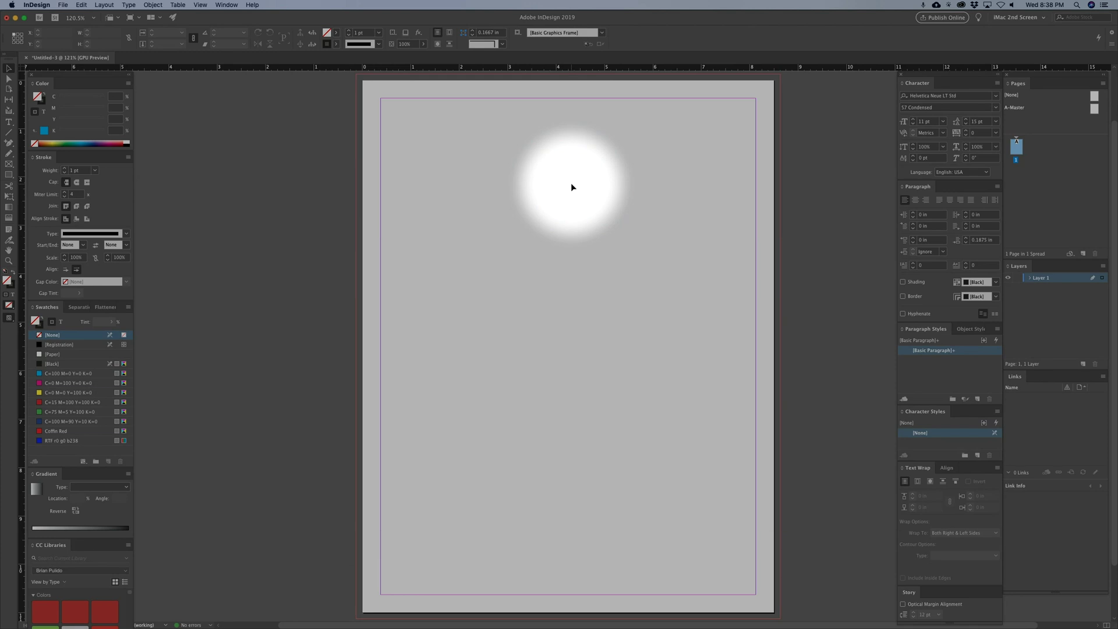
Step: Place boardgames.jpeg from the Desktop near the page's upper-left margin at about X 0.43 in, Y 0.92 in
key(super+d)
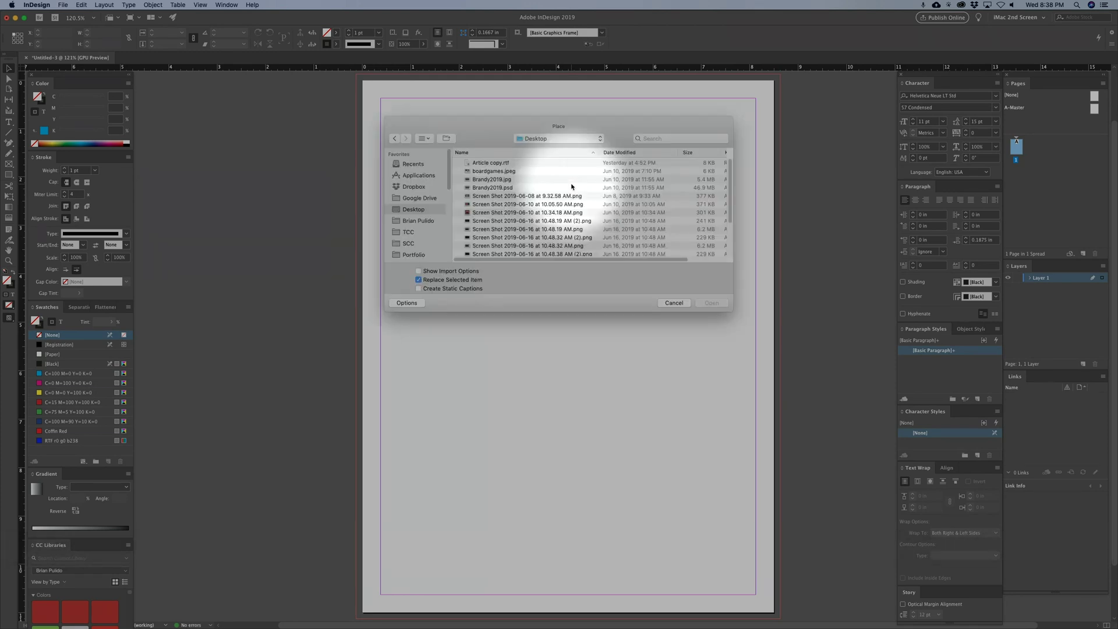
click(503, 171)
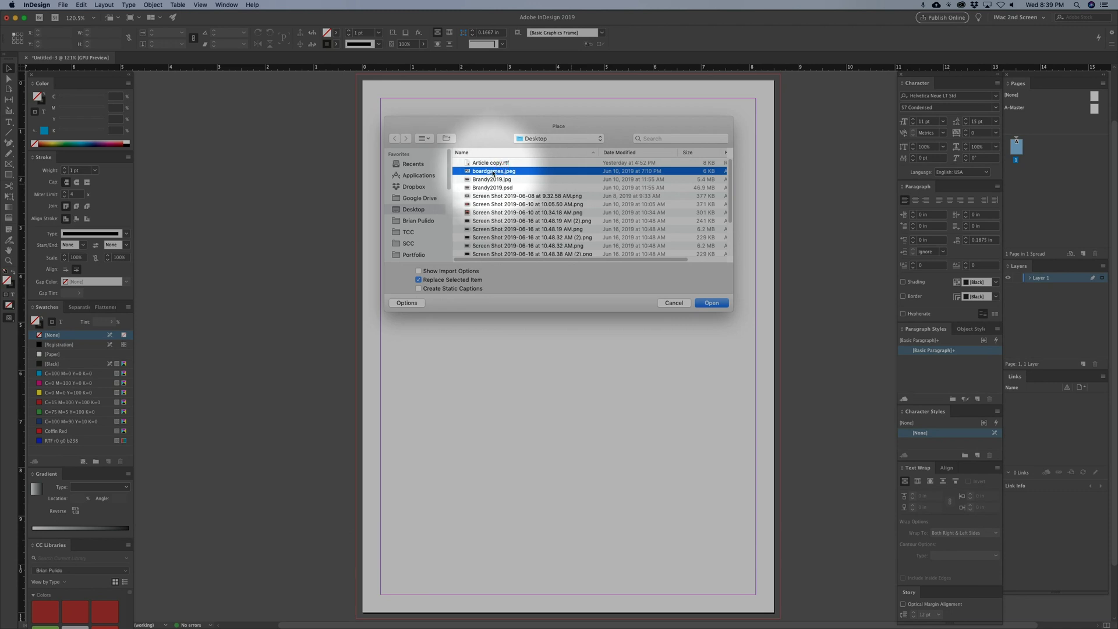
double_click(493, 171)
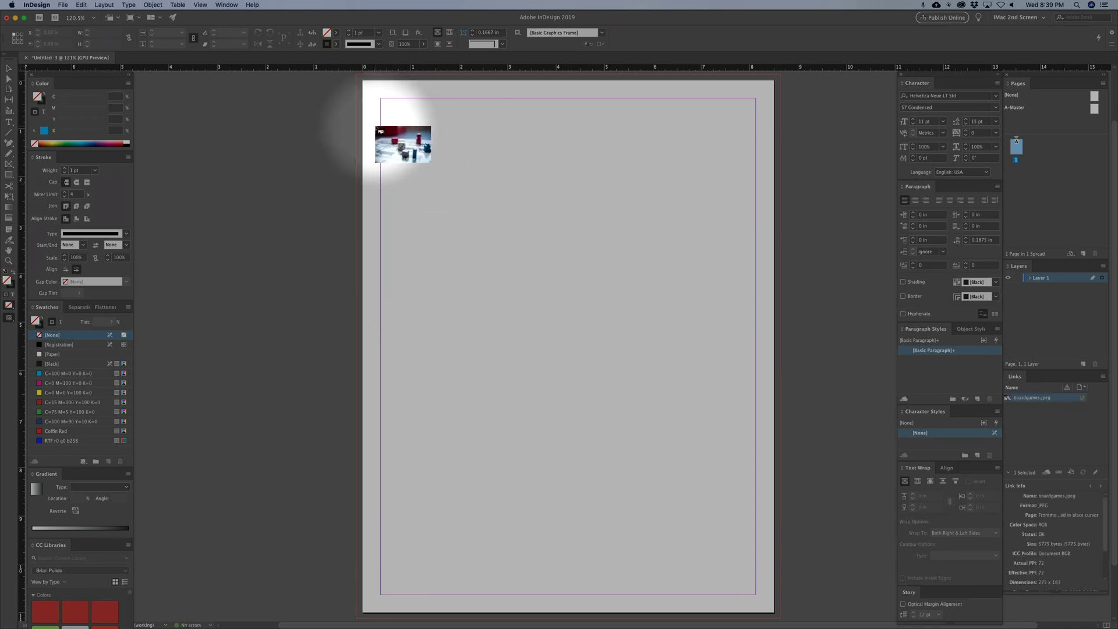
click(383, 125)
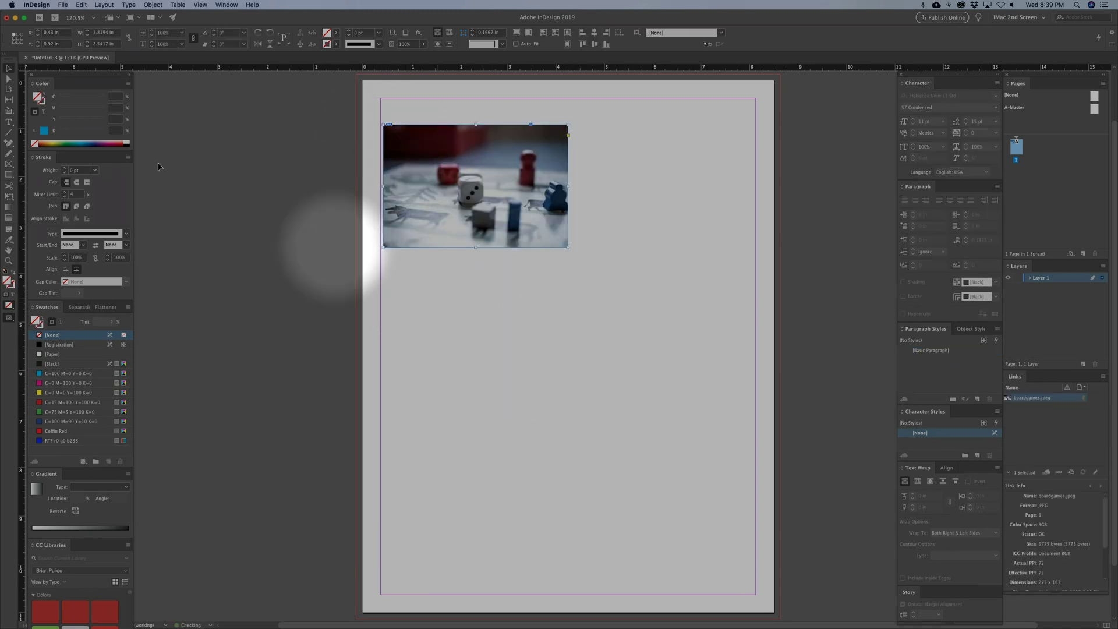
Step: Enlarge the board game image's frame to about 4.14 by 2.93 in, then fit the frame back to the image
click(268, 175)
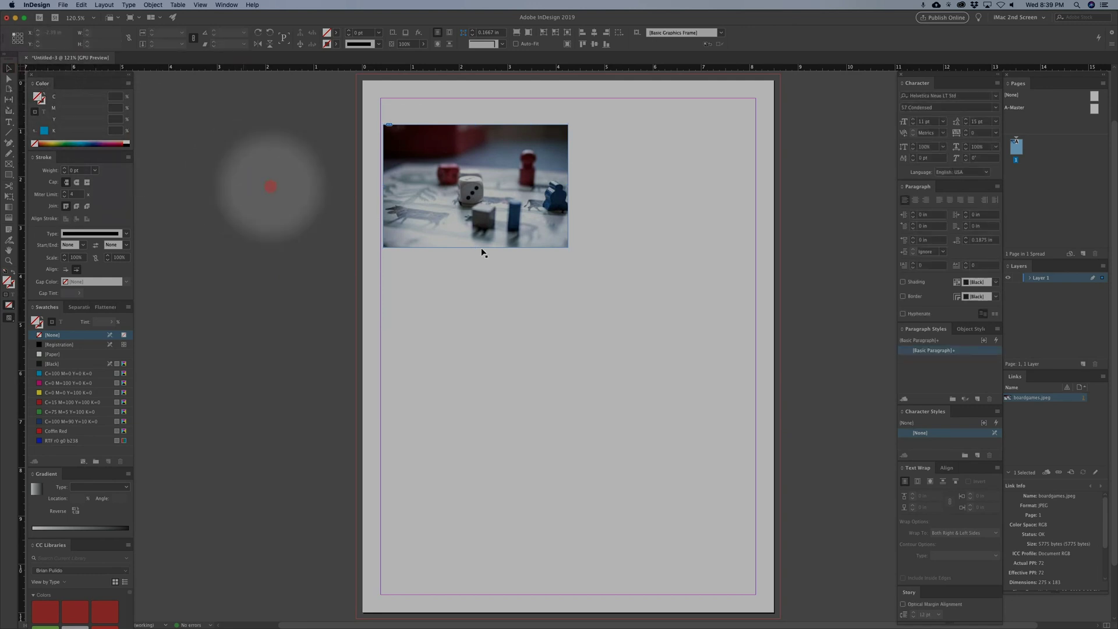
click(521, 178)
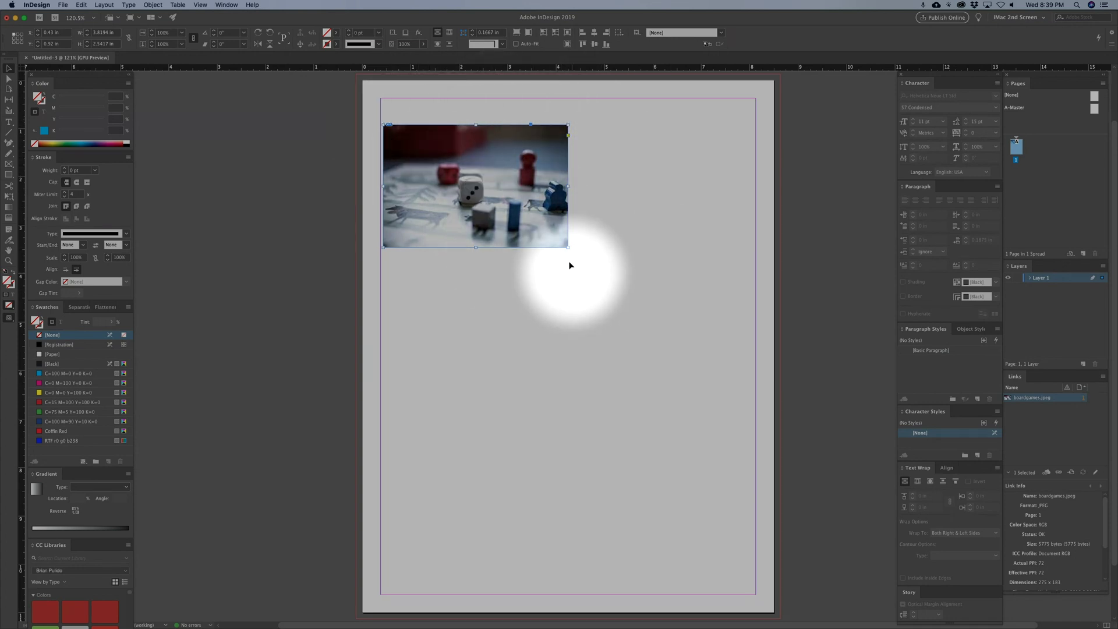
drag(568, 247, 589, 267)
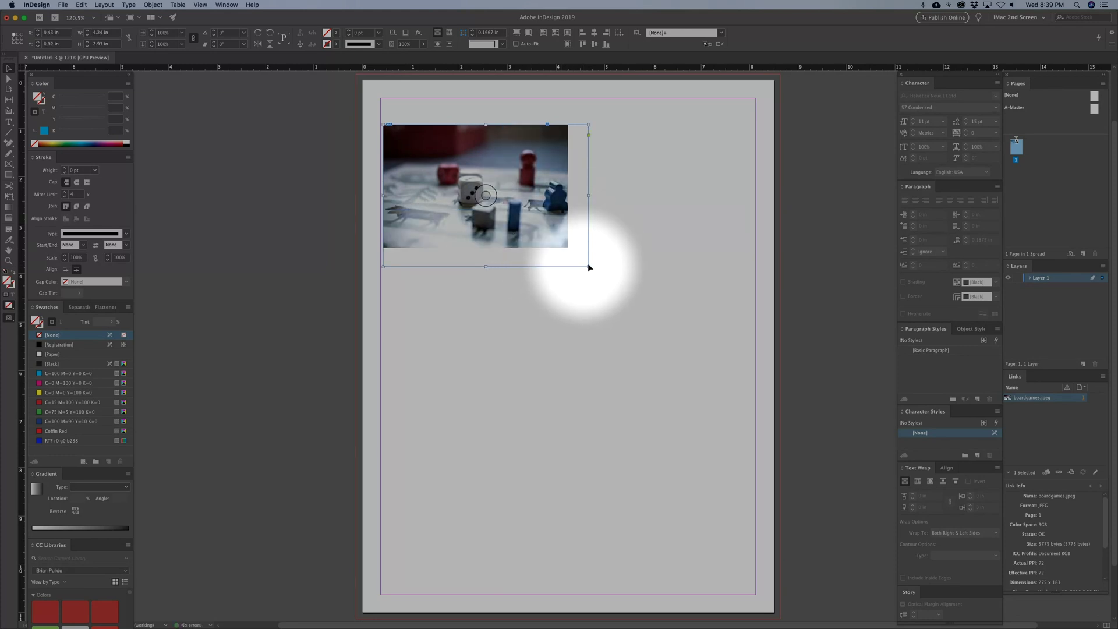
double_click(589, 266)
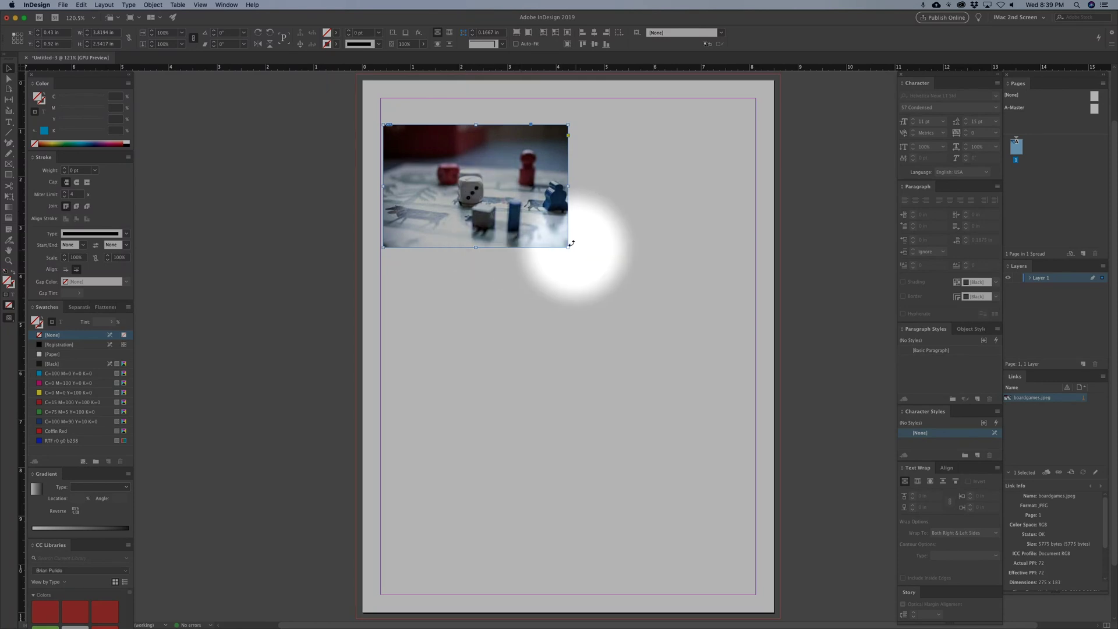
Step: Try shrinking the image frame from its lower-right corner, first freely and then proportionally, undoing each attempt
drag(568, 247, 491, 179)
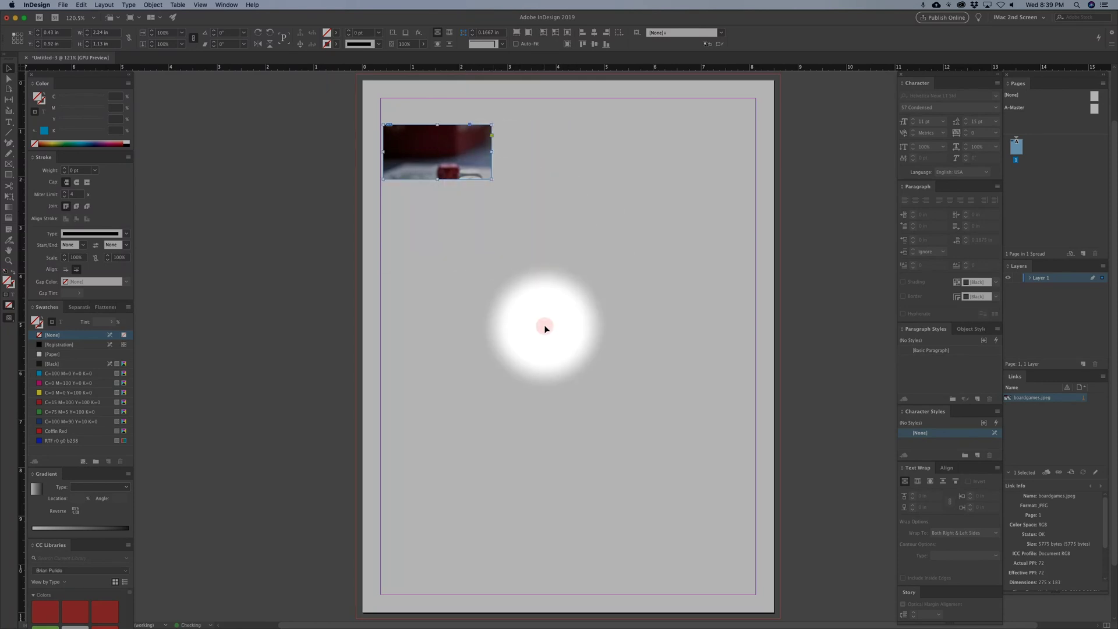
key(super+z)
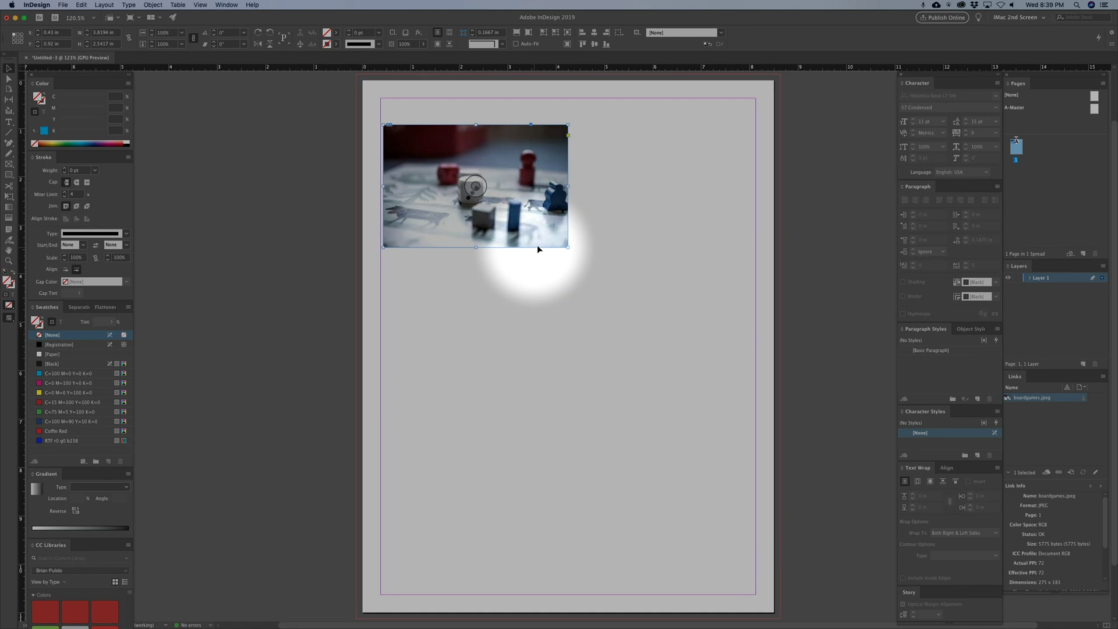
key(shift)
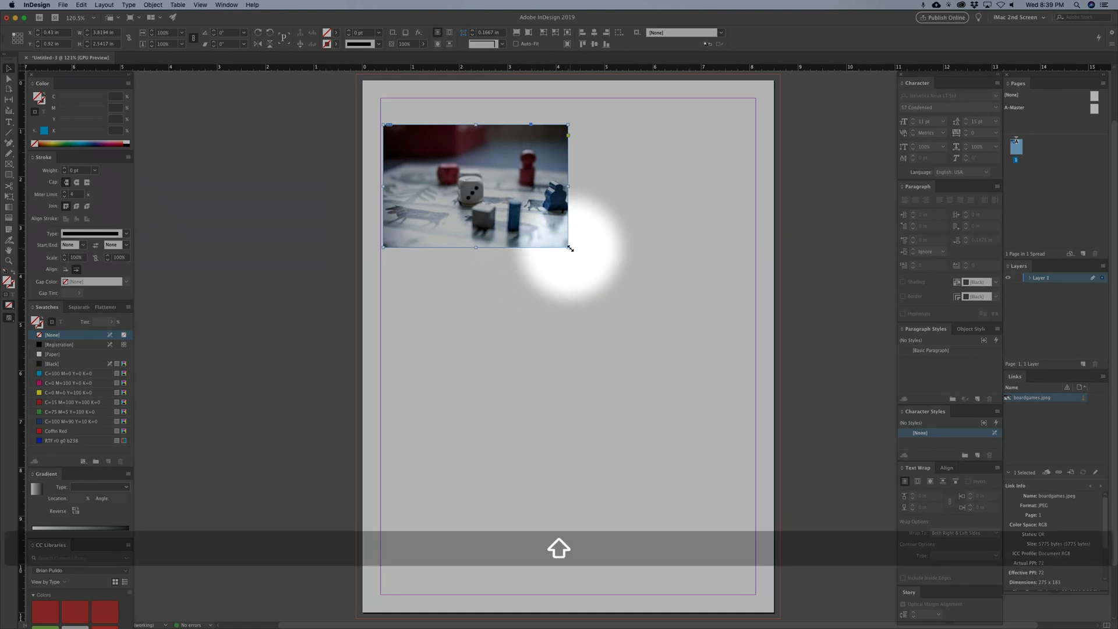
drag(570, 249, 530, 215)
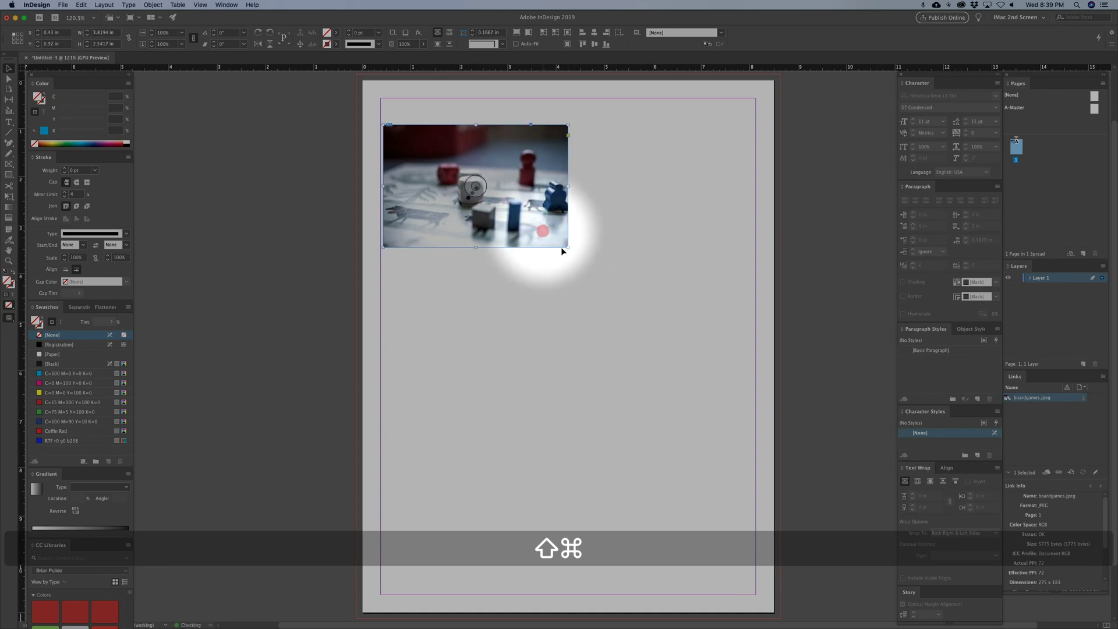
Step: Scale the image together with its frame proportionally to about 1.97 by 1.31 in, then deselect it
drag(568, 247, 478, 188)
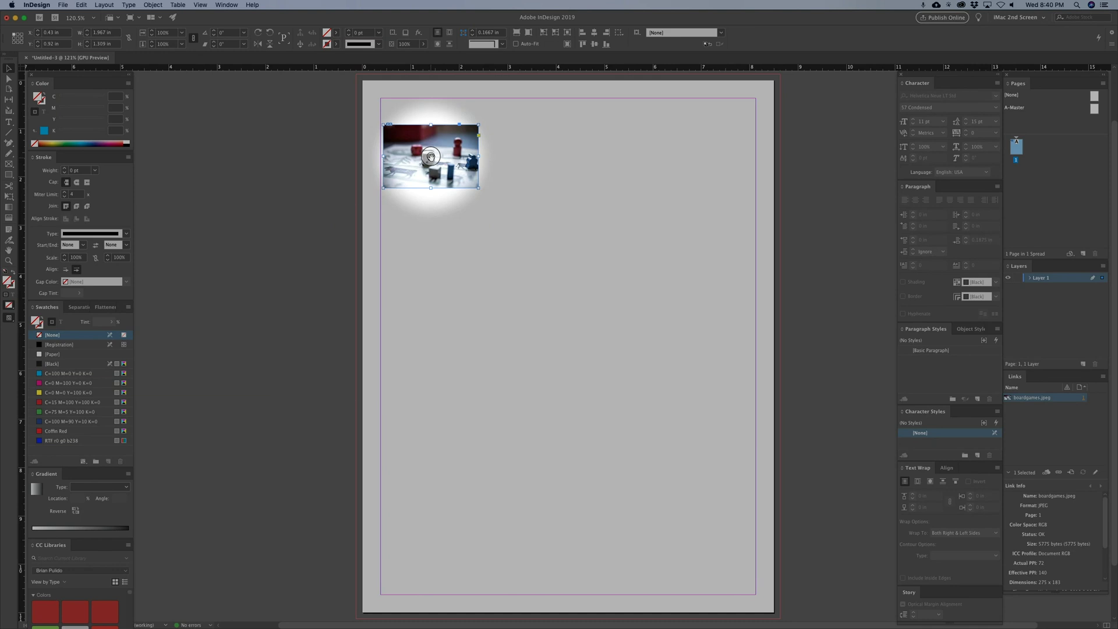
click(507, 169)
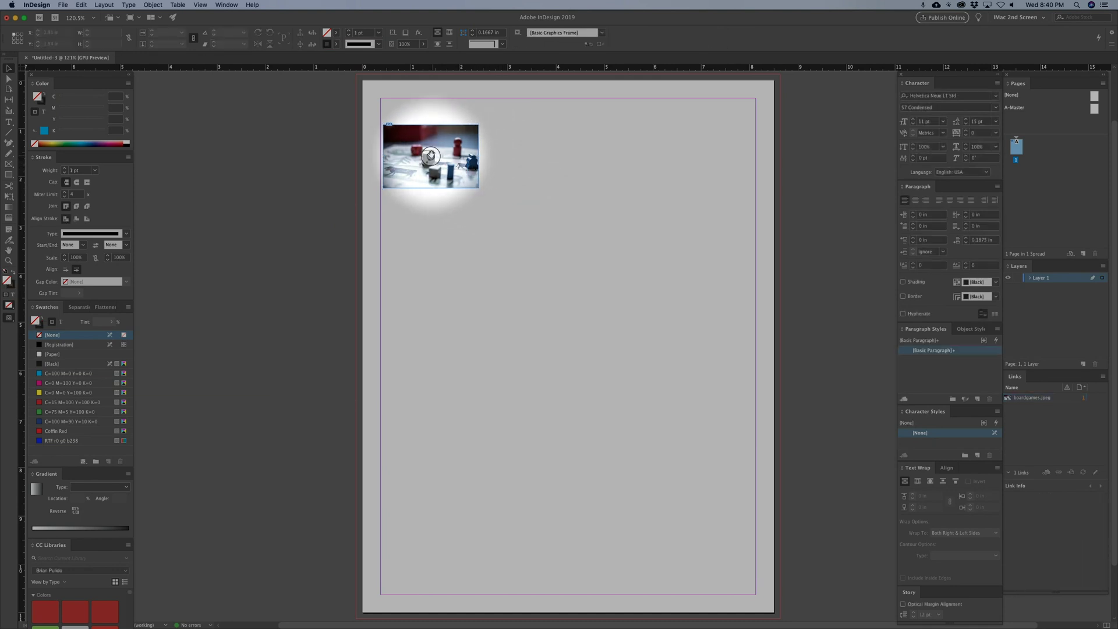
Step: Move the image toward the page's middle at about X 3.04 in, Y 3.44 in and select the content inside its frame
drag(459, 168, 585, 290)
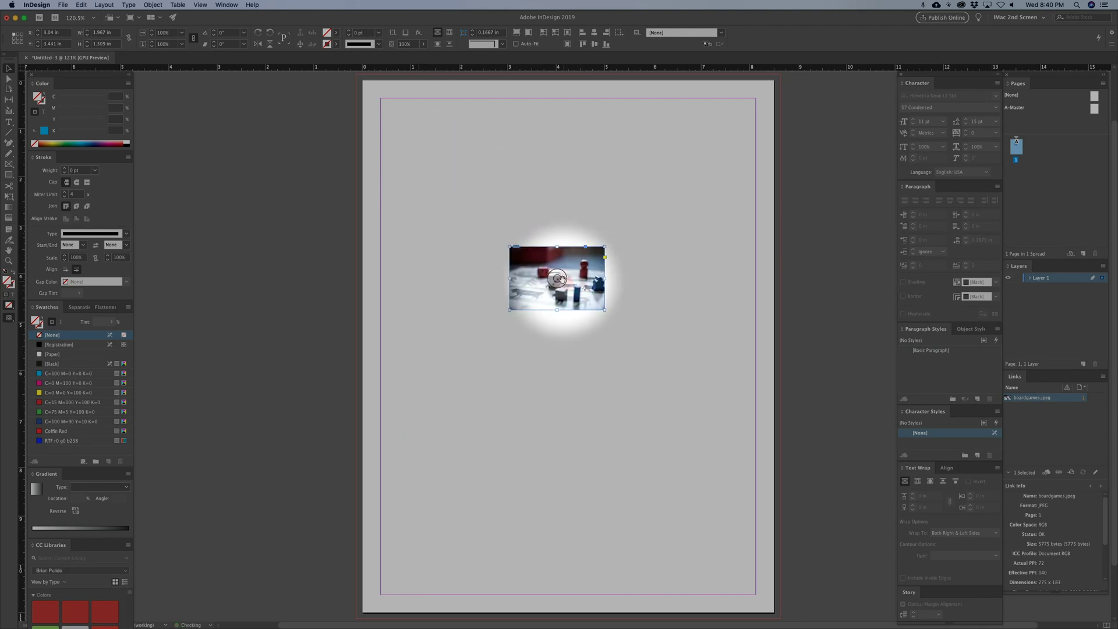
click(557, 277)
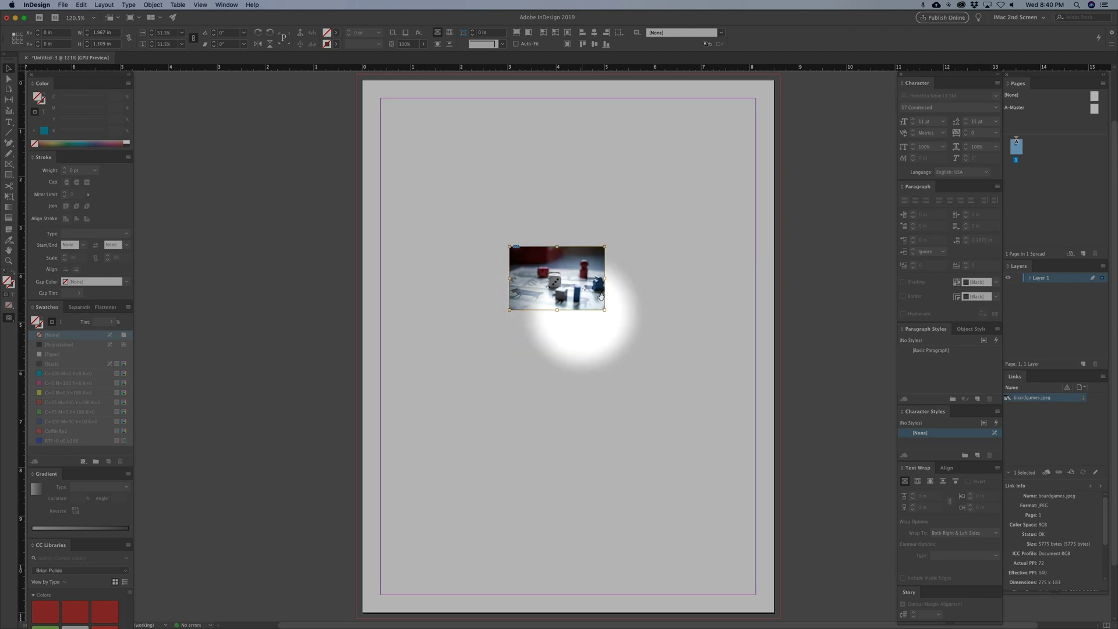
Step: Scale the image and its frame together proportionally from the center to about 7.08 by 4.72 in
click(625, 287)
click(576, 282)
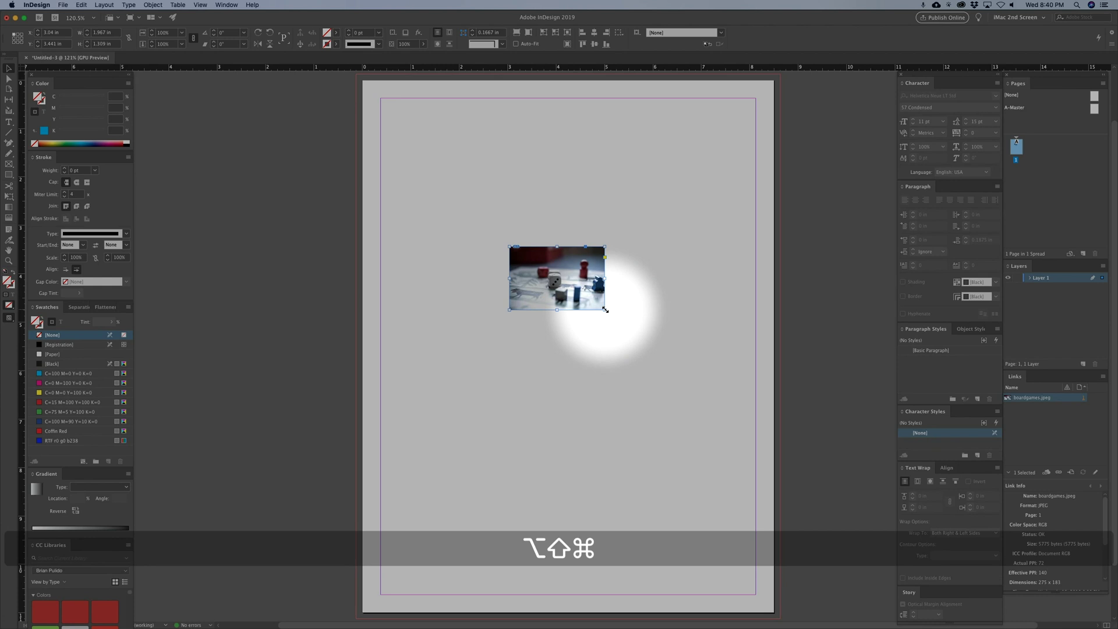
drag(605, 310, 725, 392)
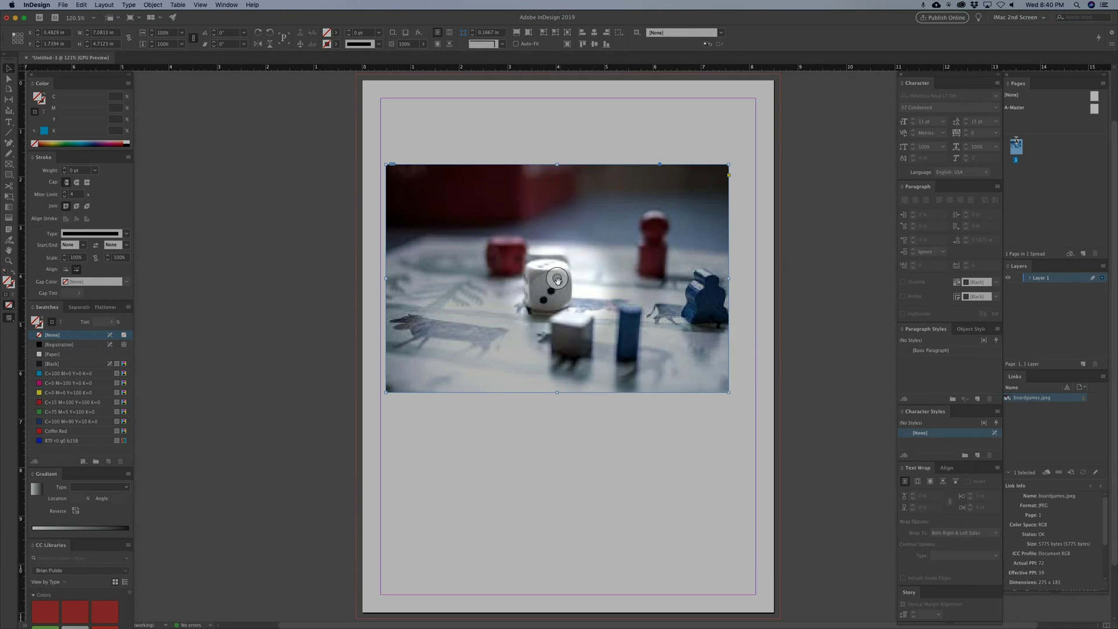
Step: Scale only the image content proportionally inside its frame, first down to about 2.9 by 1.93 in, then up to about 9.56 by 6.36 in
click(553, 278)
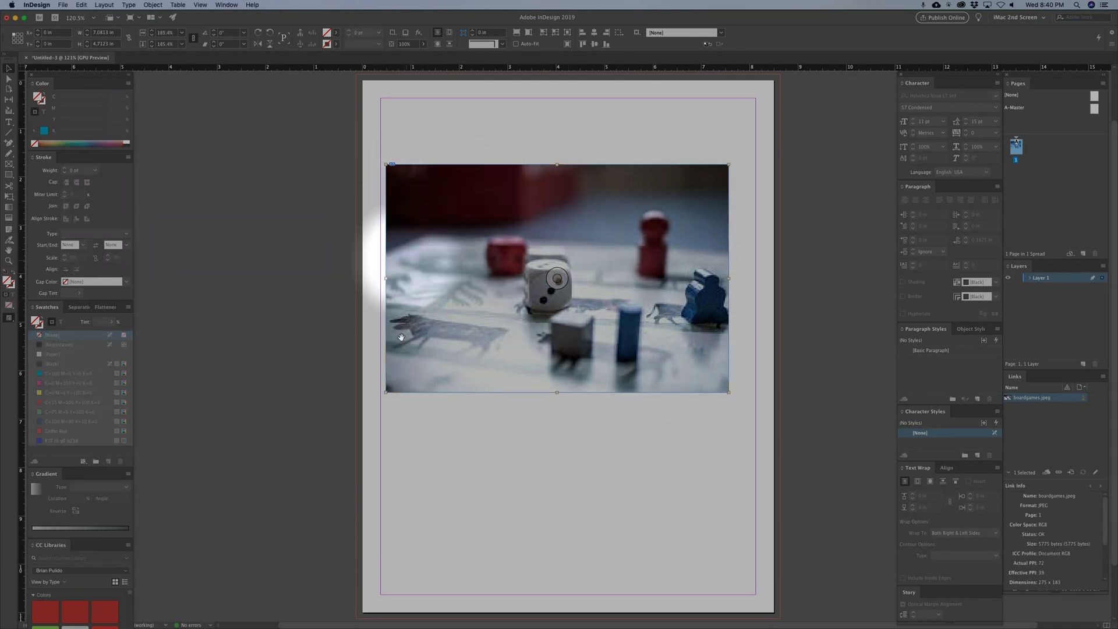
click(585, 394)
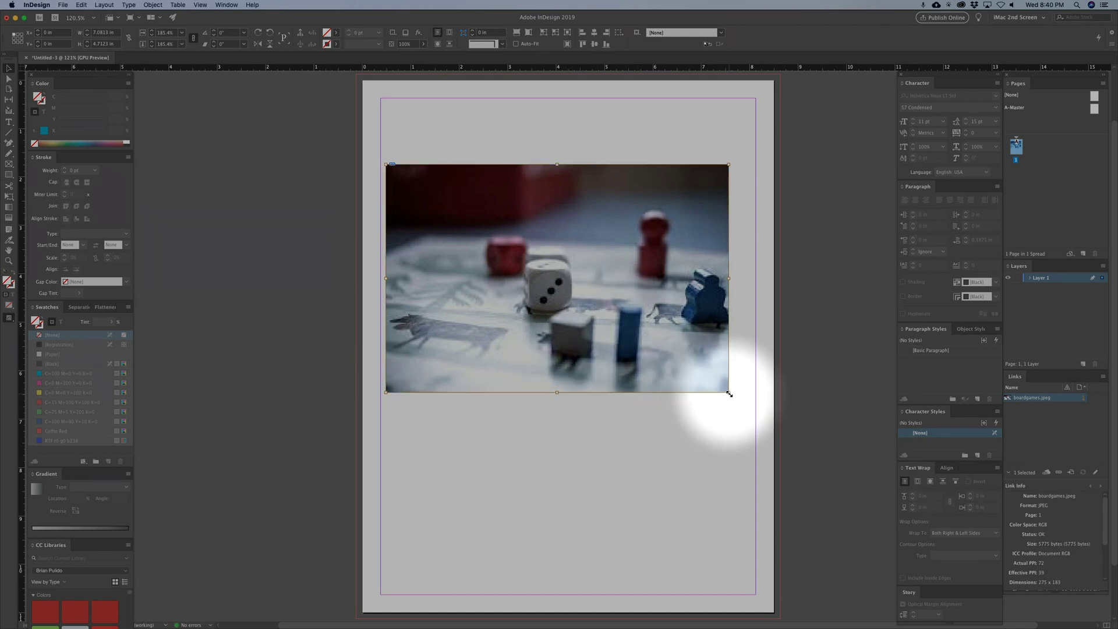
drag(729, 393, 562, 324)
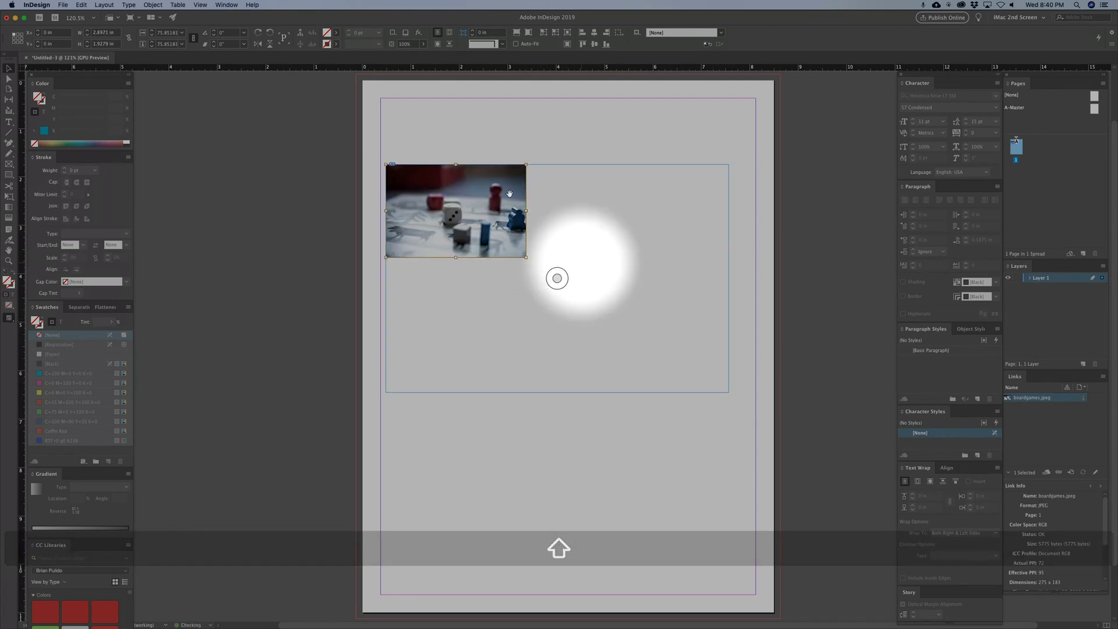
drag(526, 257, 848, 463)
click(530, 116)
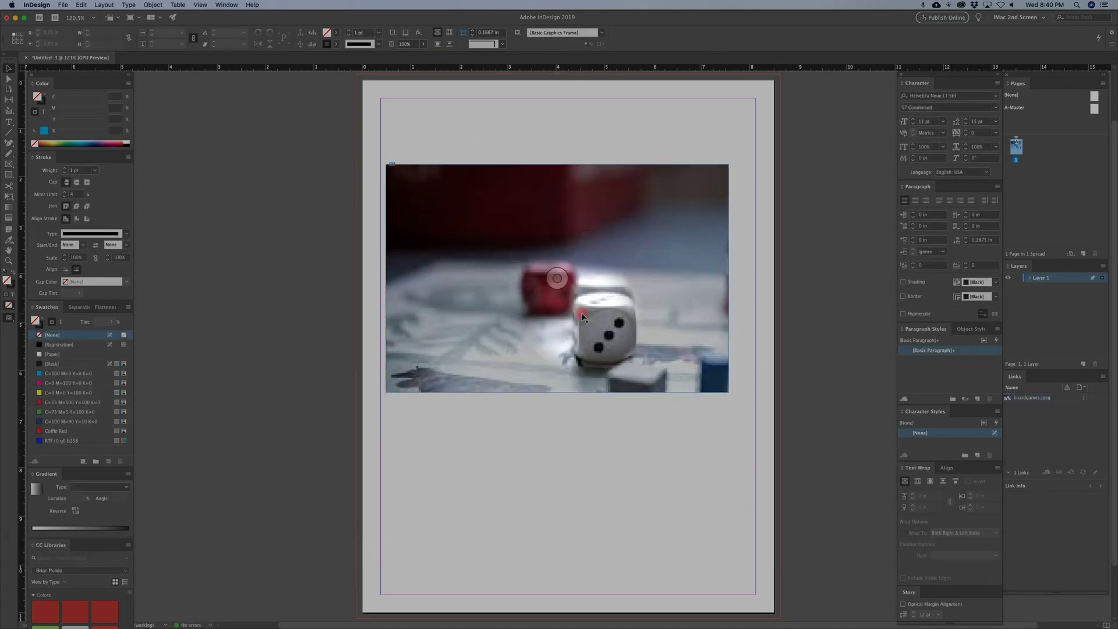
Step: Reposition the enlarged content inside its frame to about X -1.34 in, Y -0.84 in, then deselect it
click(560, 283)
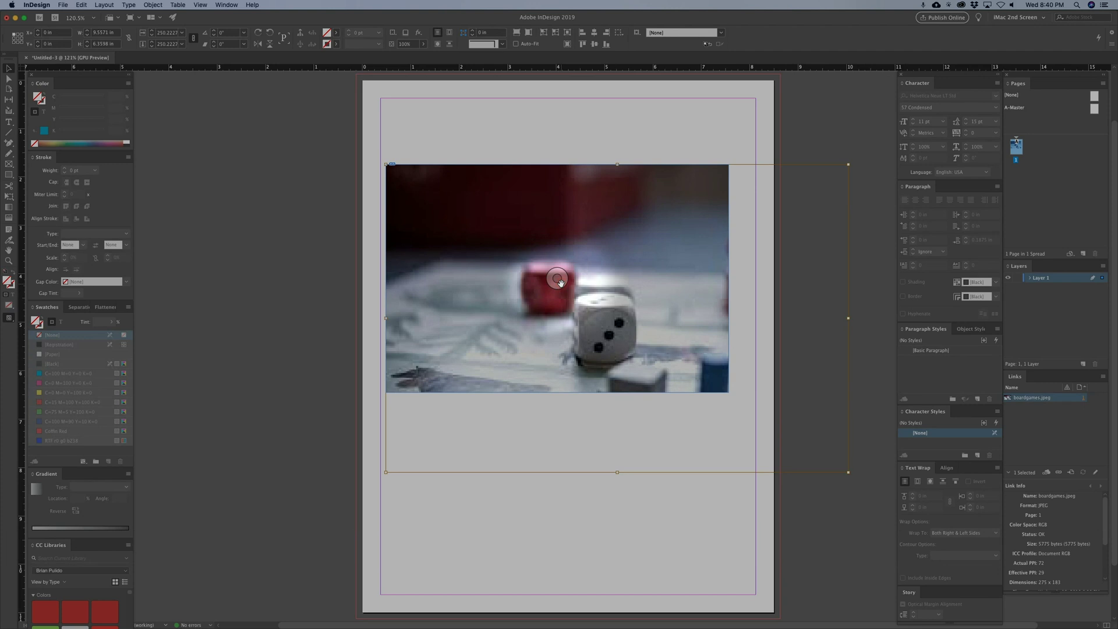
drag(560, 283, 496, 244)
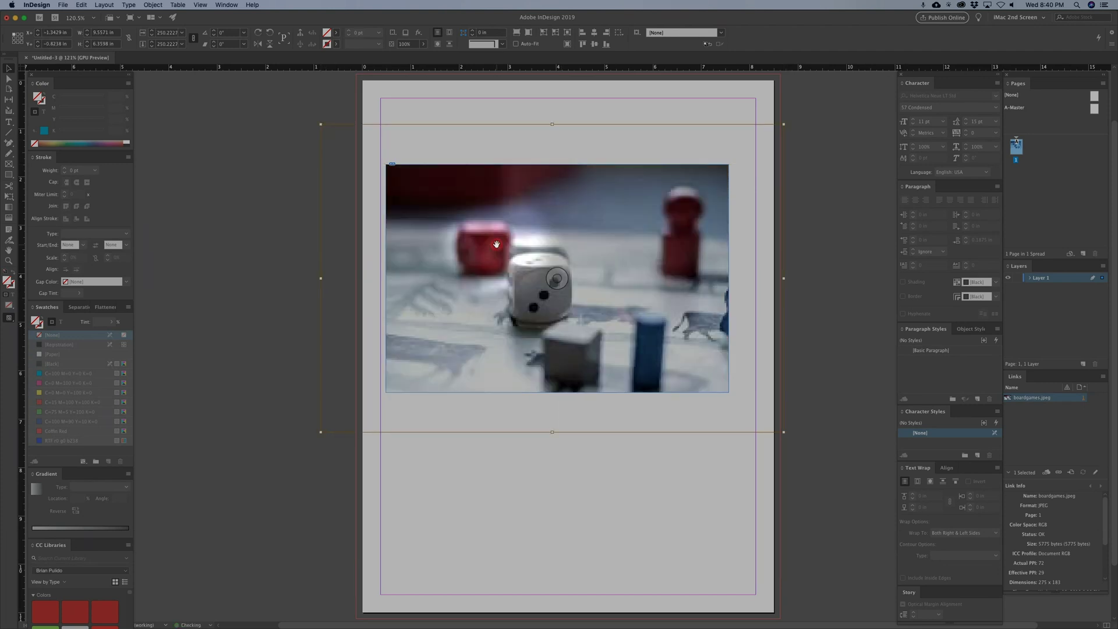
click(552, 499)
Step: Select the image's frame and crop it from the upper-right corner and bottom edge to about 4.38 by 3.24 in
click(653, 374)
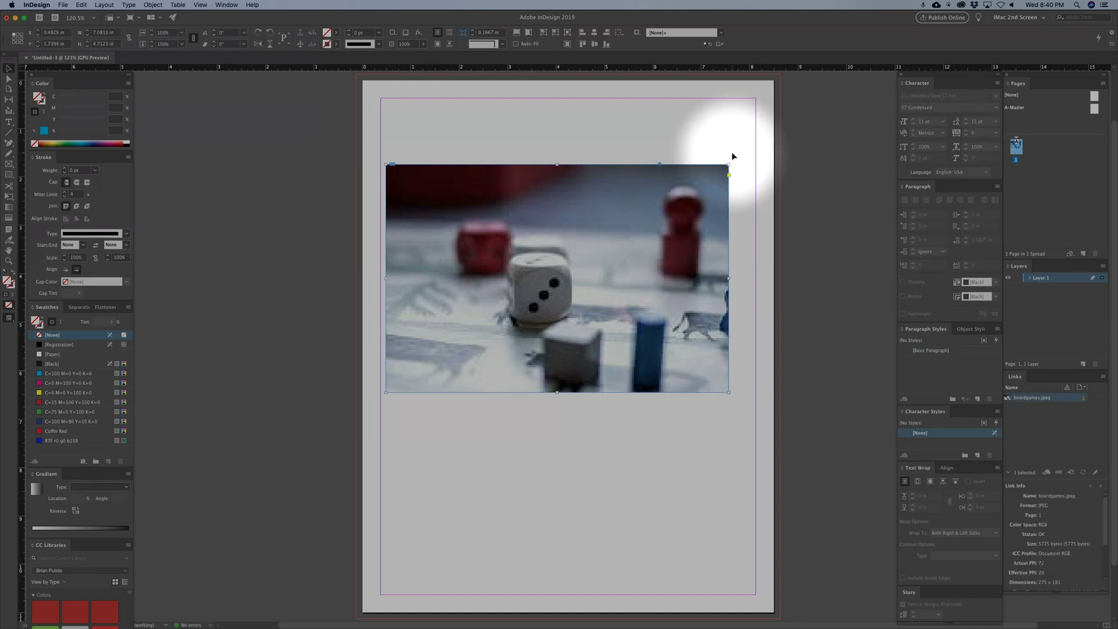
click(559, 278)
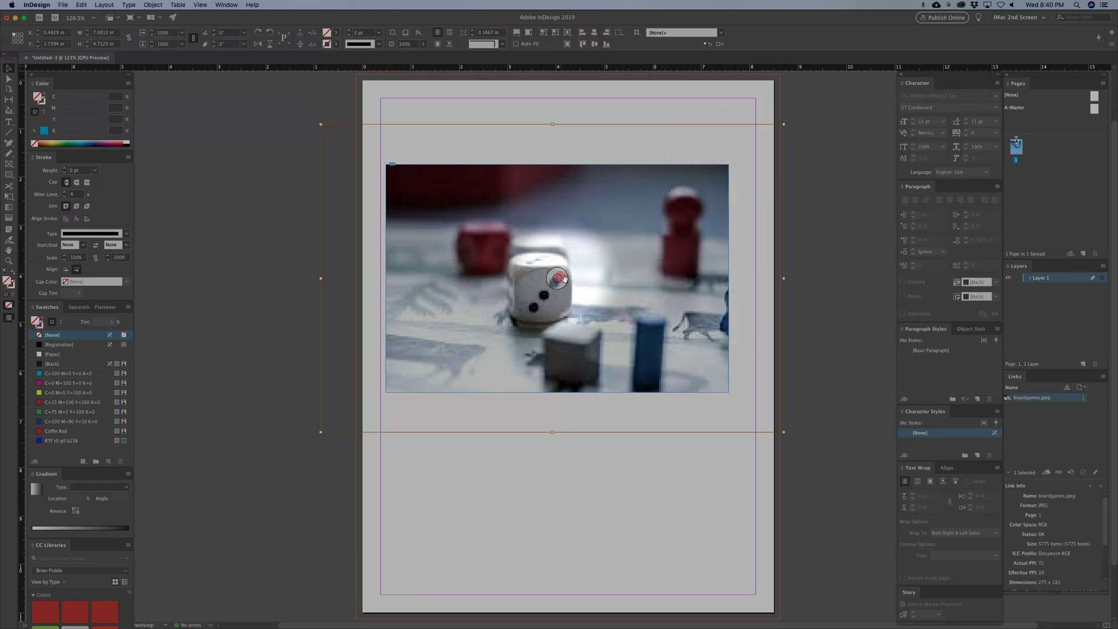
click(822, 222)
click(577, 266)
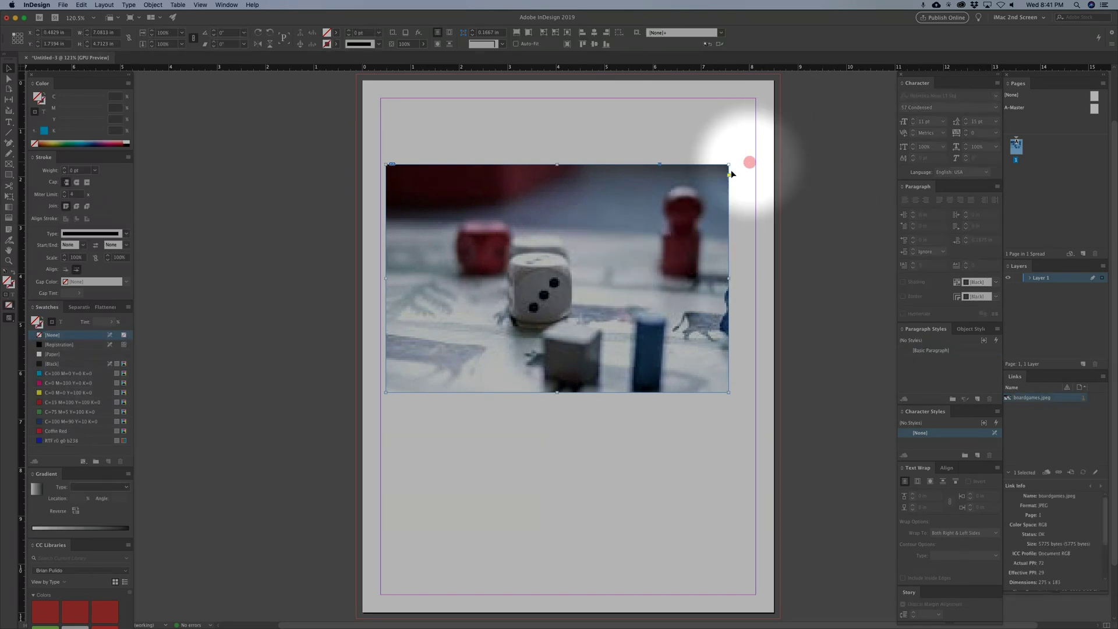
drag(729, 164, 598, 202)
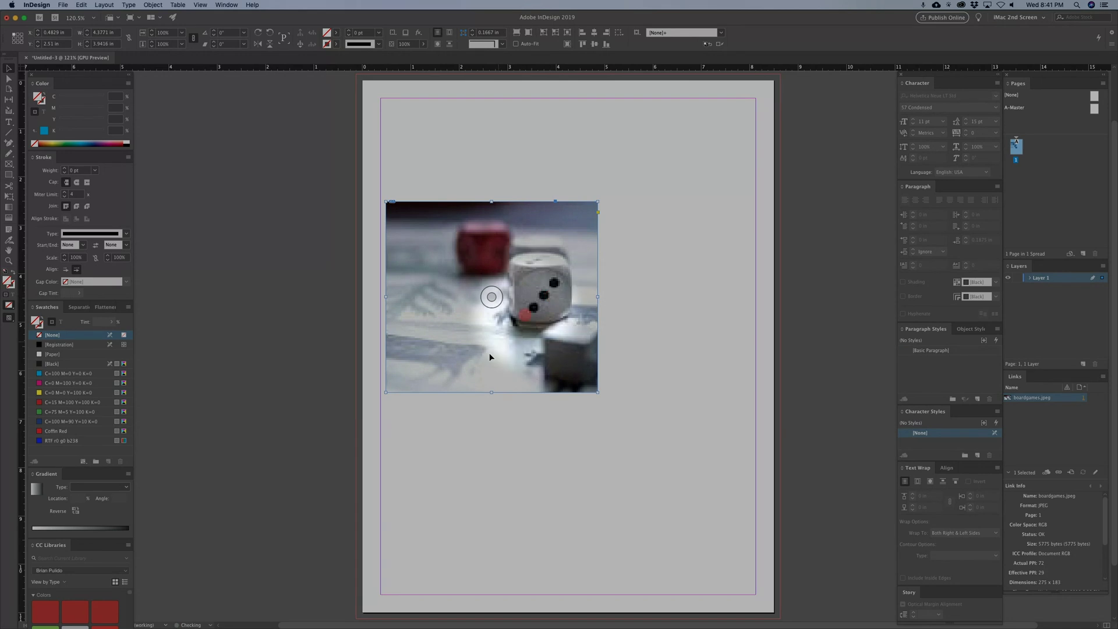
click(492, 391)
drag(492, 391, 537, 356)
click(696, 272)
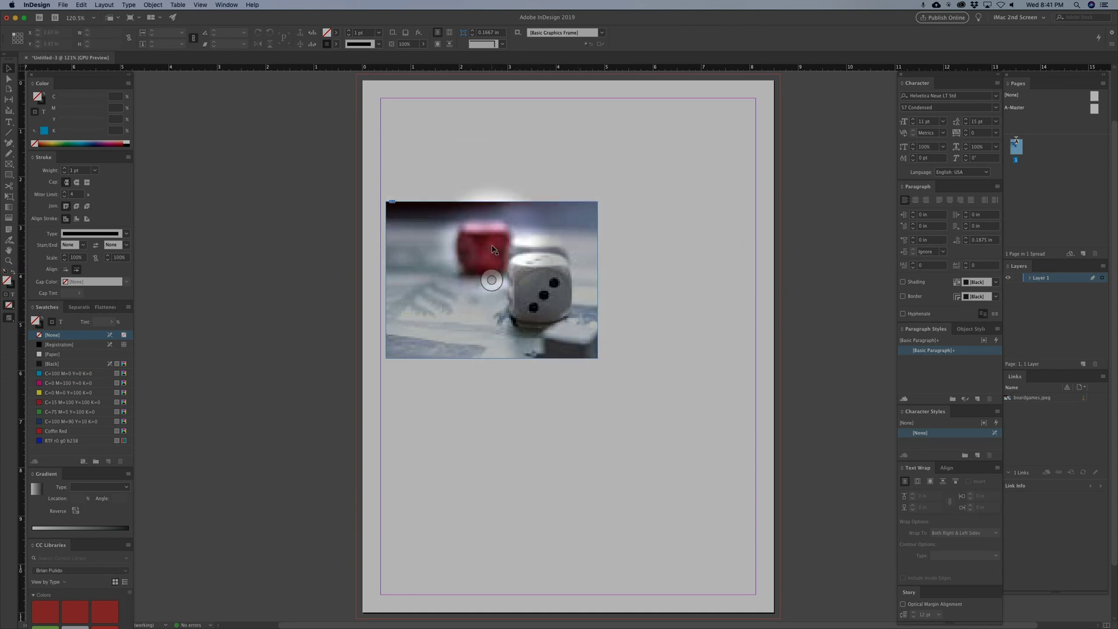
Step: Try shrinking only the frame proportionally from its lower-right corner to about 2.97 by 2.2 in, then undo it
click(596, 354)
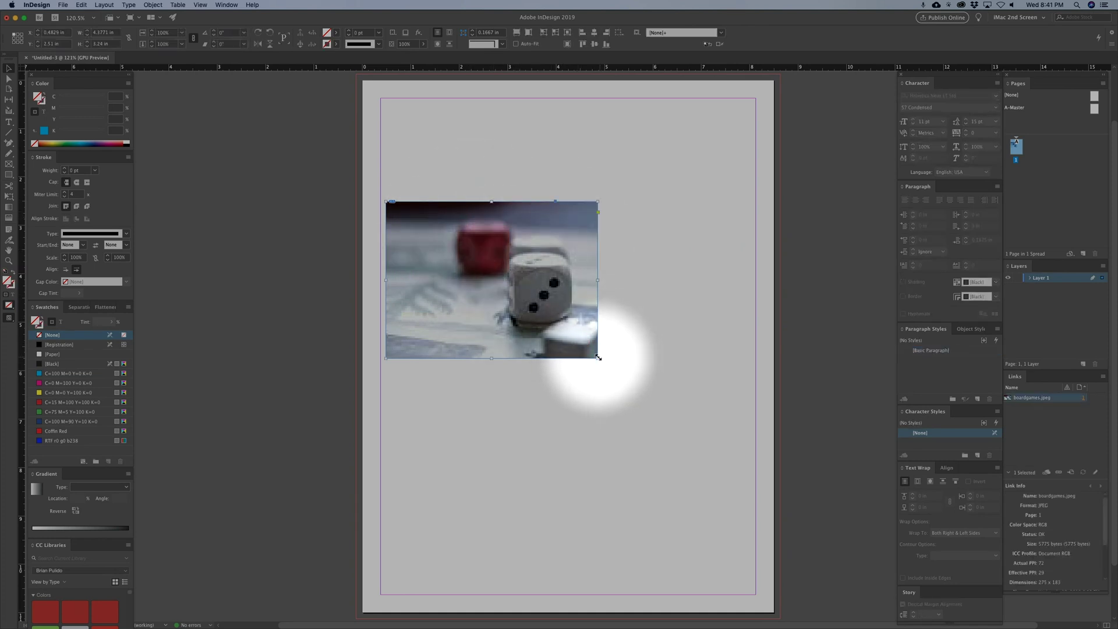
drag(598, 357, 575, 316)
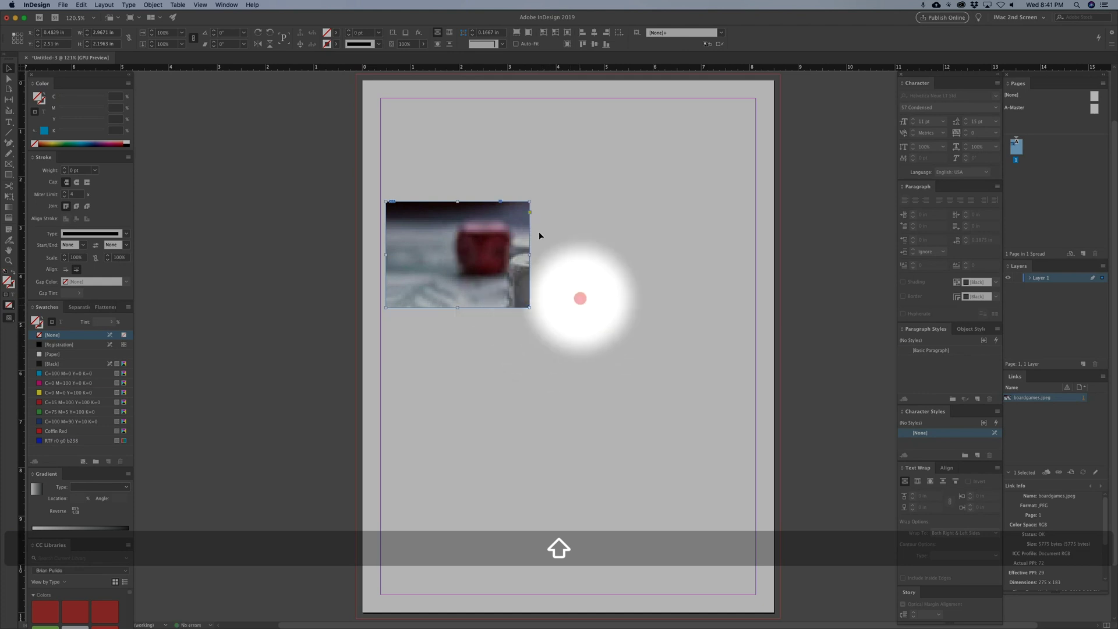
key(super+z)
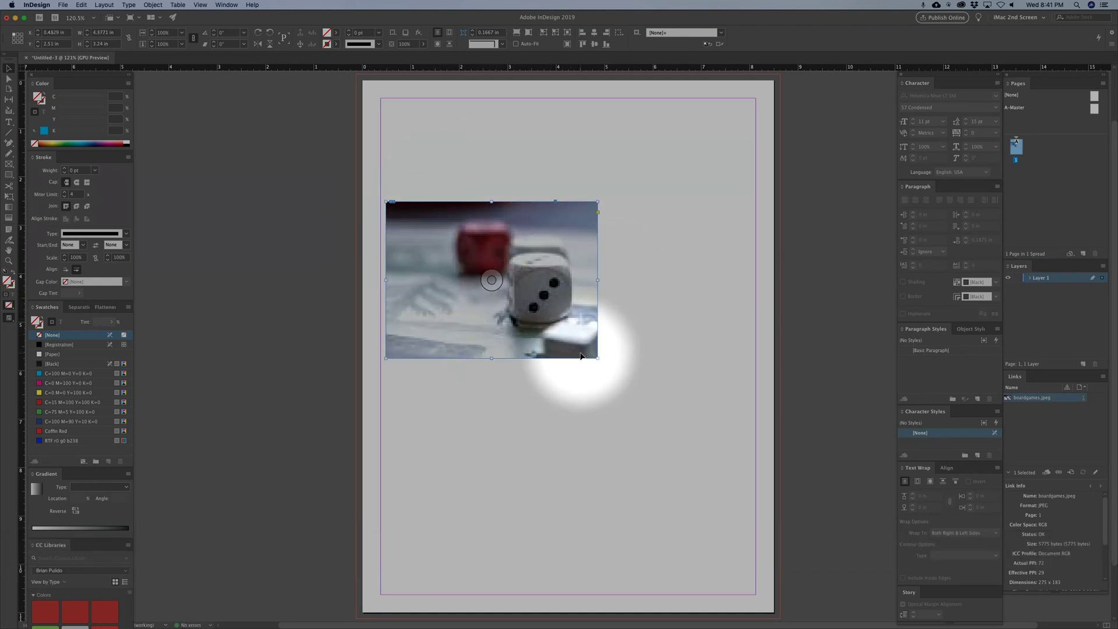
Step: Scale the cropped image together with its frame proportionally to about 2.34 by 1.73 in, then delete it from the page
drag(597, 358, 500, 285)
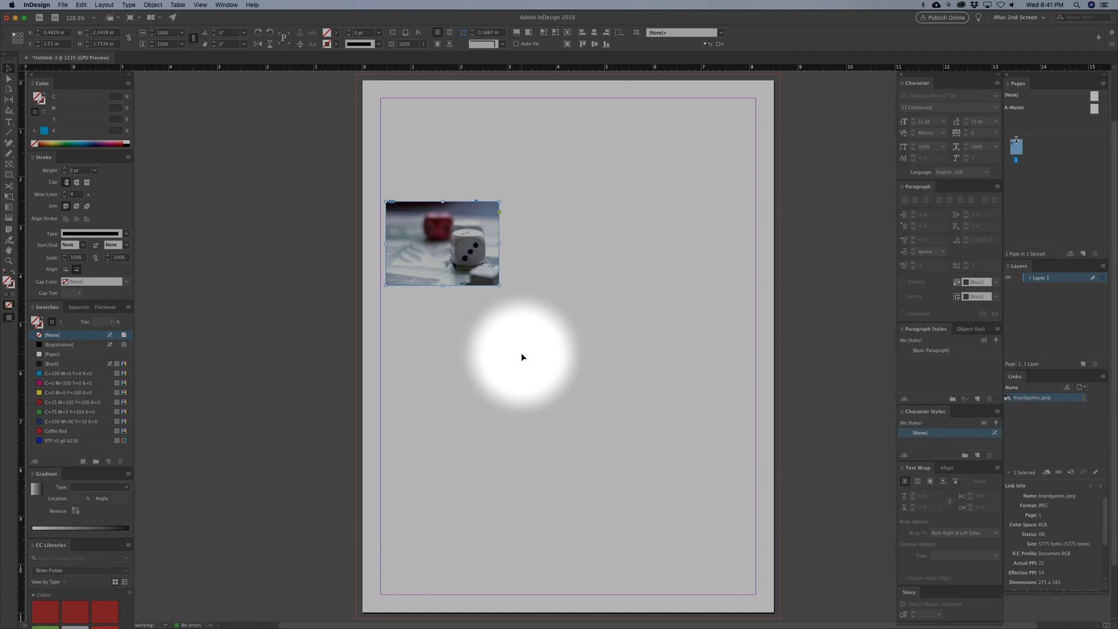
click(467, 227)
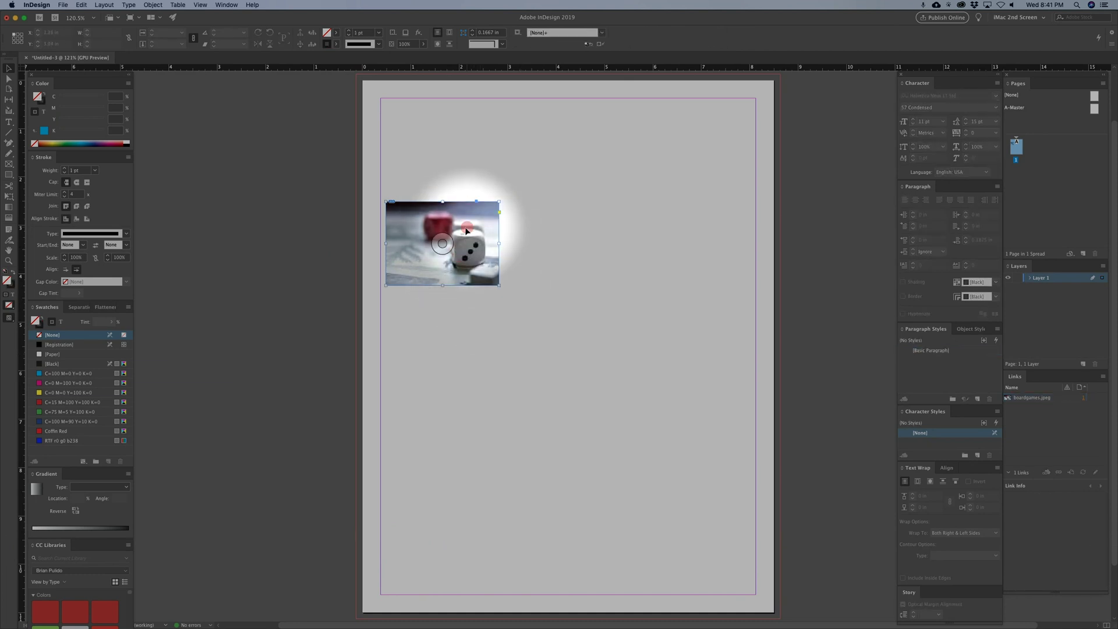
key(BackSpace)
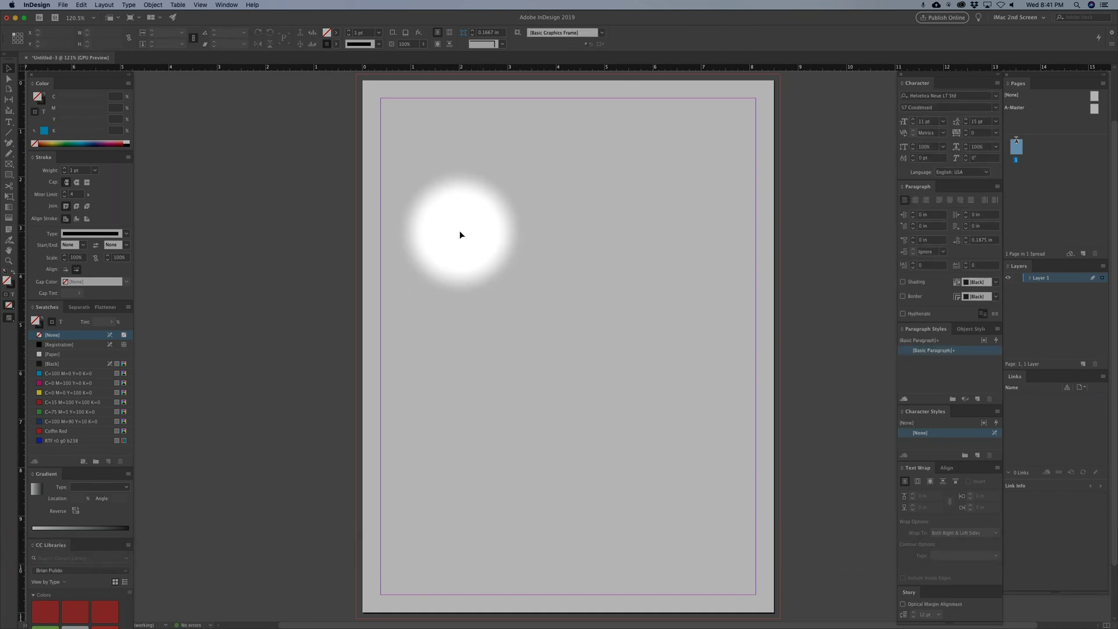
Step: Place the Cactus RTF text file from the Exercise 2 folder at the upper-left margin corner so it fills the page margins
key(super+d)
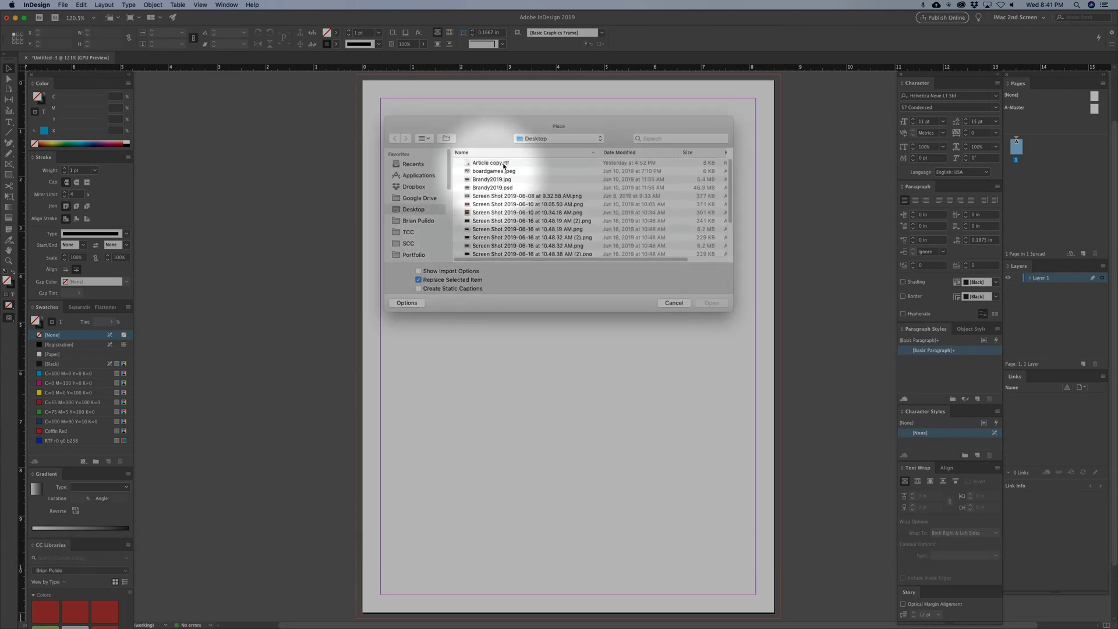
click(541, 140)
click(540, 197)
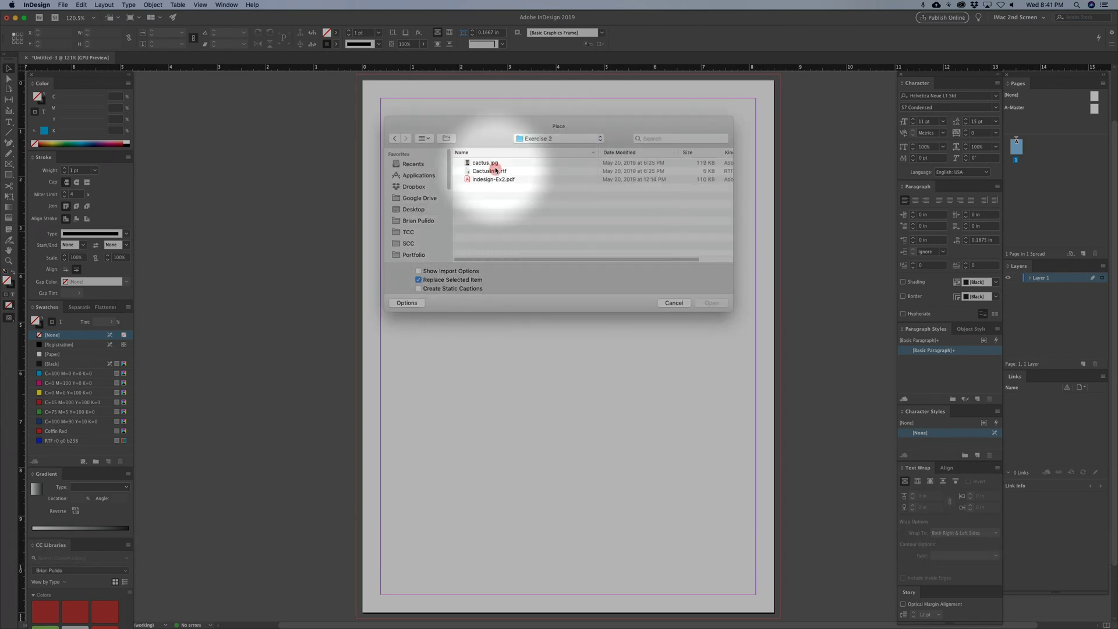
double_click(486, 173)
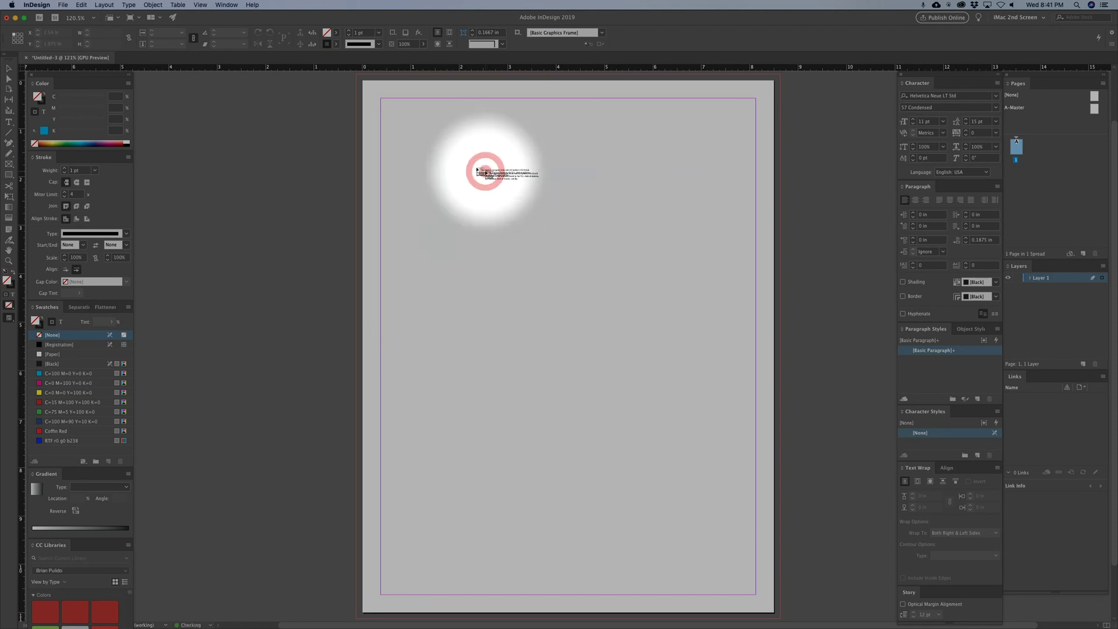
click(385, 100)
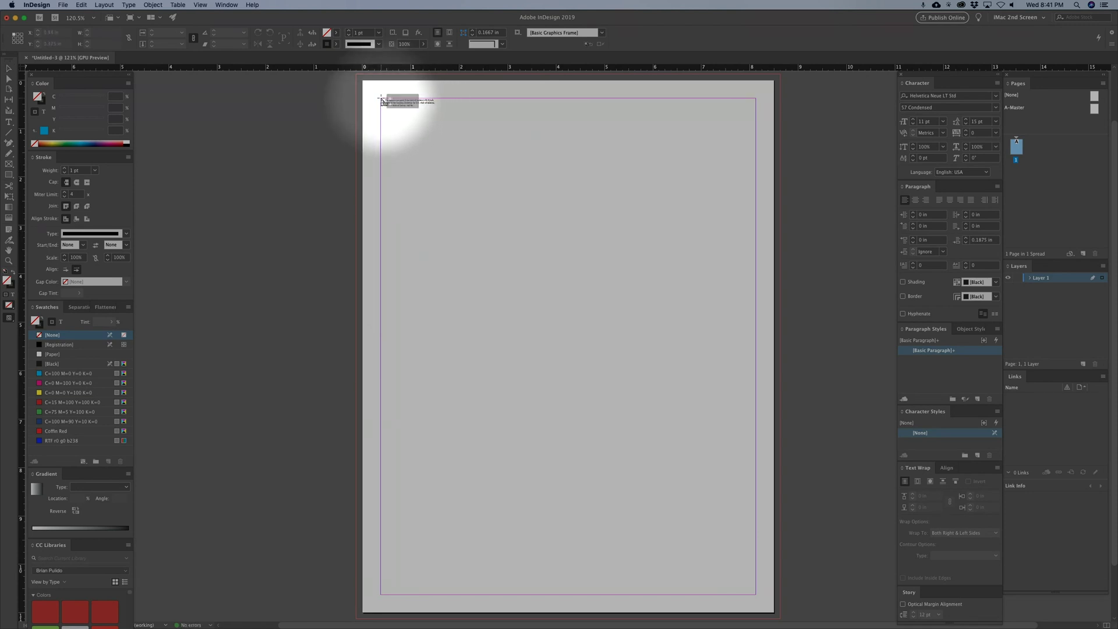
click(382, 100)
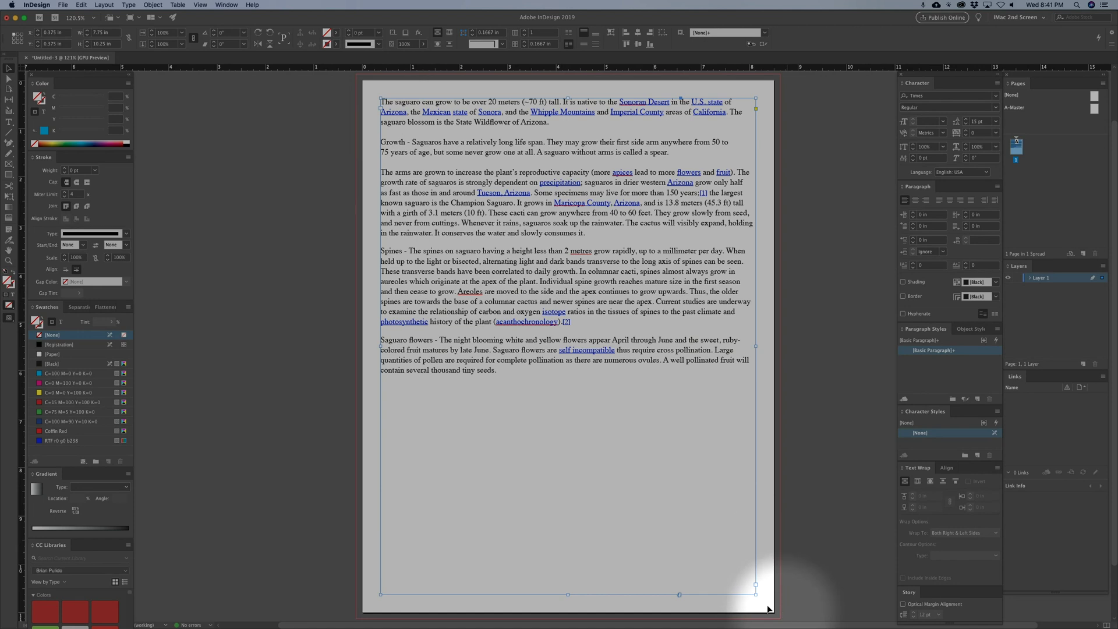
Step: Shrink the text frame to about 3.95 by 4.36 in and move it toward the page's middle, at about Y 2.17 in
drag(755, 594, 571, 309)
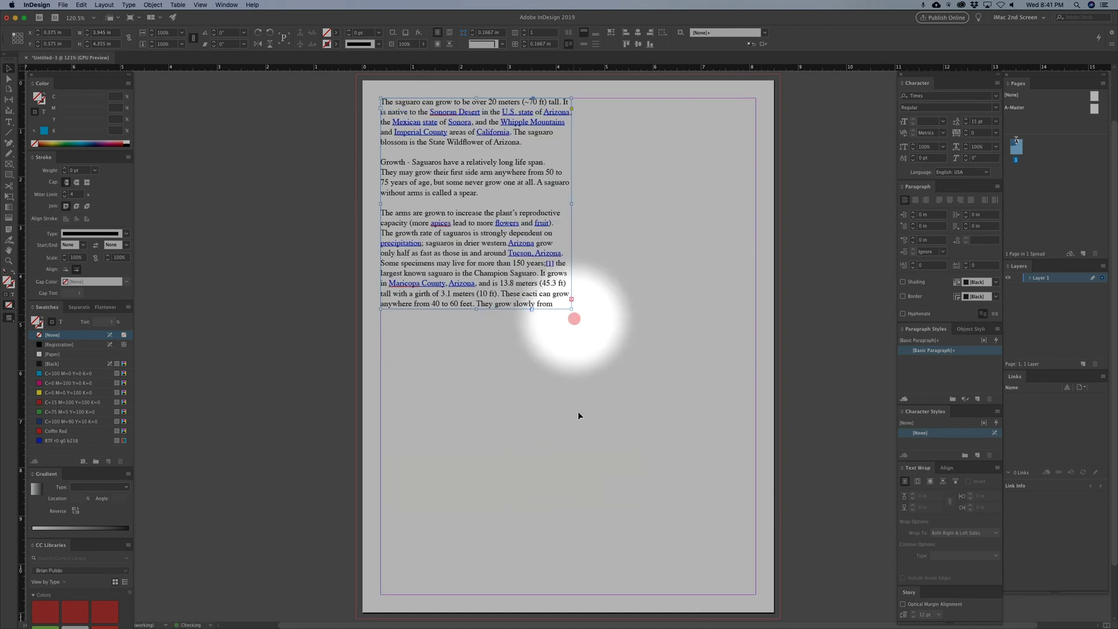
drag(473, 152, 537, 239)
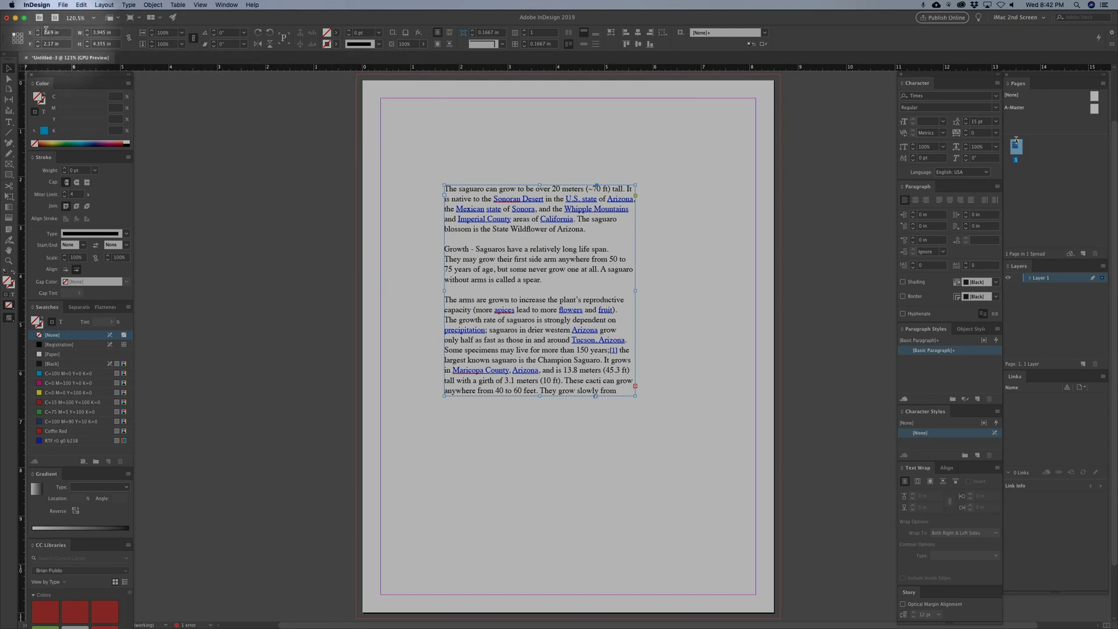
Step: Set the text frame's X and Y position to 0.375 in each
drag(46, 30, 13, 26)
text(37)
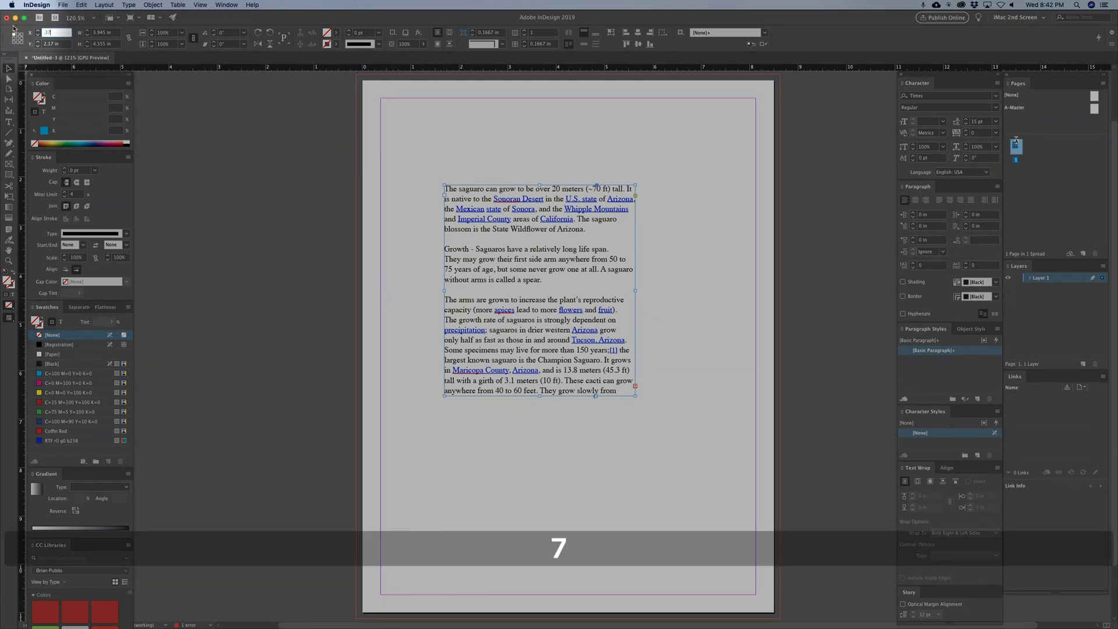
text(5)
key(Tab)
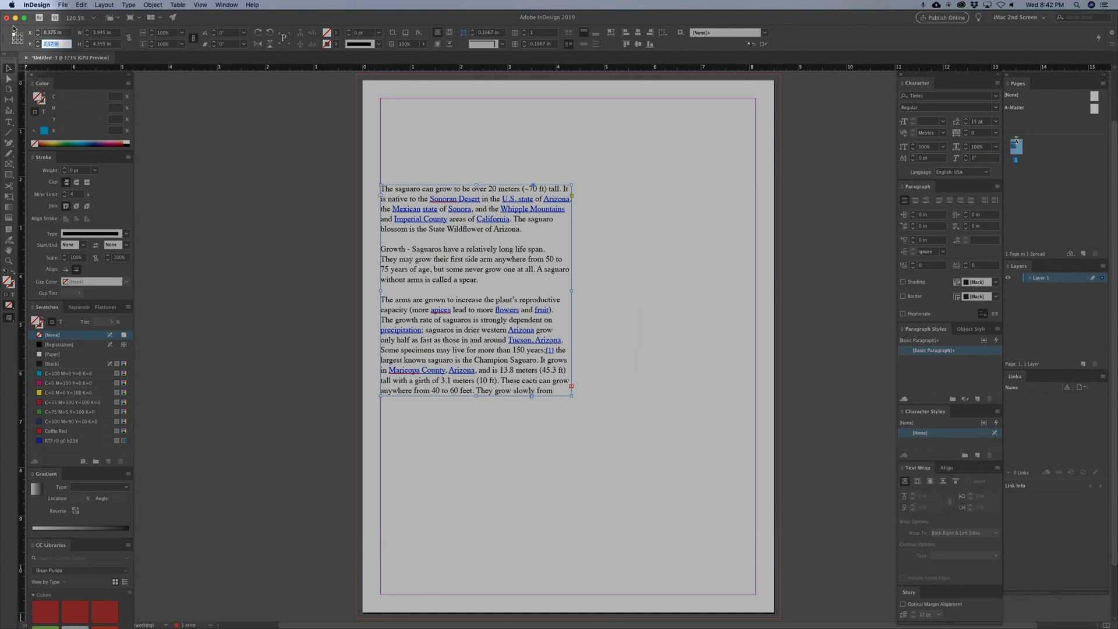
text(3)
key(BackSpace)
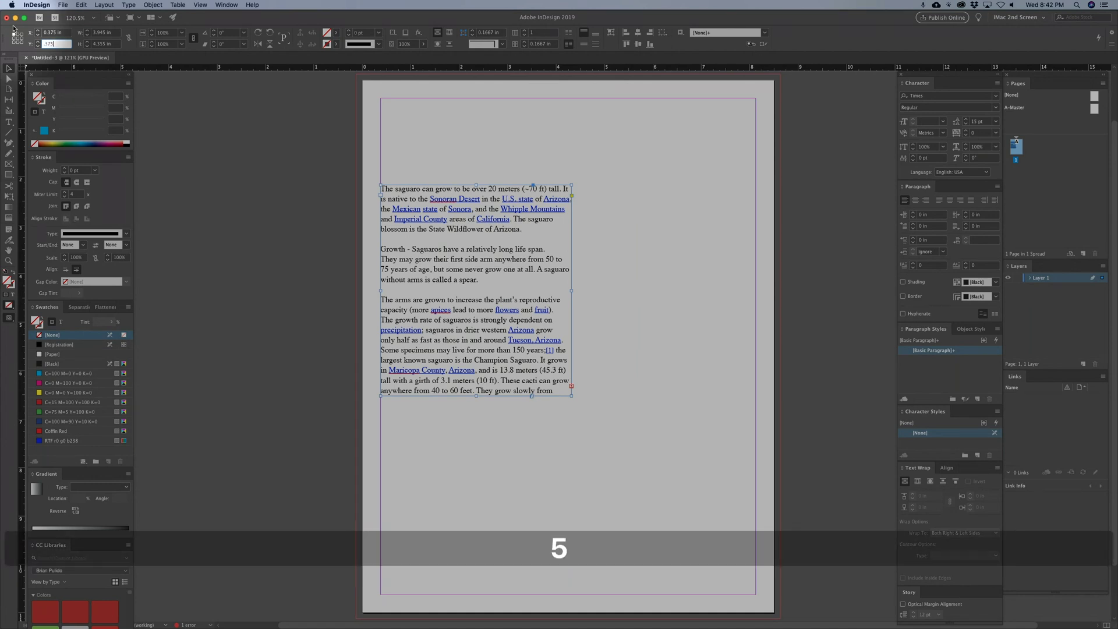
key(Tab)
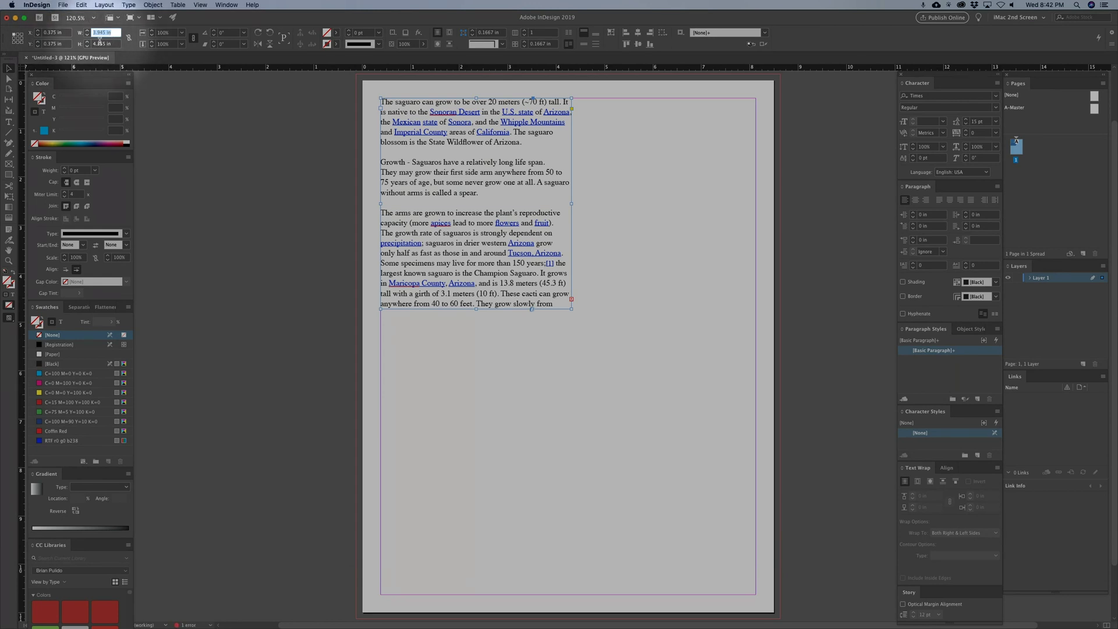
Step: Try a text frame width of 8 in, then set the width to 7.75 in
text(8)
key(Tab)
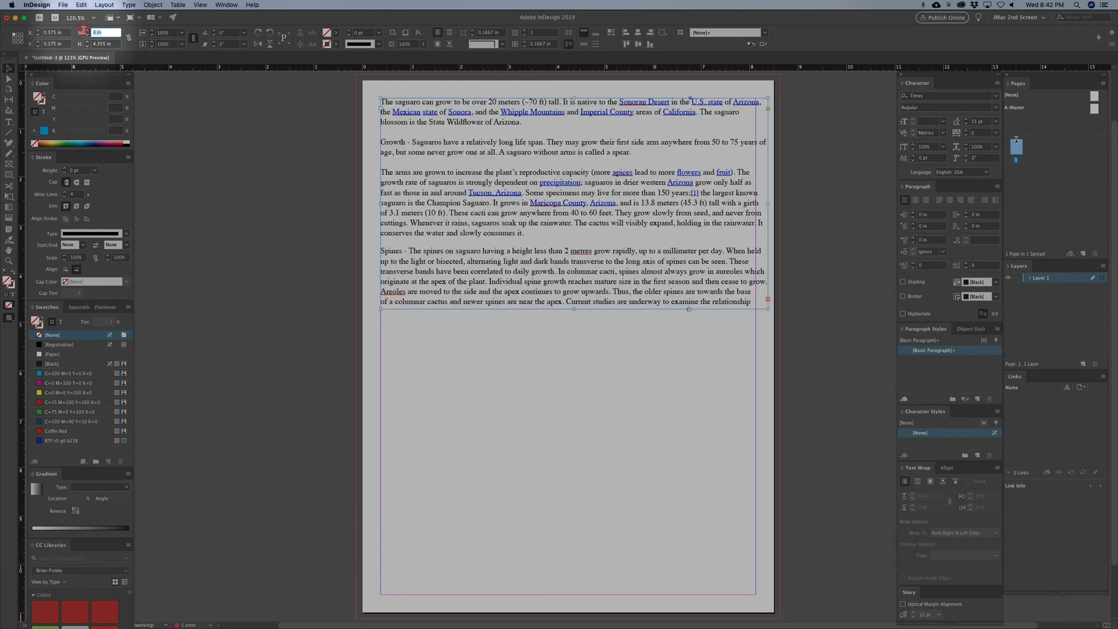
text(7.75)
key(Tab)
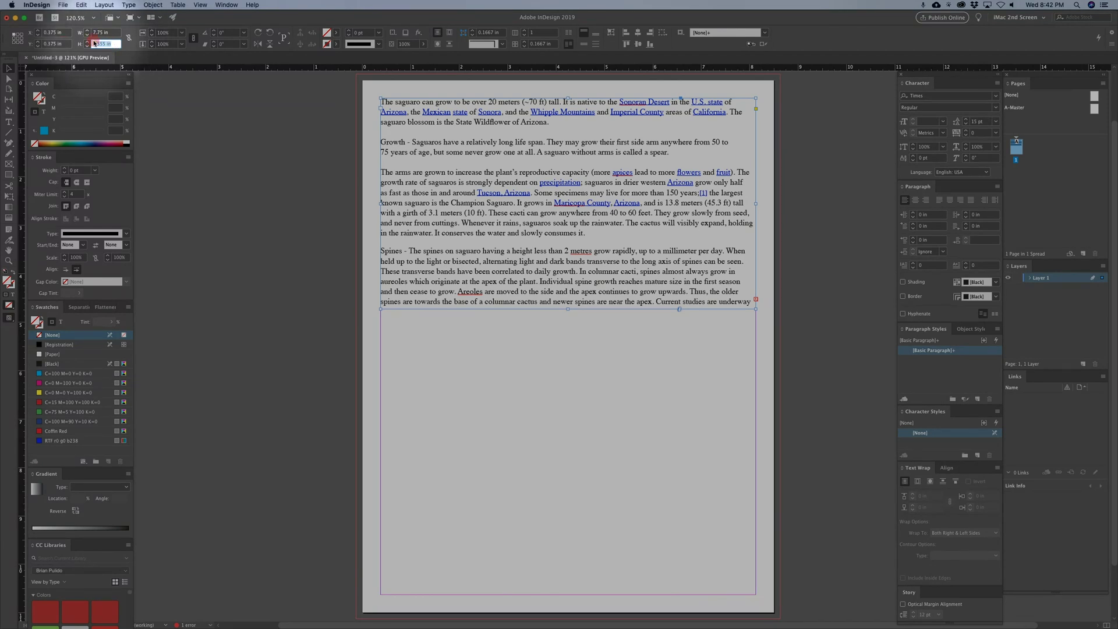
Step: Try a text frame height of 9.75 in, then set the height to 10.75 in
text(9)
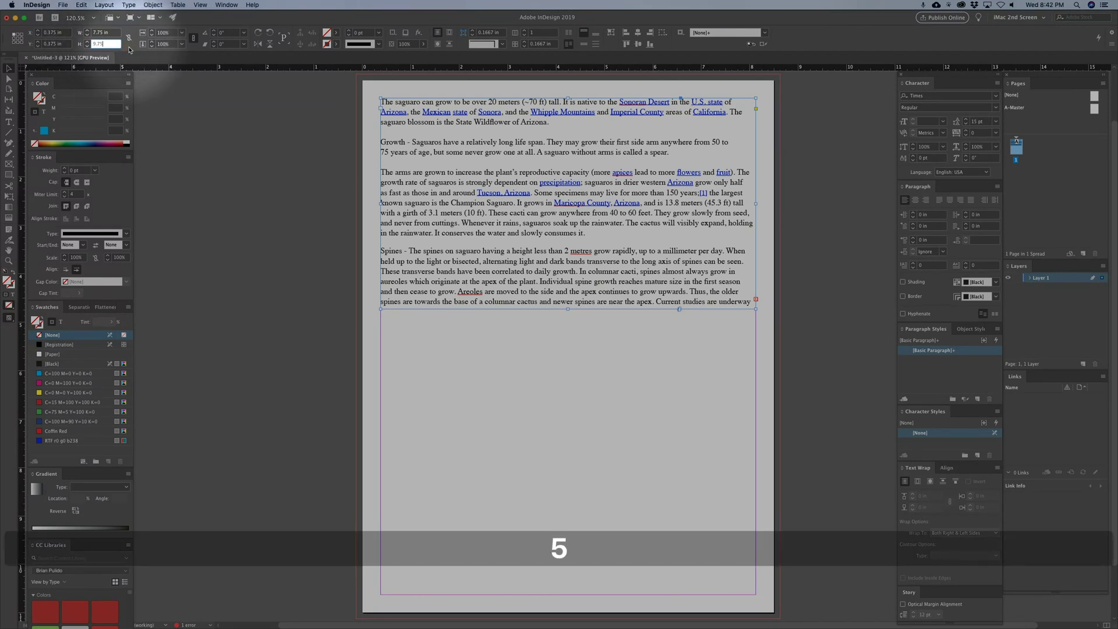
text(.75)
key(Tab)
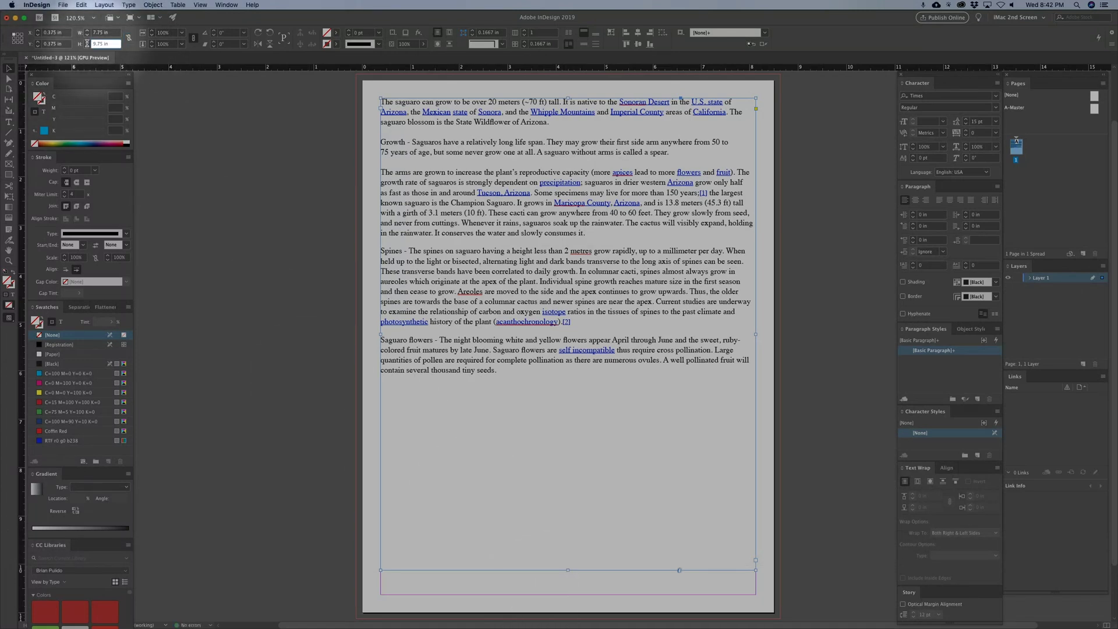
text(10.75)
key(Tab)
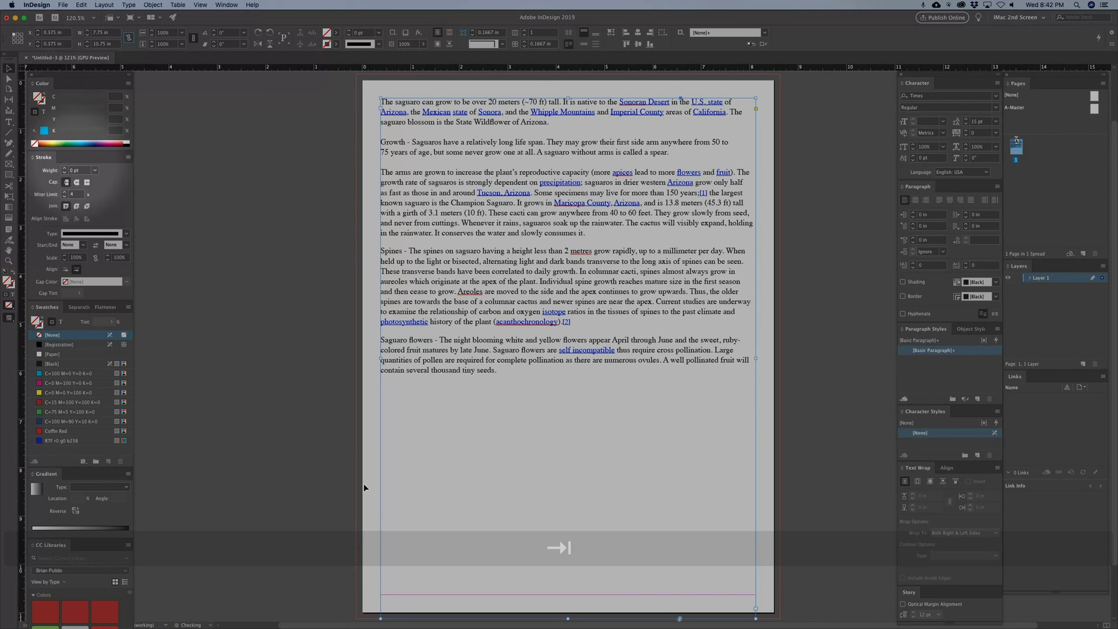
Step: Shorten the text frame to a height of 10.25 in, ending at the page's bottom margin, and deselect it
drag(568, 617, 570, 595)
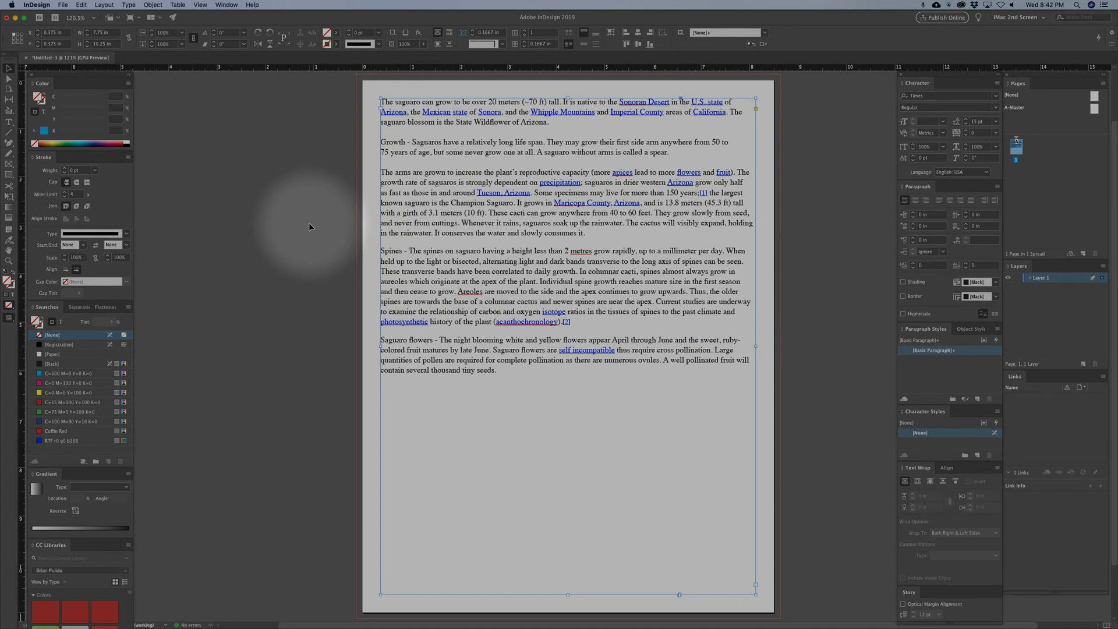
click(314, 352)
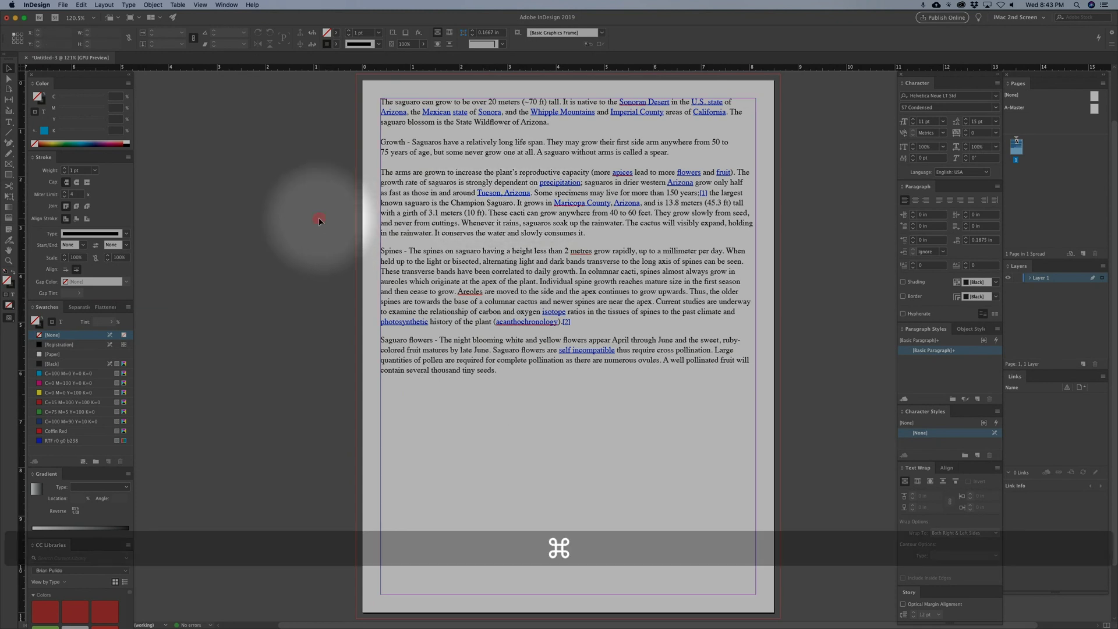
Step: Place cactus.jpg and move it over the text to the upper-left margin corner, at X 0.375 in and Y 0.375 in
key(super+d)
click(486, 163)
double_click(486, 163)
click(201, 143)
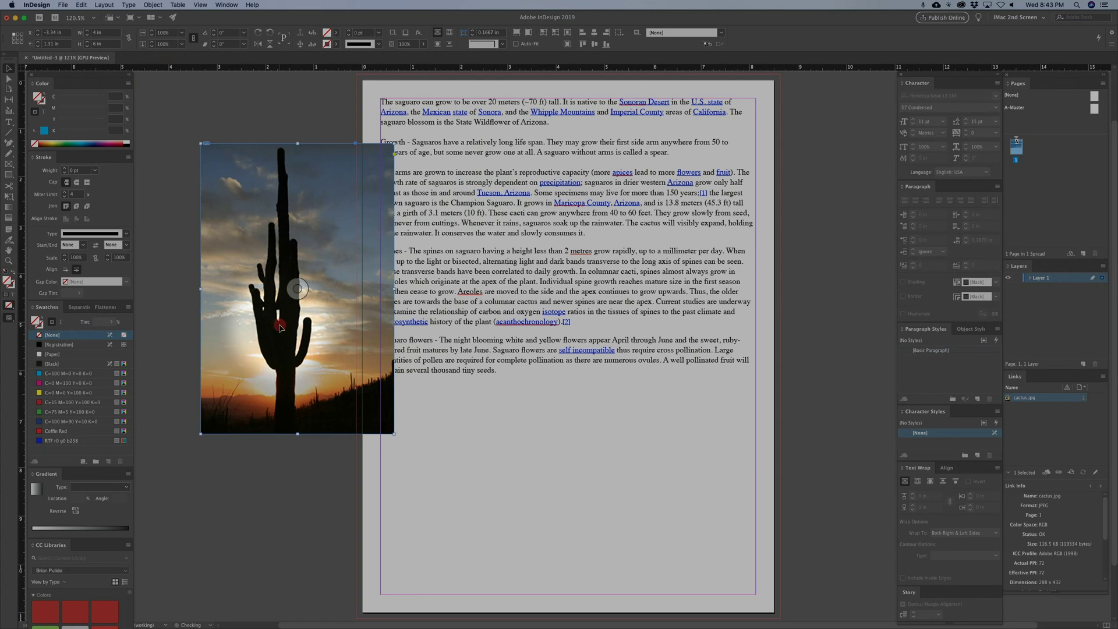
drag(256, 309, 434, 272)
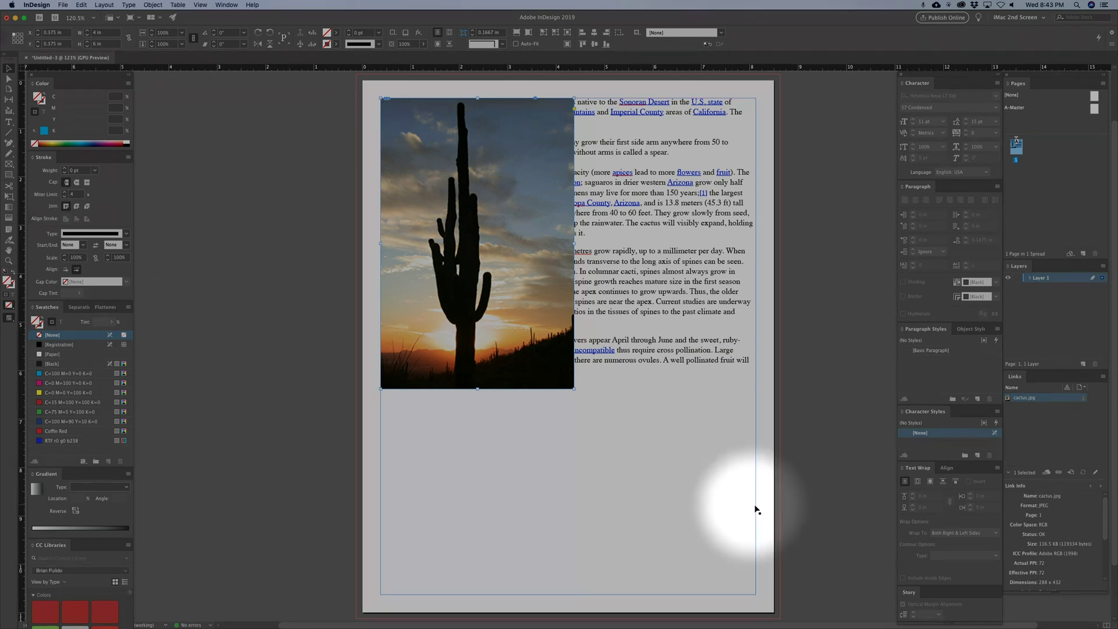
Step: Undock the Text Wrap controls beside the page and wrap the text around the cactus image's bounding box
drag(918, 468, 814, 96)
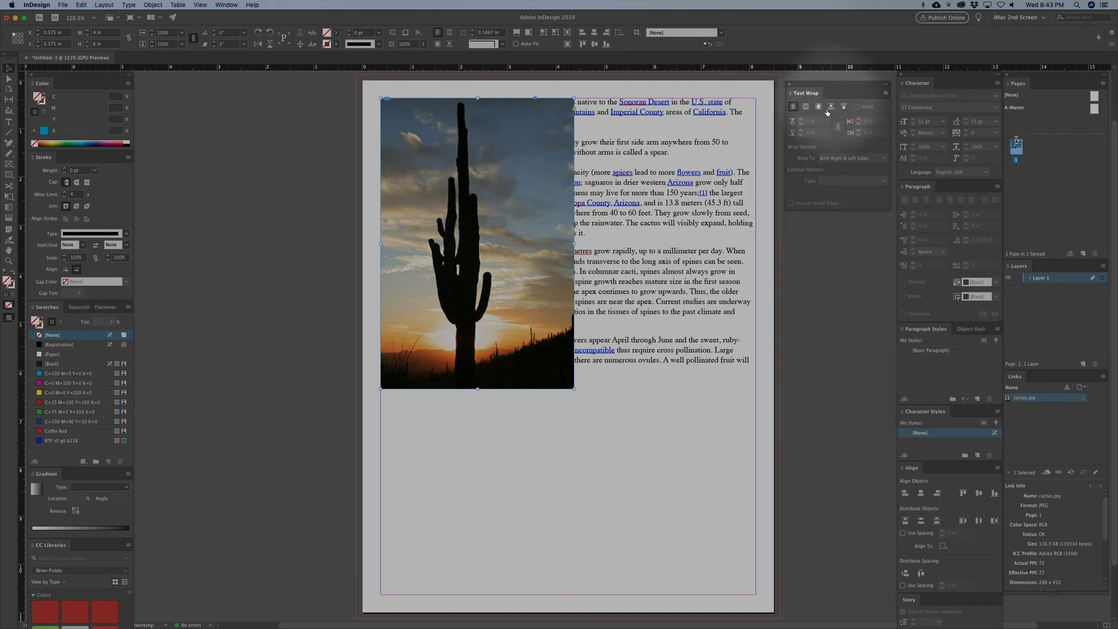
click(226, 4)
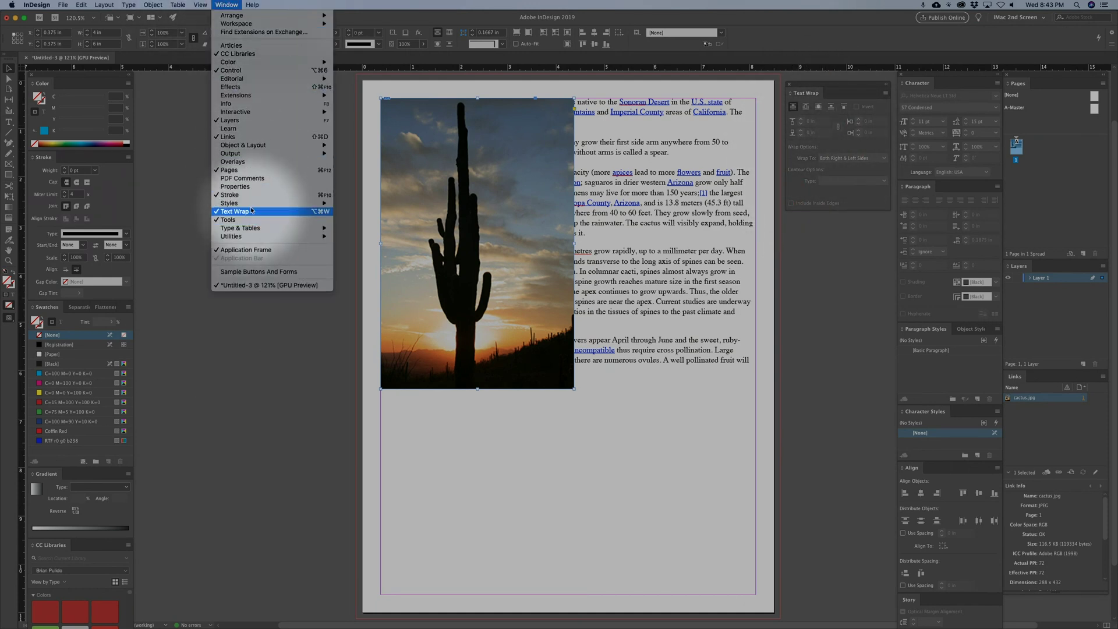
click(241, 5)
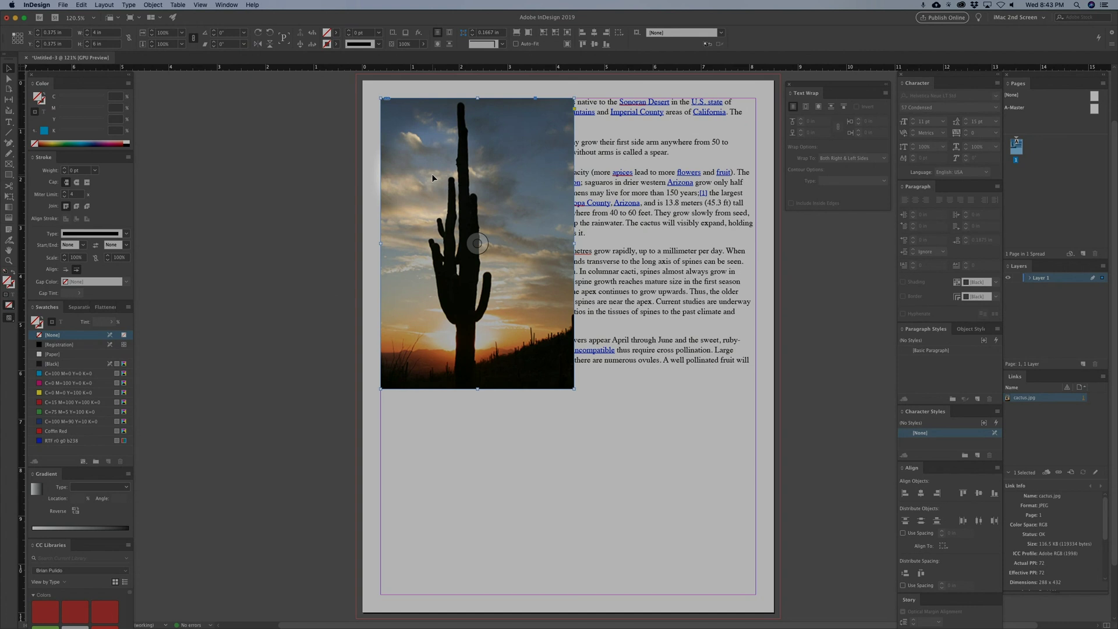
click(807, 108)
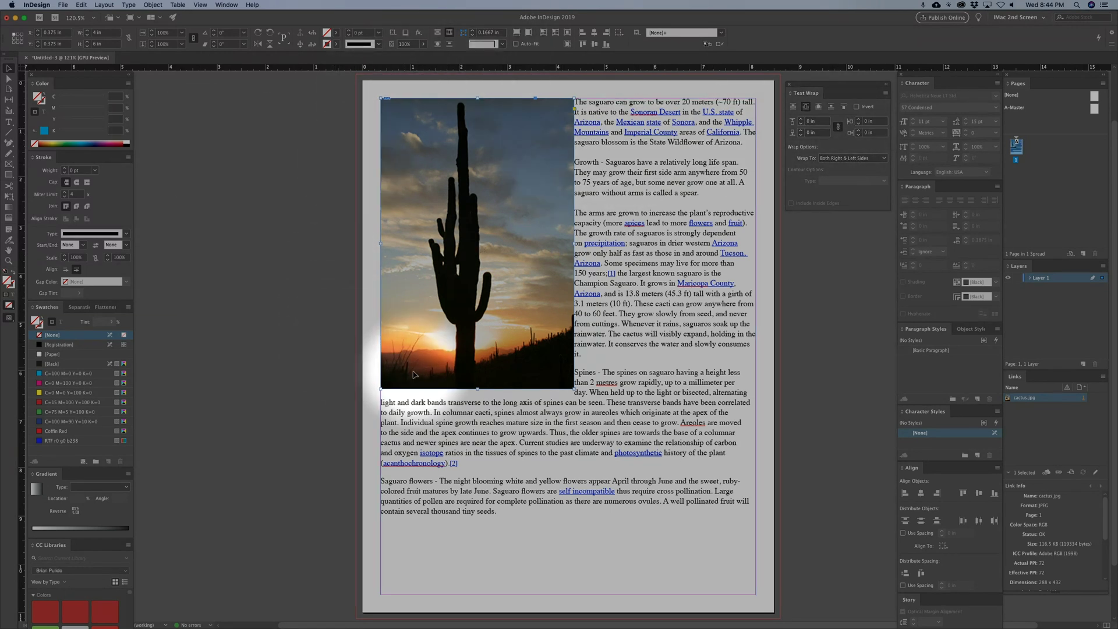
Step: Unlink the cactus image's text wrap offsets, set only the right offset to 0.1875 in, and deselect the image
click(838, 127)
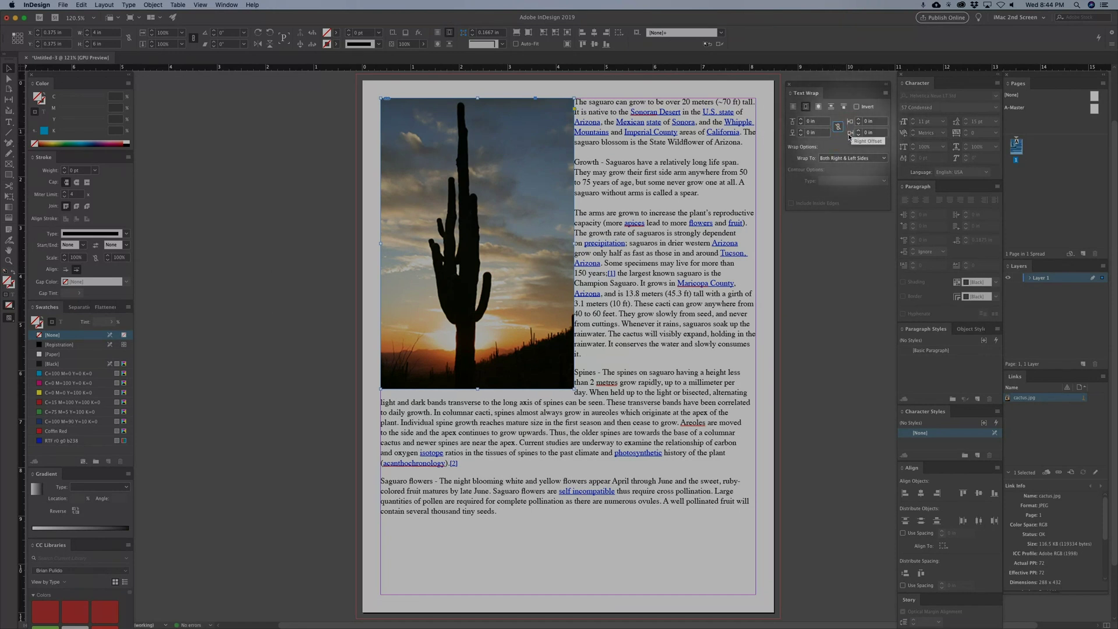
click(859, 132)
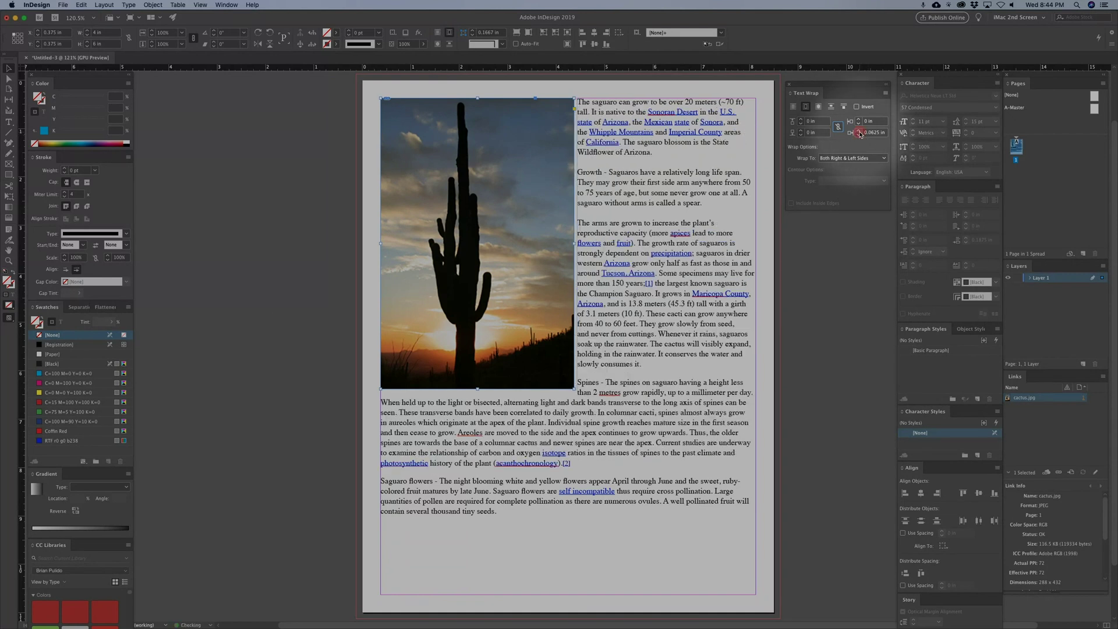
click(859, 132)
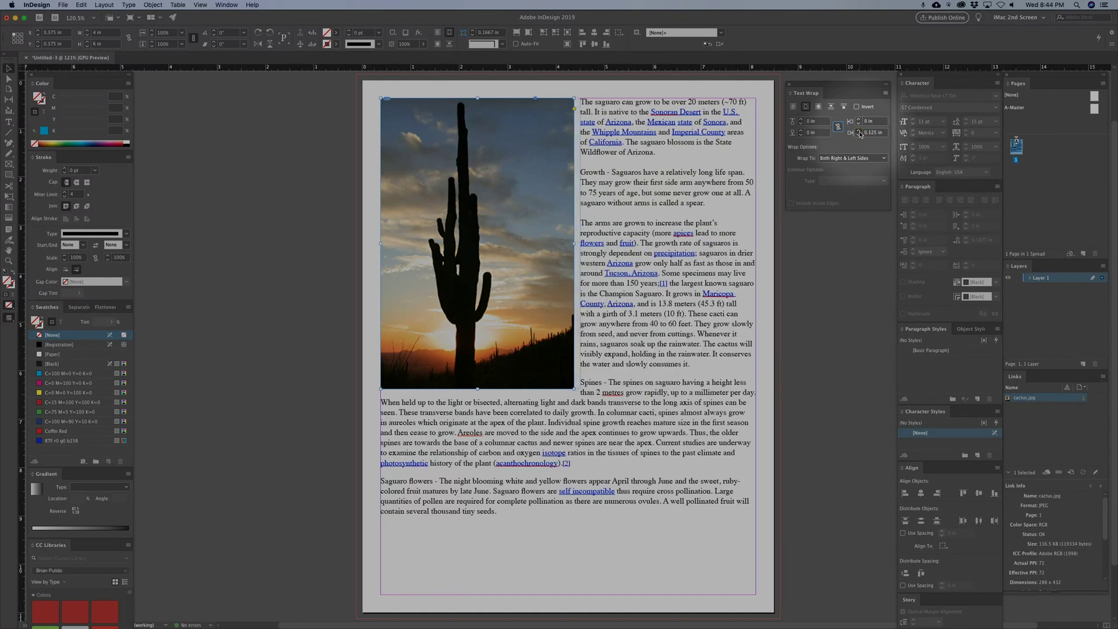
click(859, 132)
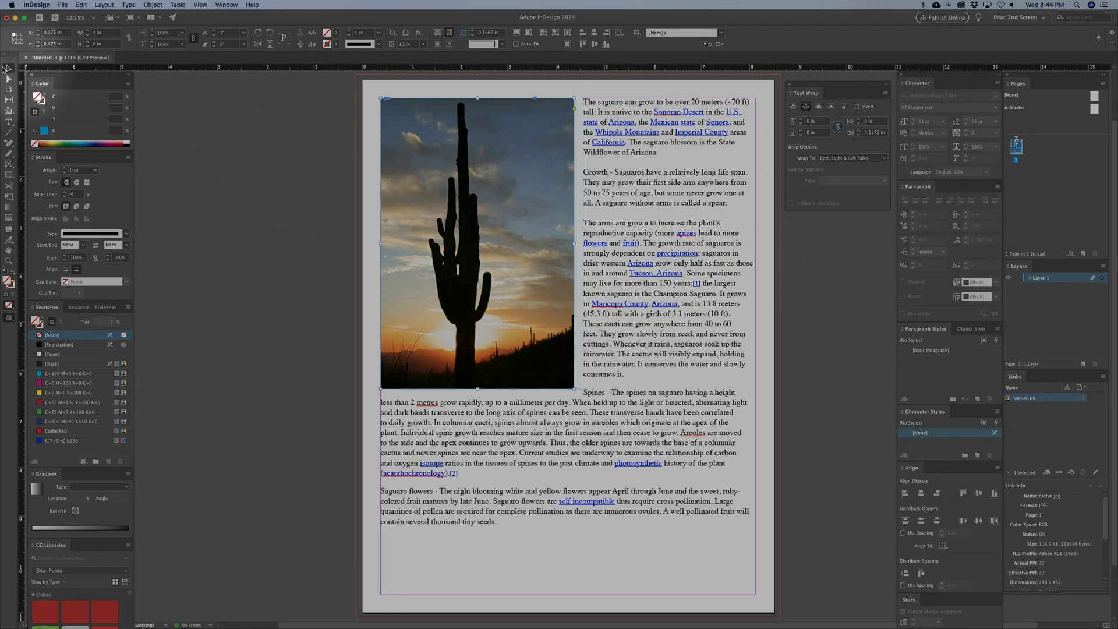
click(286, 202)
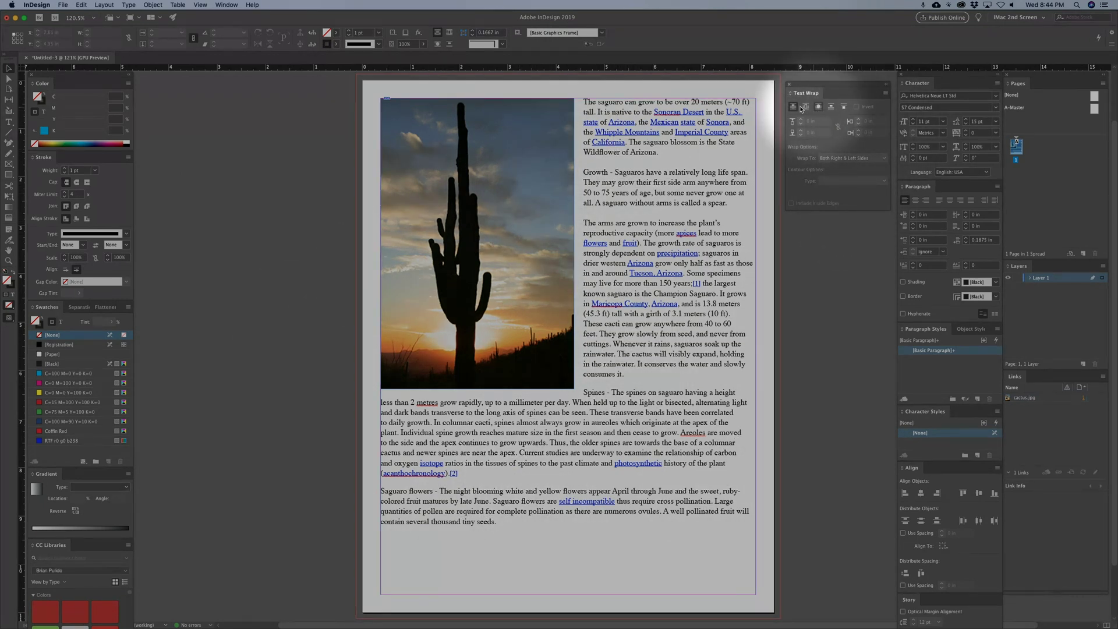
Step: Select the cactus image and review its Wrap To options without changing them
click(455, 192)
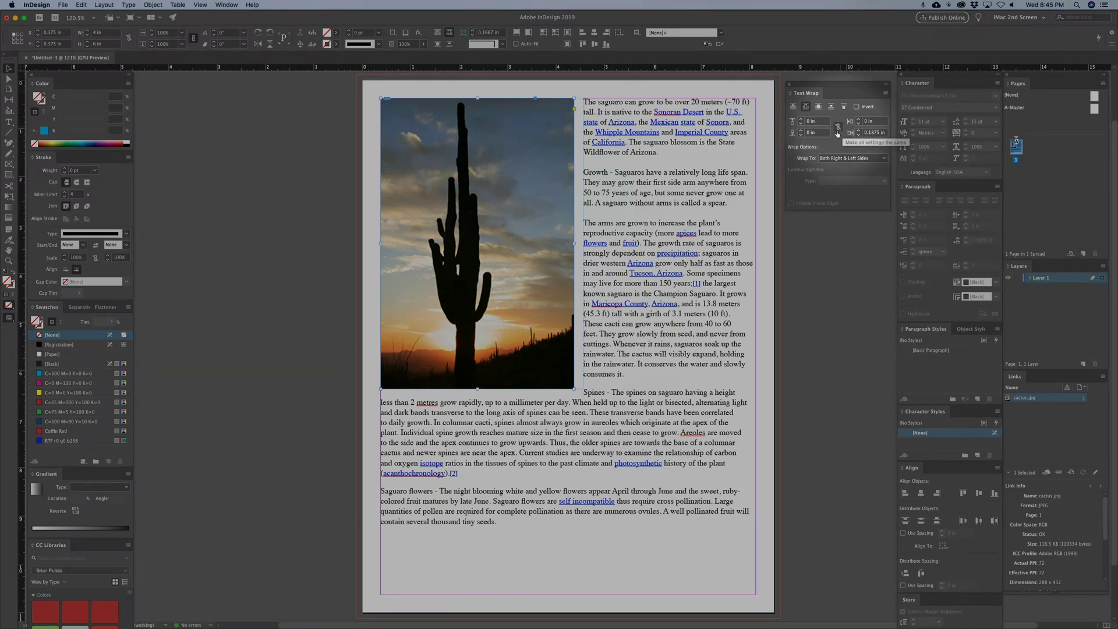
click(855, 159)
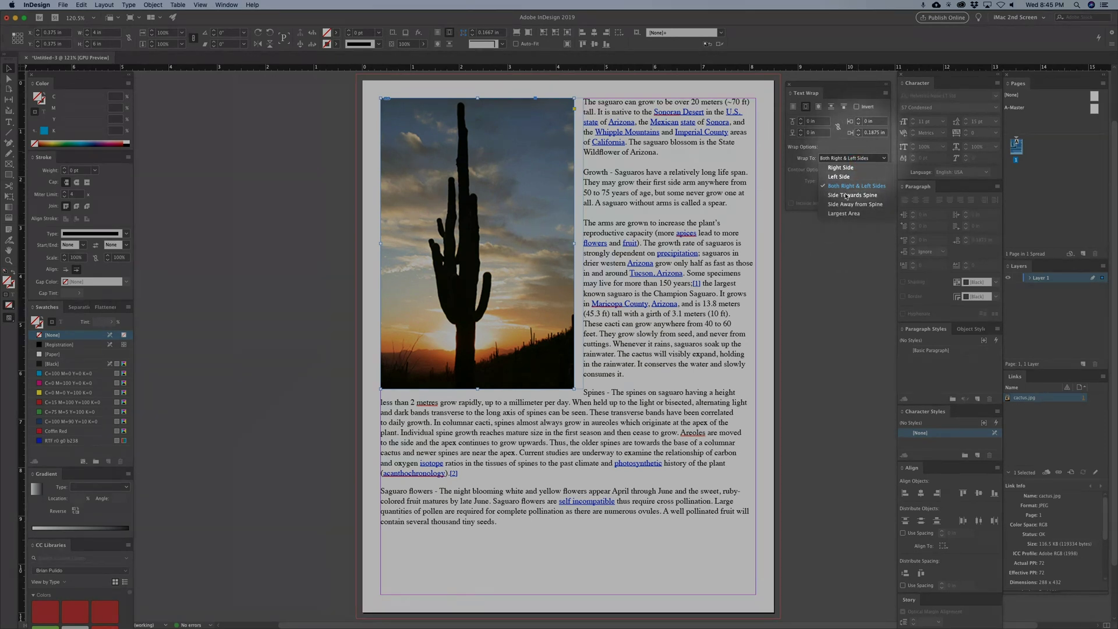
click(811, 155)
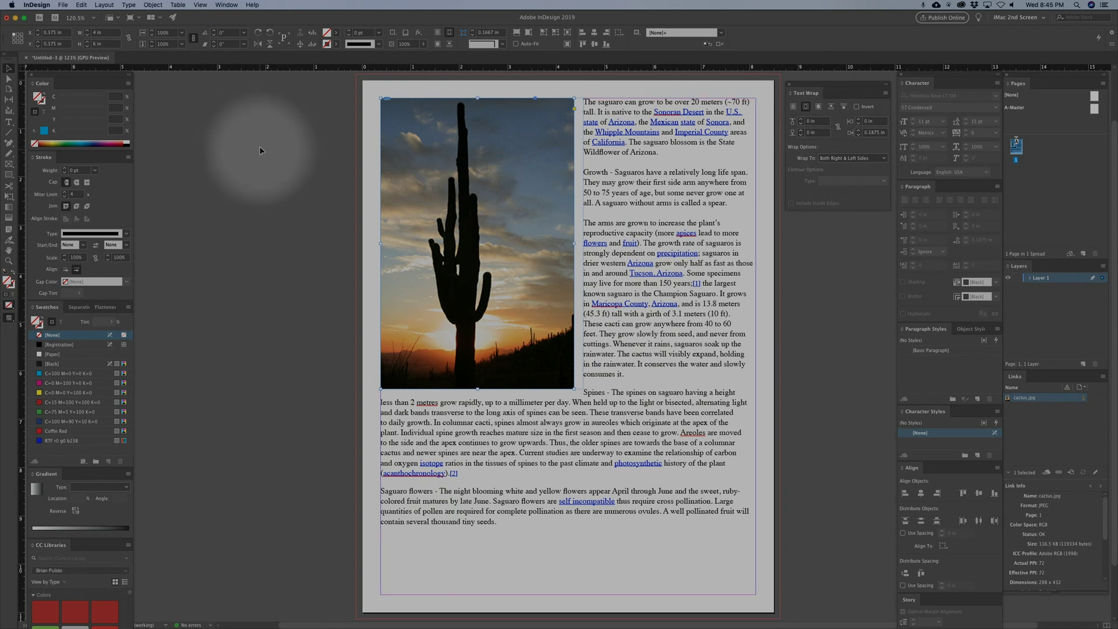
Step: Delete the saguaro text frame from the page
click(684, 233)
key(BackSpace)
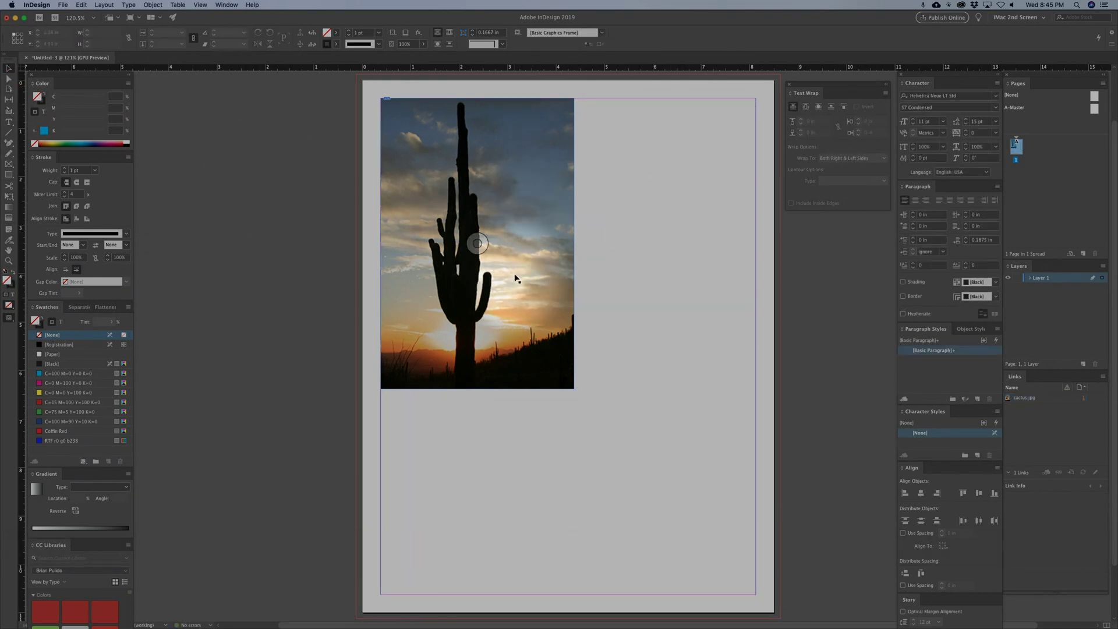
Step: Turn off text wrap on the cactus image and leave nothing selected
click(514, 274)
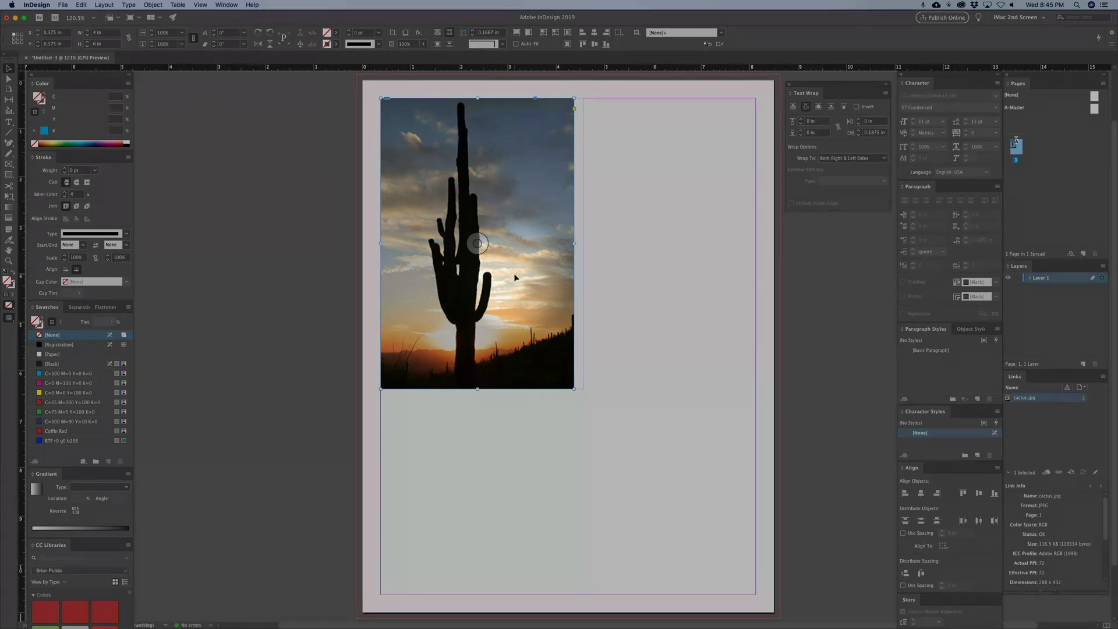
click(649, 270)
click(531, 317)
click(485, 245)
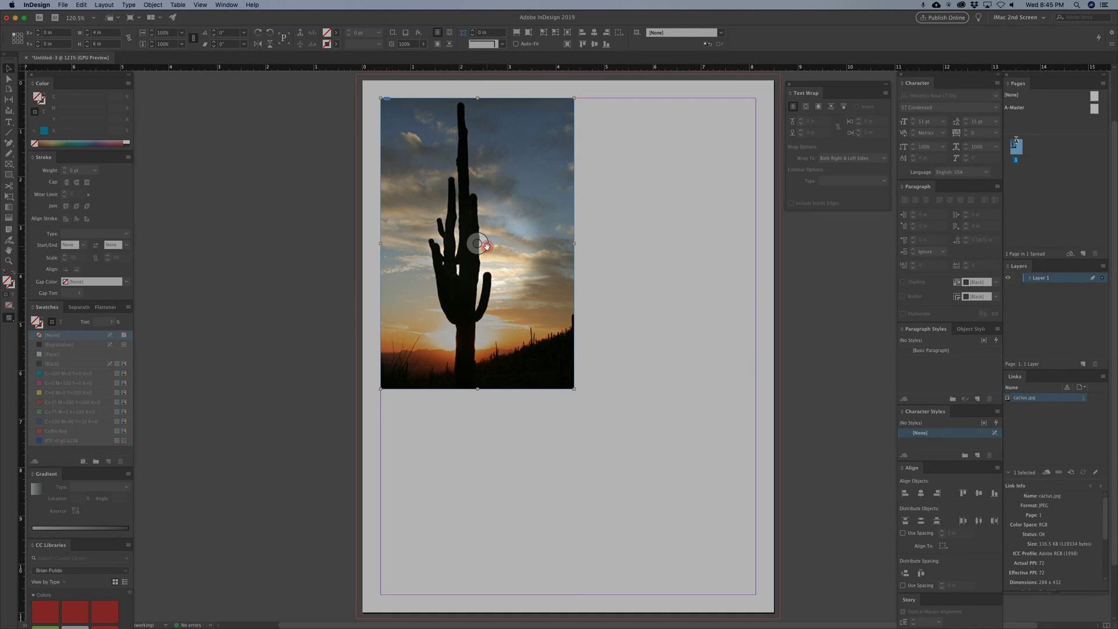
click(597, 325)
click(662, 322)
click(577, 326)
click(572, 376)
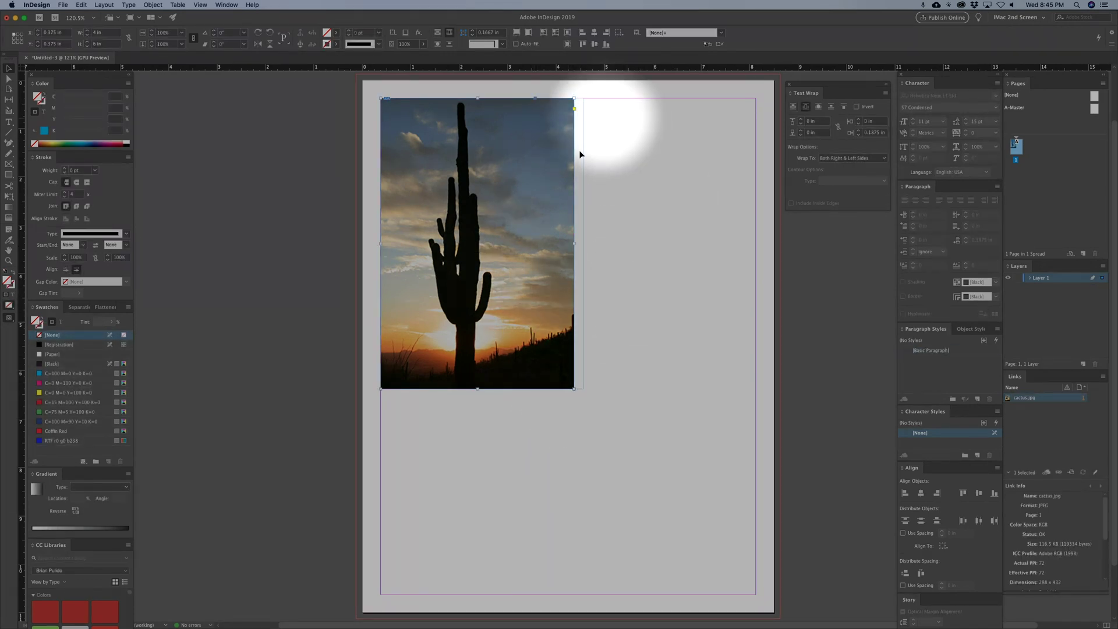
click(794, 108)
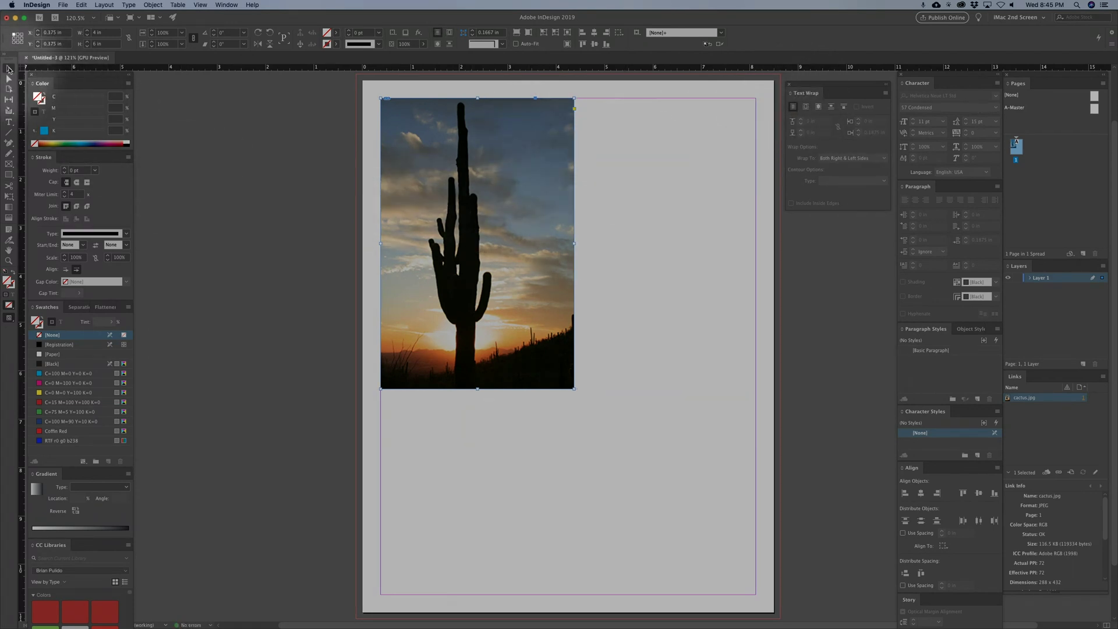
click(262, 184)
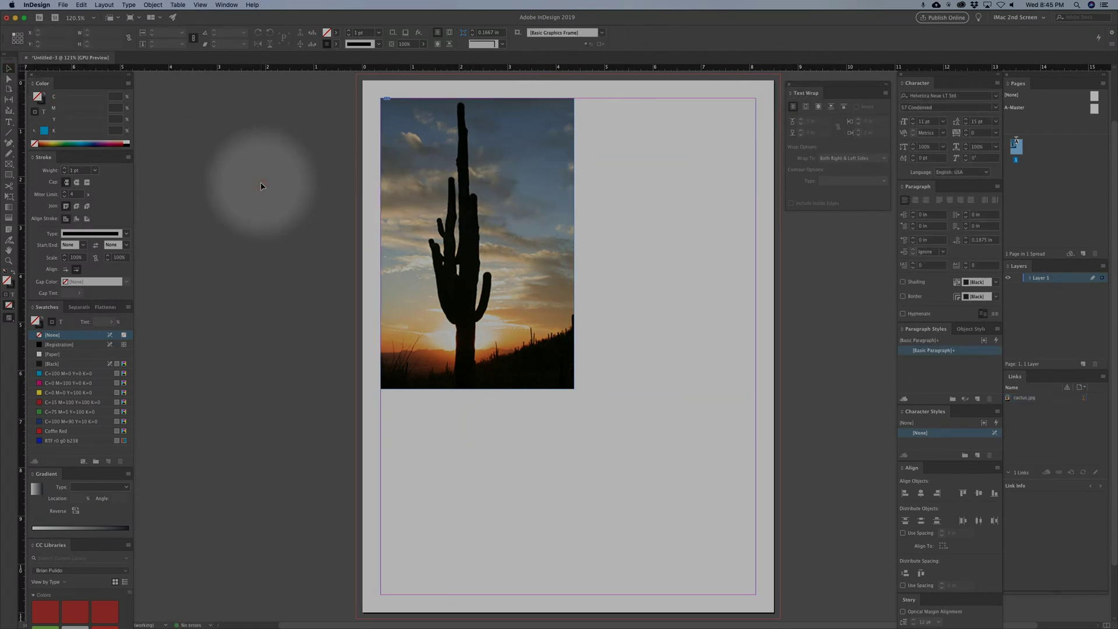
click(473, 284)
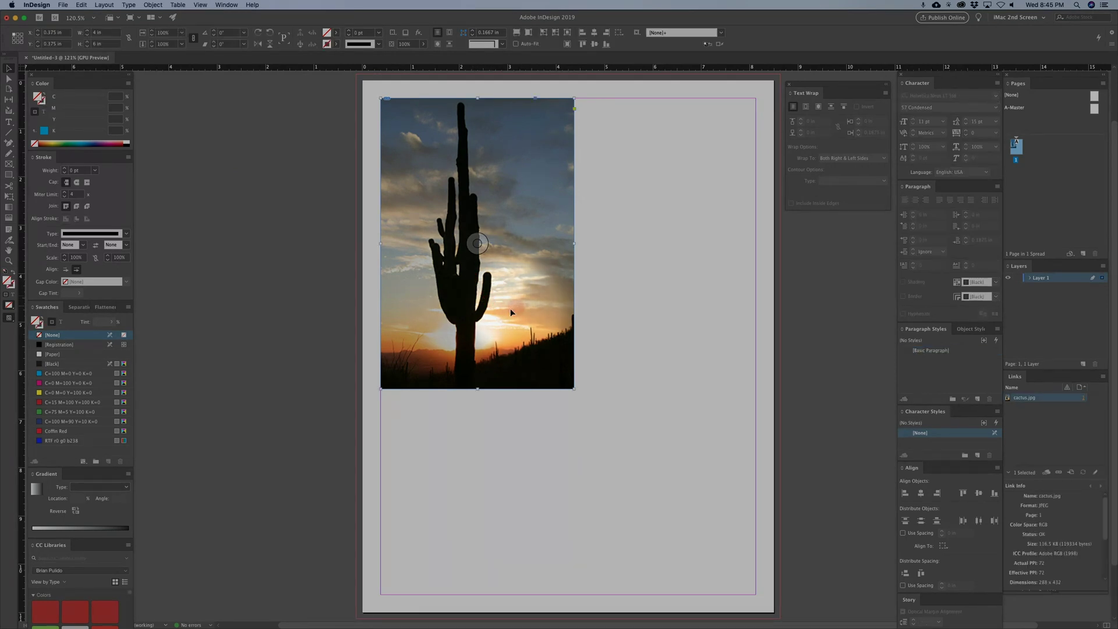
click(658, 324)
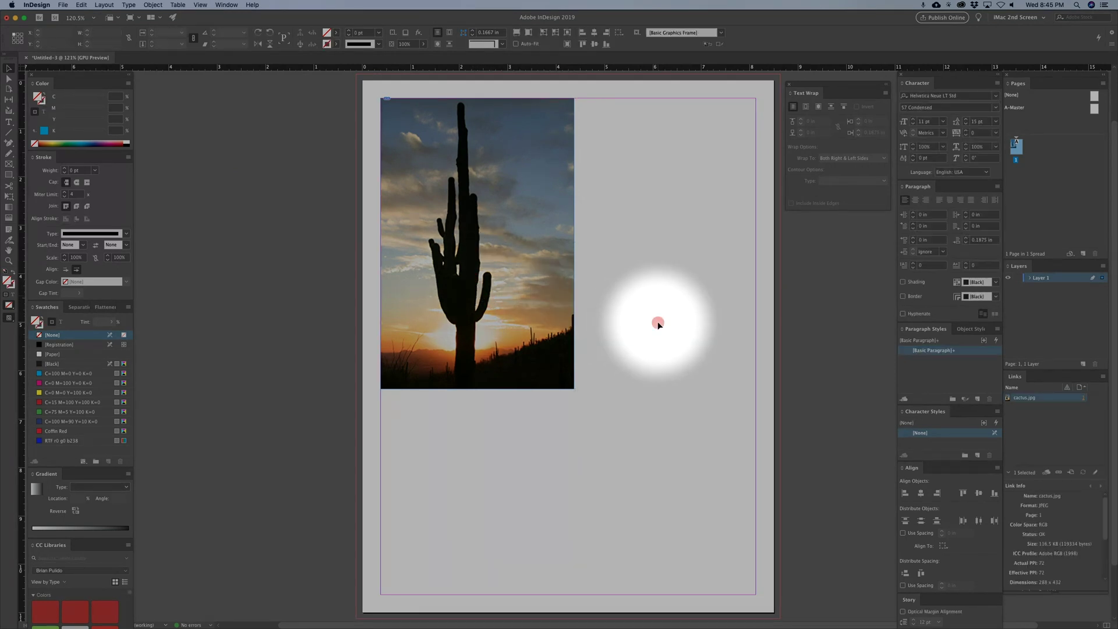
Step: Place print.jpg from the Exercise 3 folder overlapping the cactus image, at about X 1.94 in and Y 3.25 in
key(super+d)
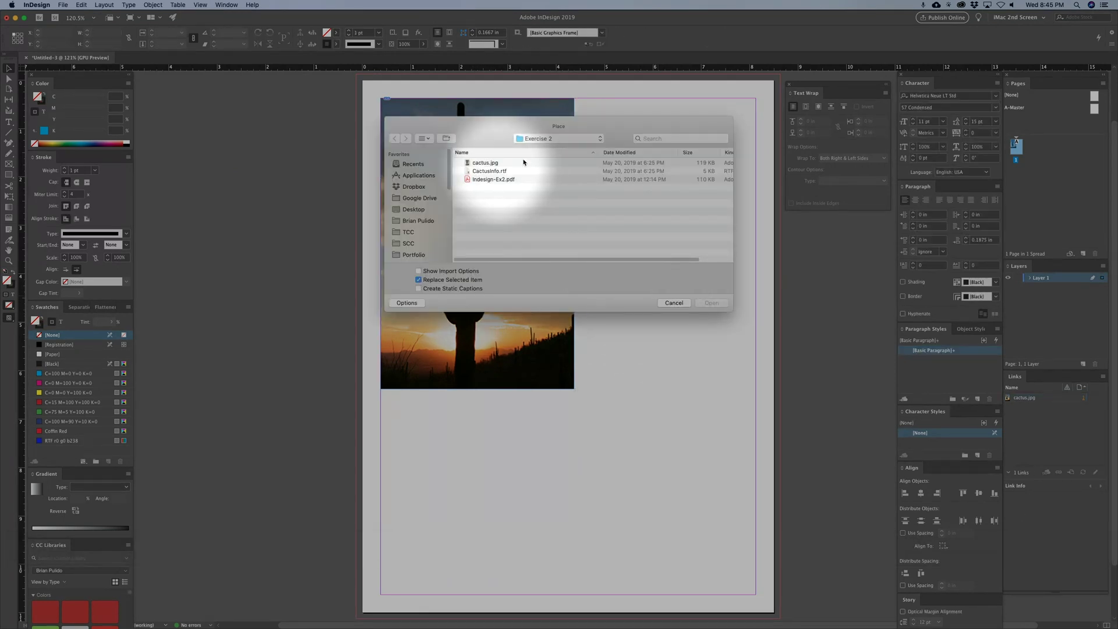
click(550, 139)
click(545, 150)
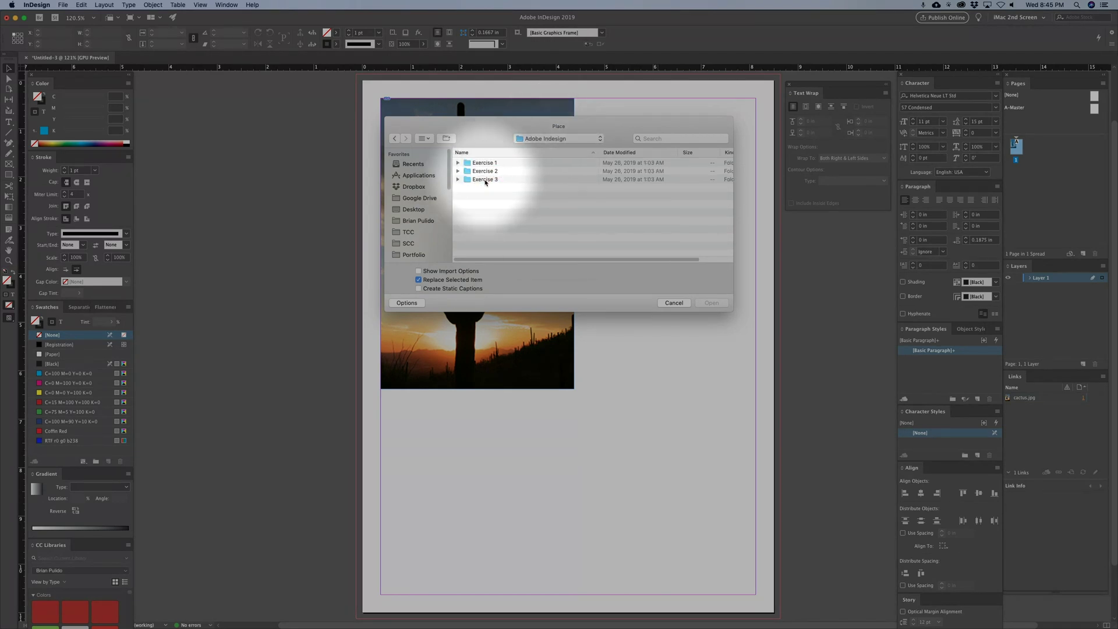
click(485, 180)
double_click(486, 180)
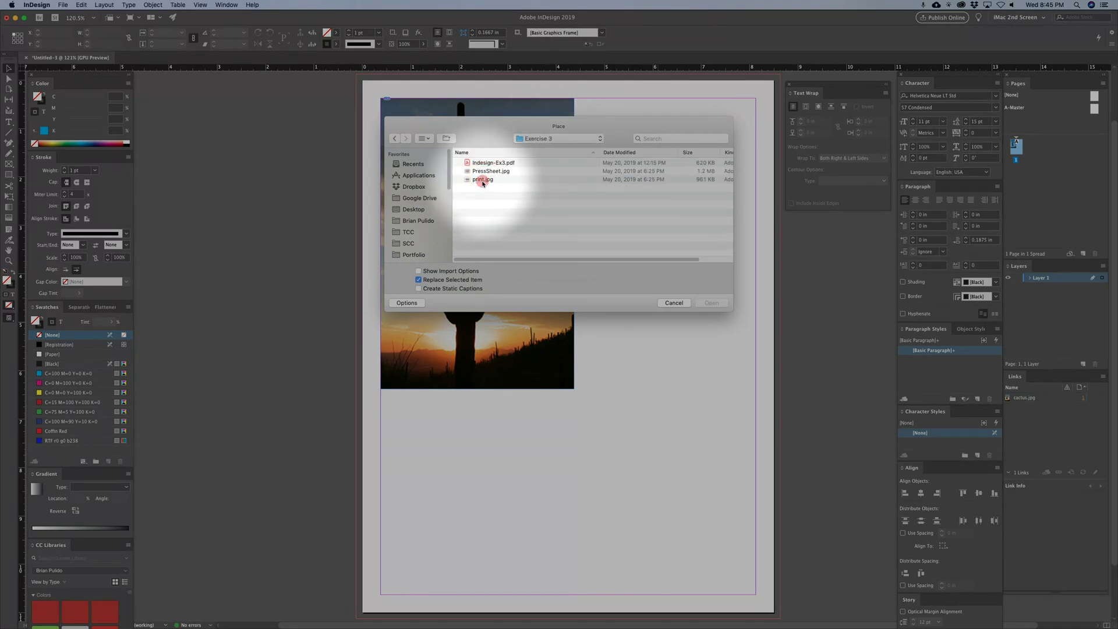
double_click(483, 180)
click(456, 237)
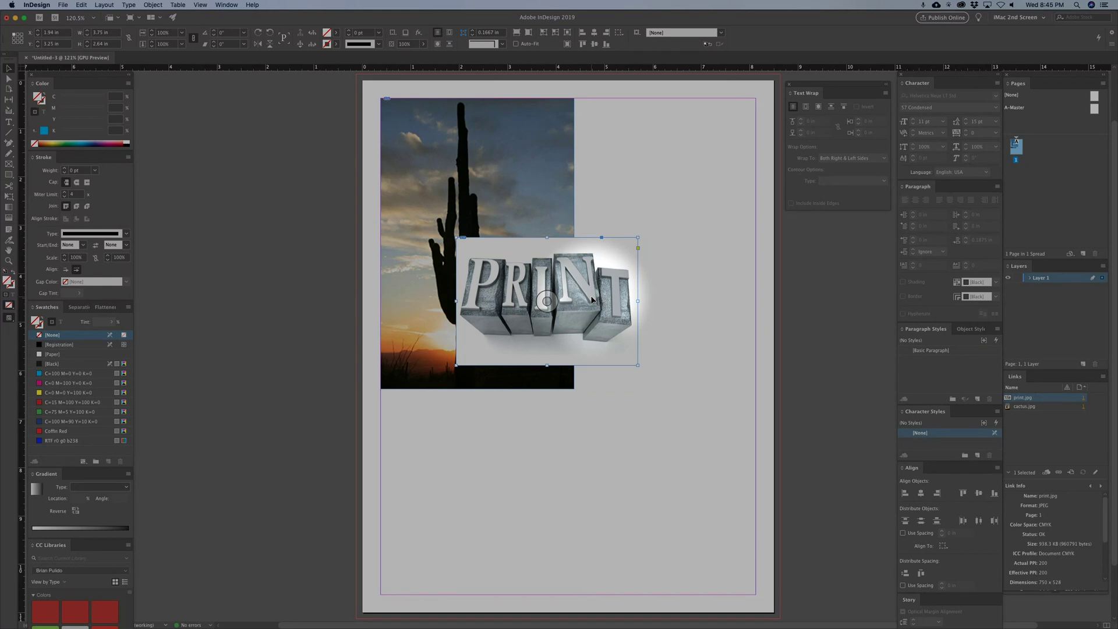
Step: Undock the Align controls beside the page and show the available Align To options
drag(912, 470, 775, 251)
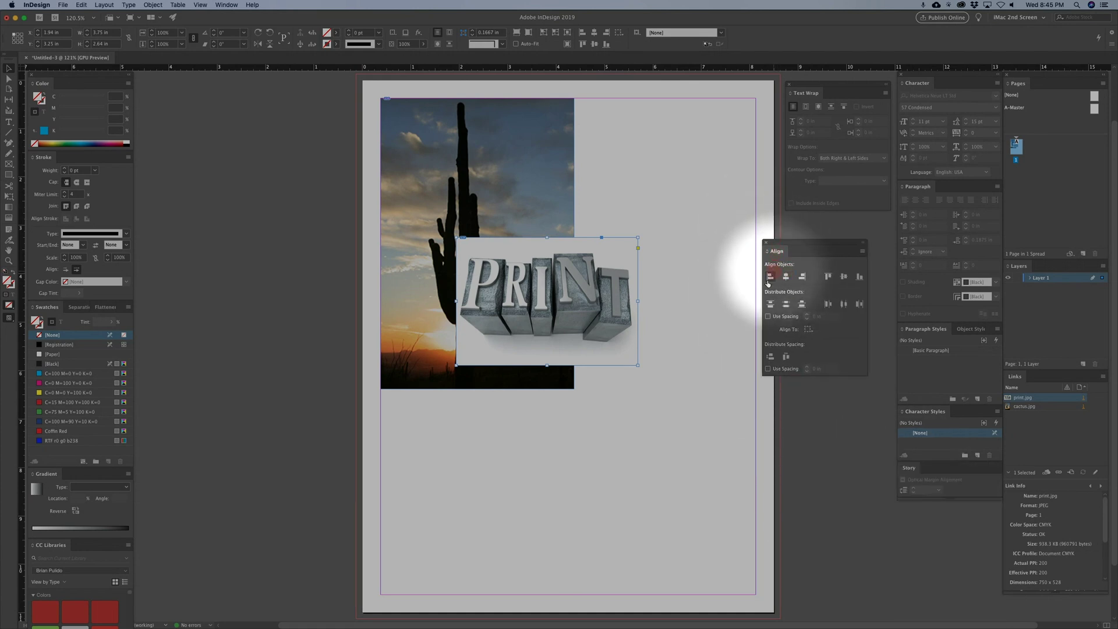
click(862, 252)
click(842, 255)
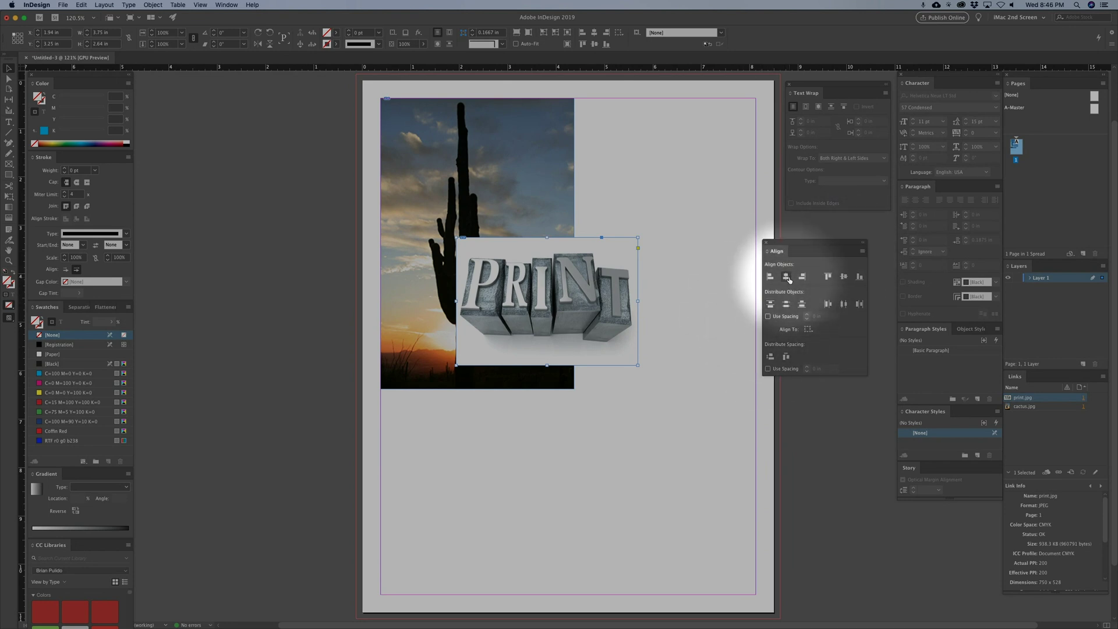
click(809, 330)
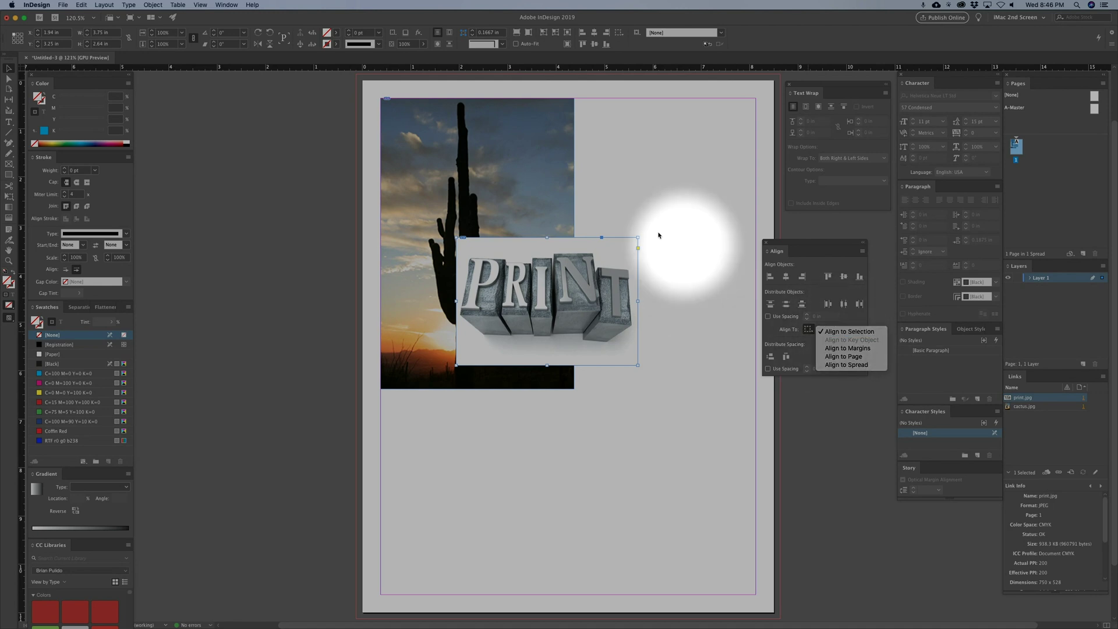
Step: Select both the cactus and PRINT images and align them to each other by their horizontal and vertical centers
click(641, 189)
shift+click(475, 337)
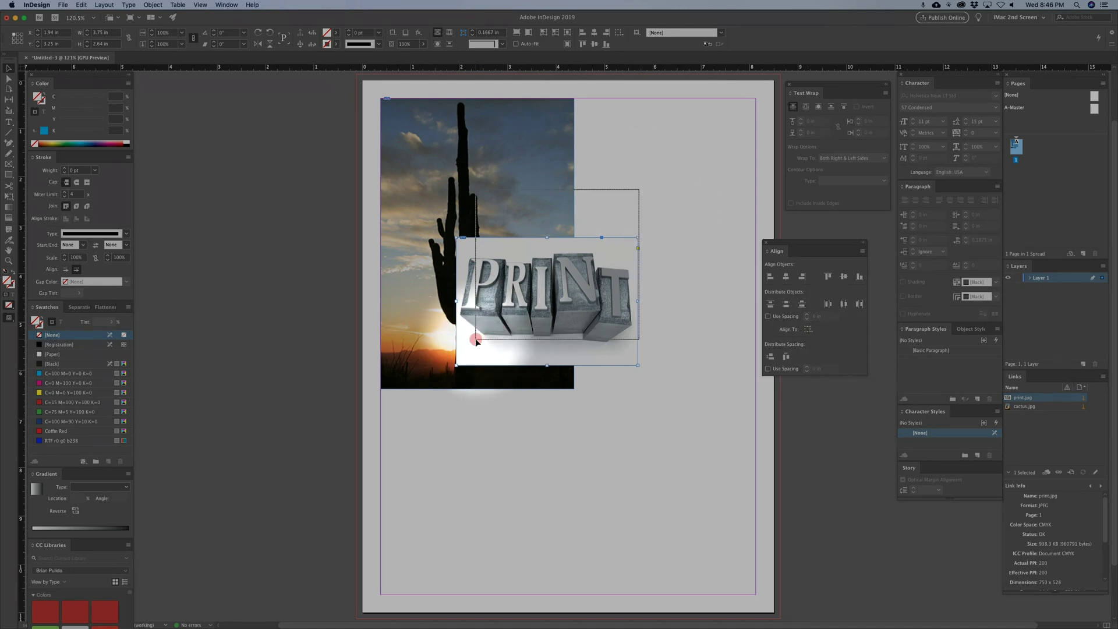
click(786, 277)
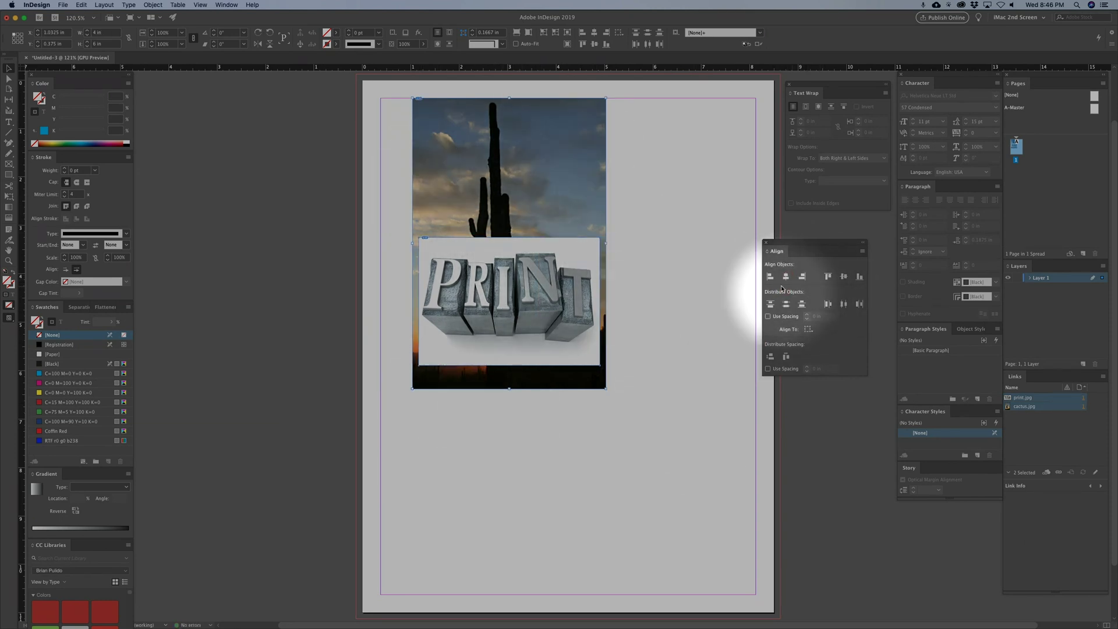
click(844, 277)
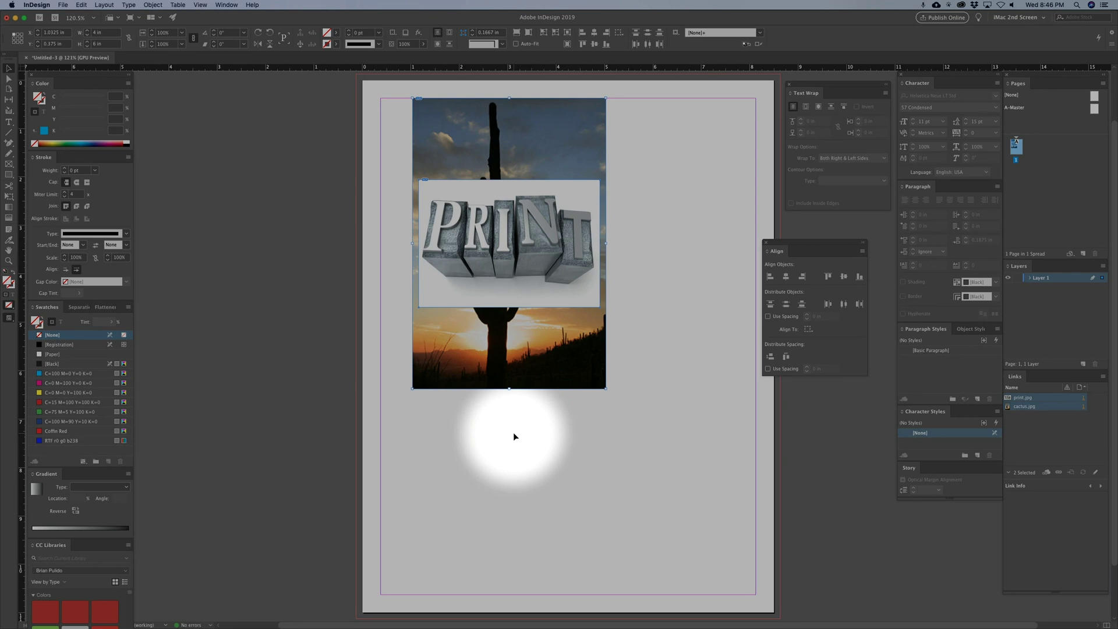
Step: Set the alignment reference to the margins and align both images by their horizontal and vertical centers
click(808, 330)
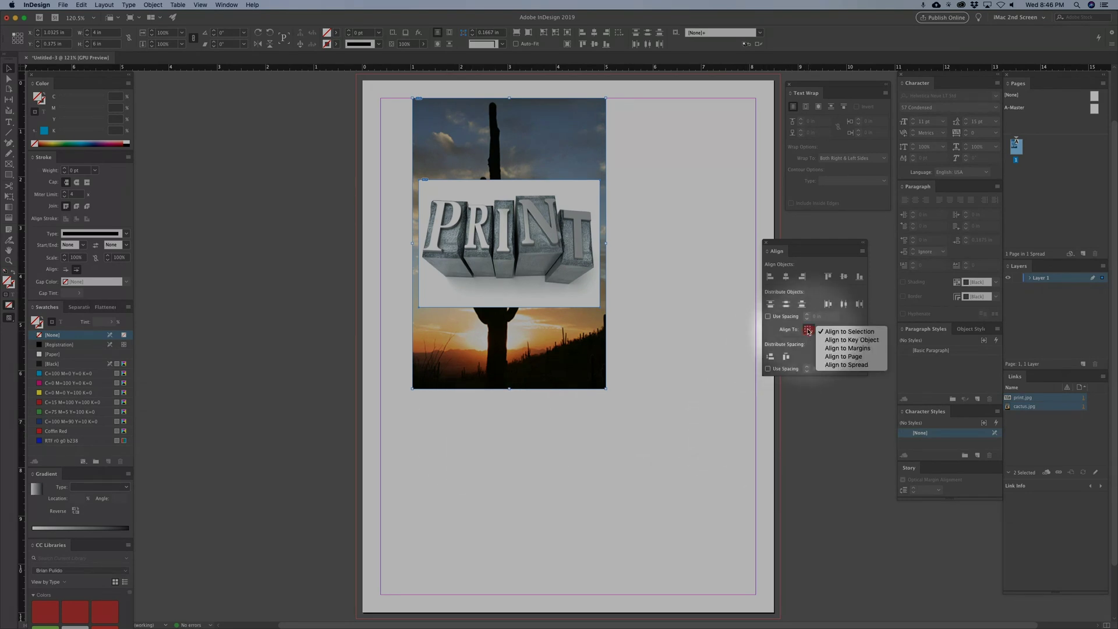
click(851, 349)
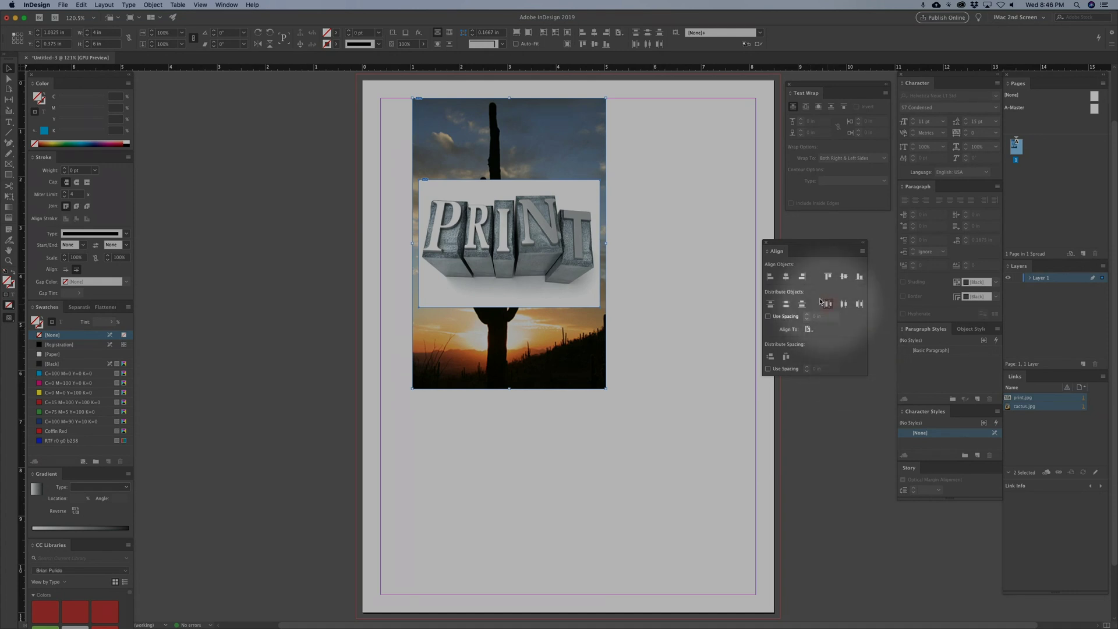
click(797, 277)
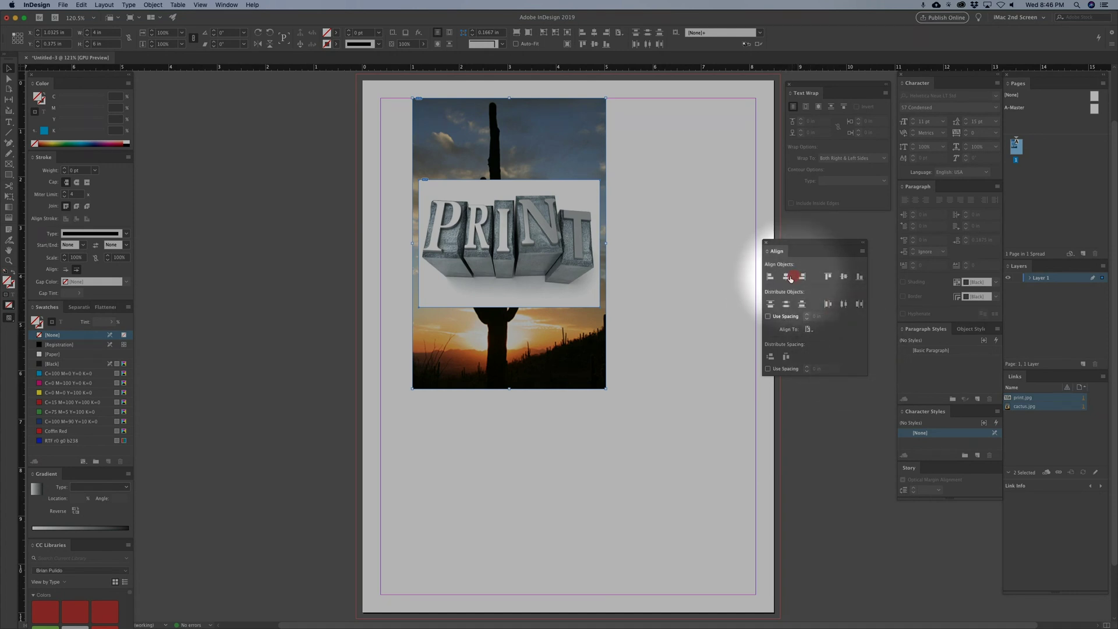
click(787, 277)
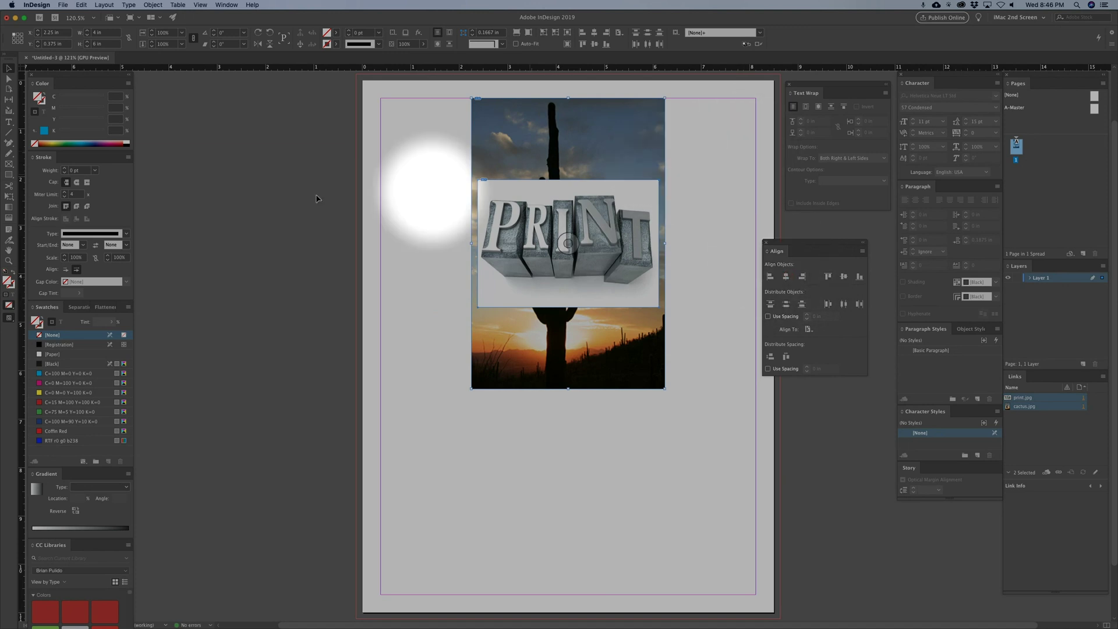
click(844, 277)
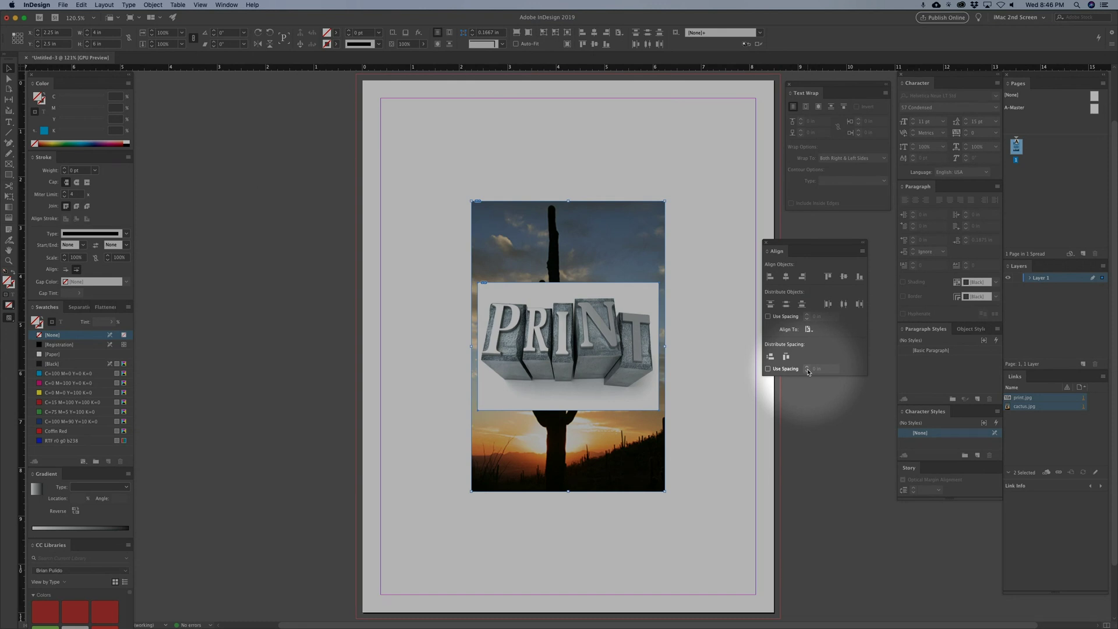
Step: Switch the alignment reference to Align to Selection, and finally to Align to Page
click(807, 330)
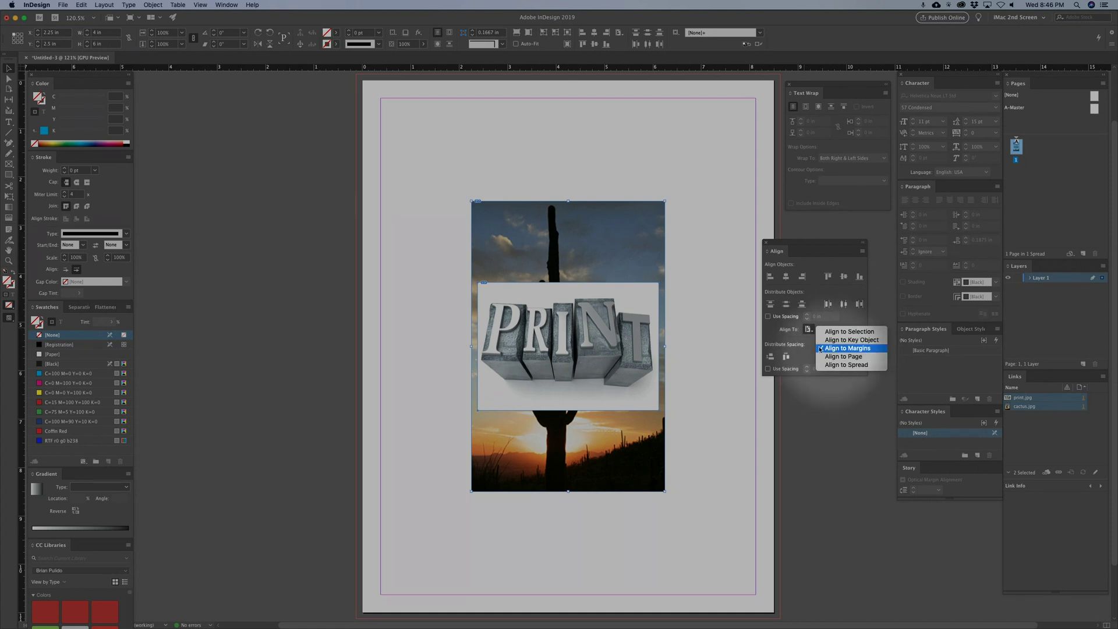
click(854, 332)
click(808, 329)
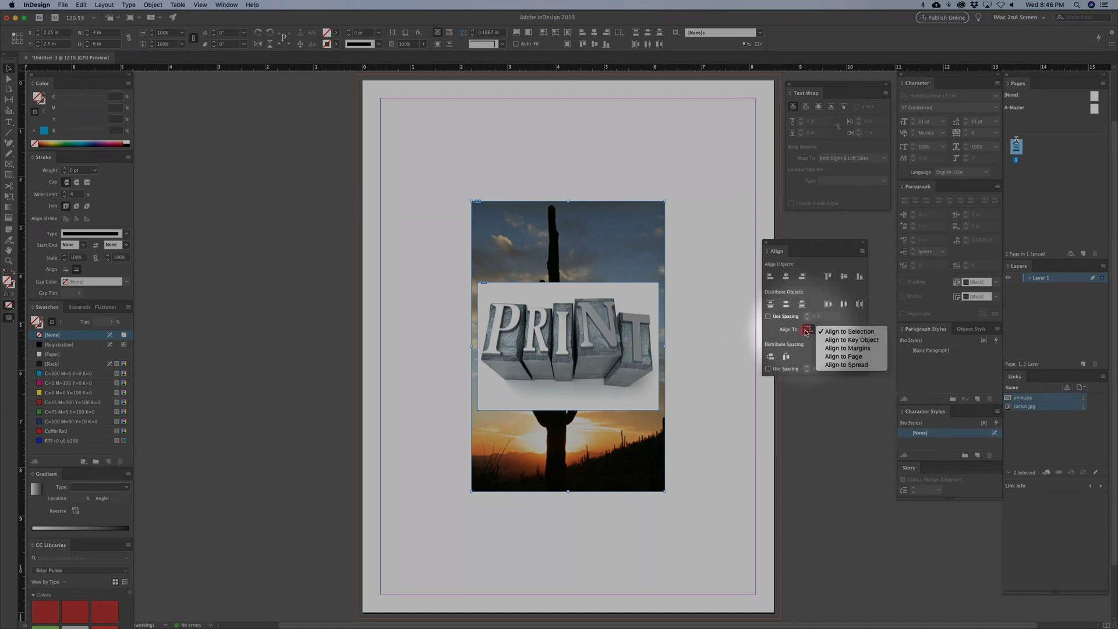
click(856, 357)
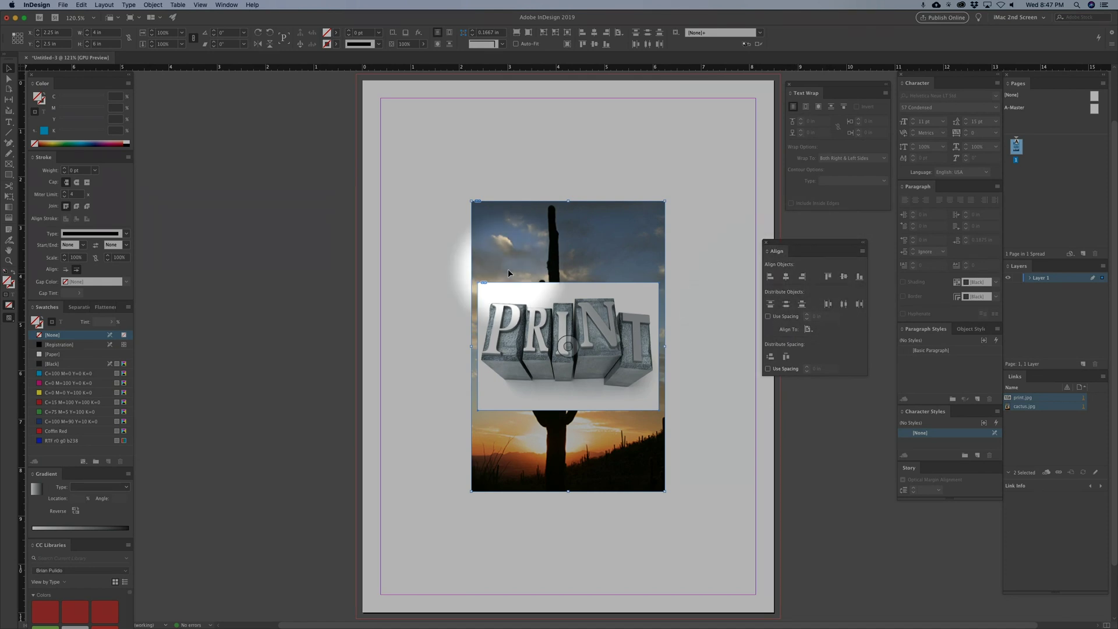
Step: Select the cactus and PRINT images together and delete them from the page
drag(429, 153, 679, 500)
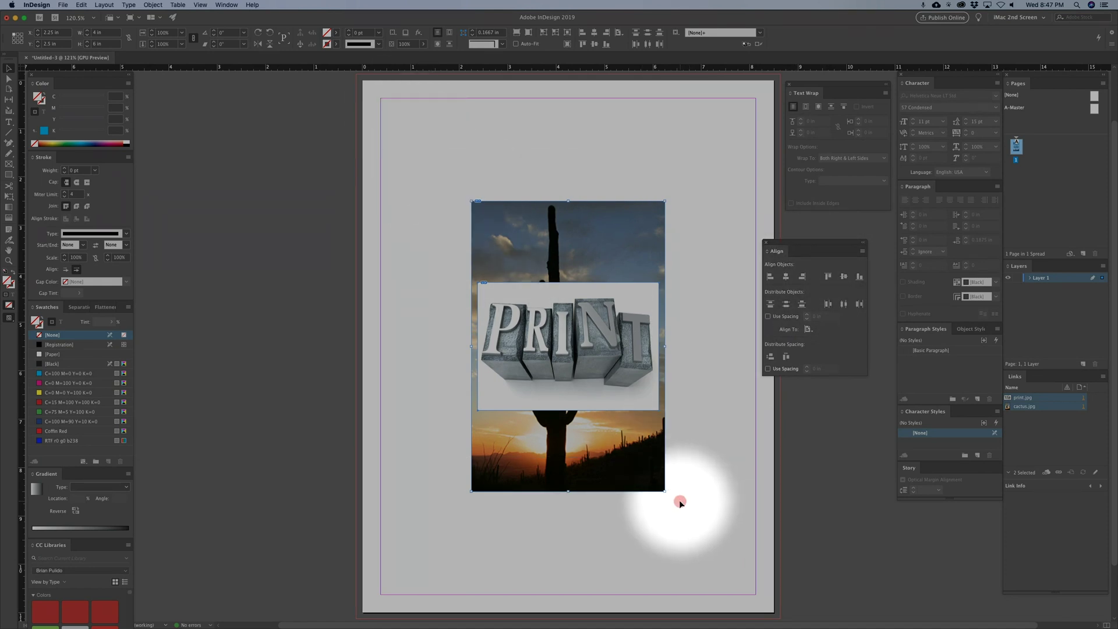
key(BackSpace)
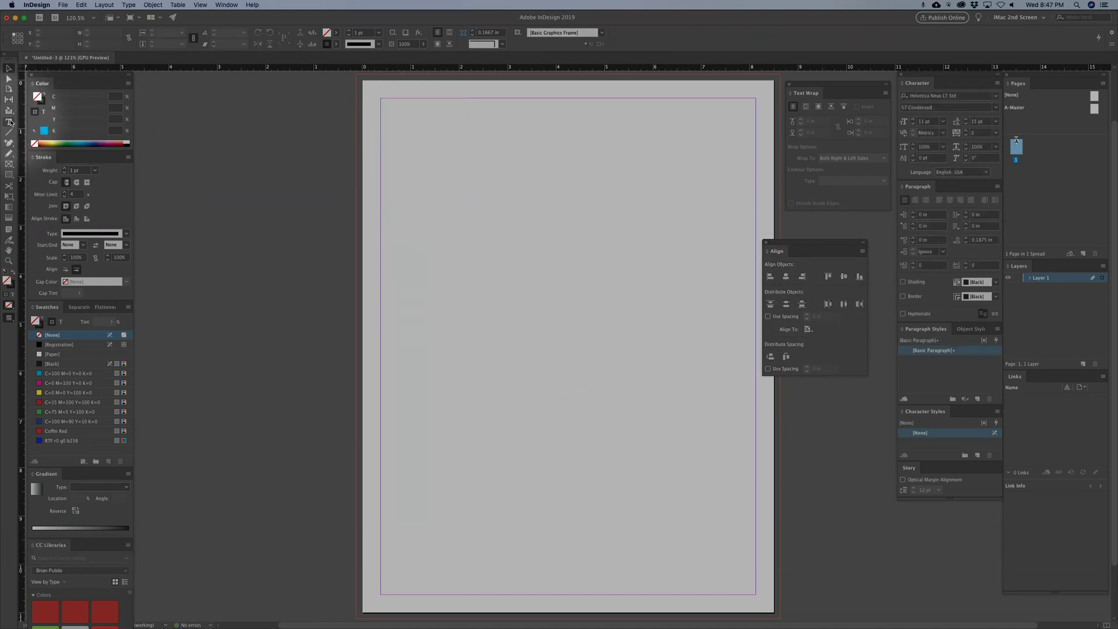
Step: Draw a square of about 0.89 in at about X 1.06 in and Y 1.11 in, and give it a black fill without stroke
click(9, 121)
click(10, 174)
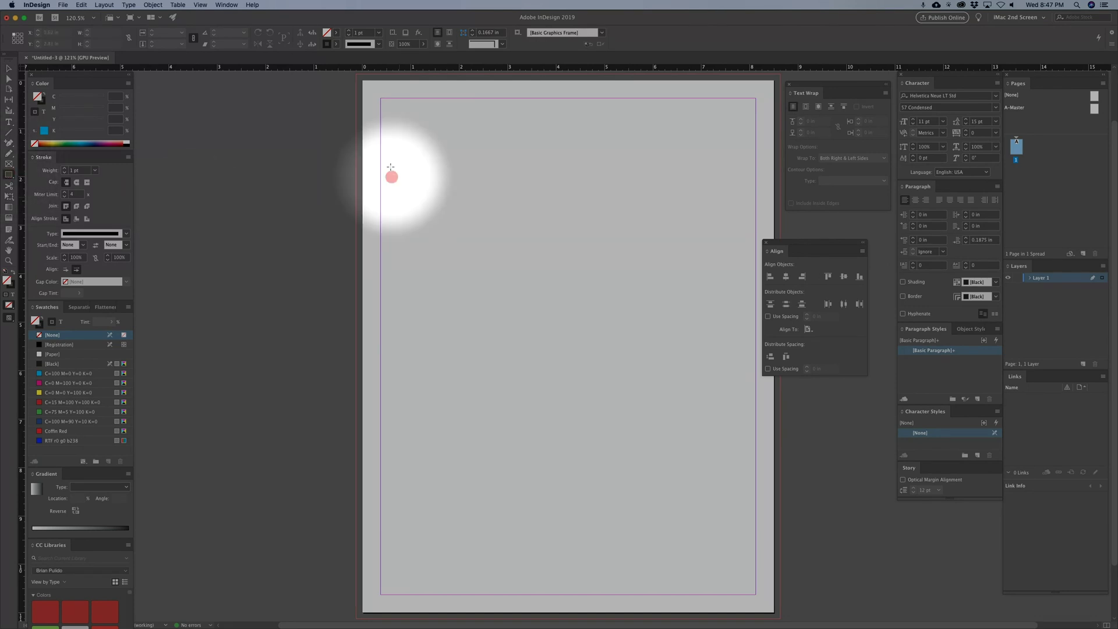
drag(413, 134, 457, 184)
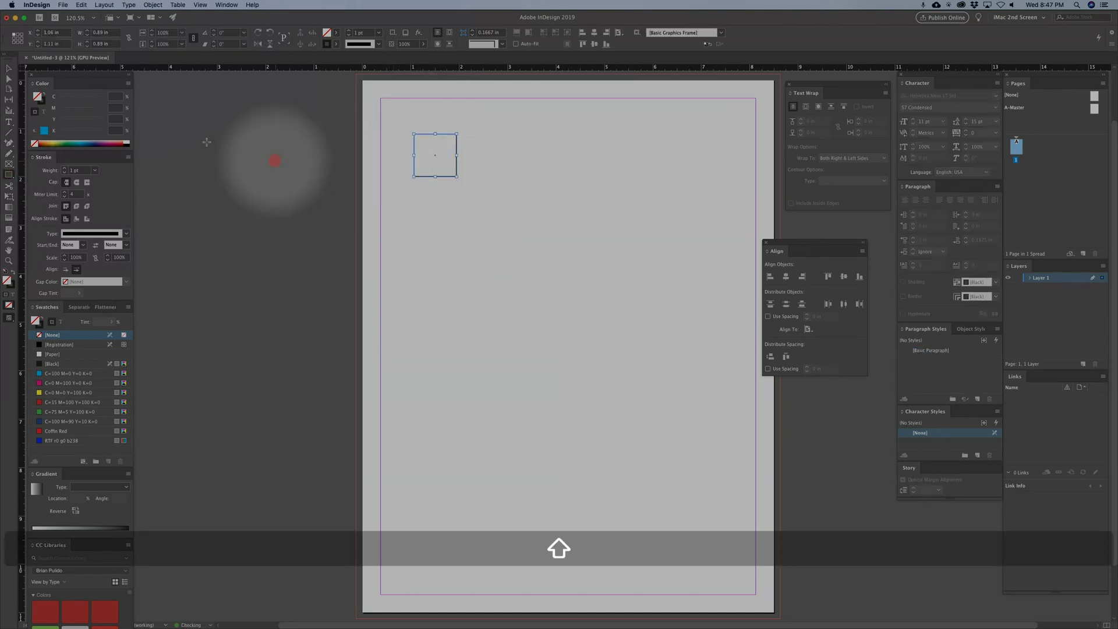
click(42, 320)
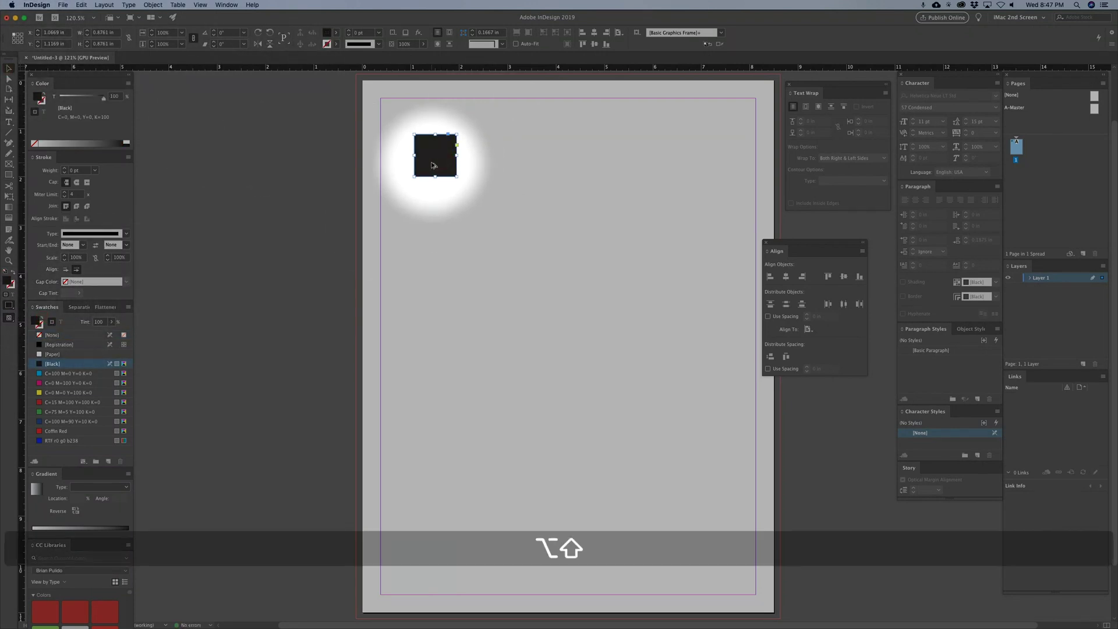
Step: Duplicate the black square sideways into an unevenly spaced row of six, and delete the extra copy placed below the row
drag(432, 165, 757, 165)
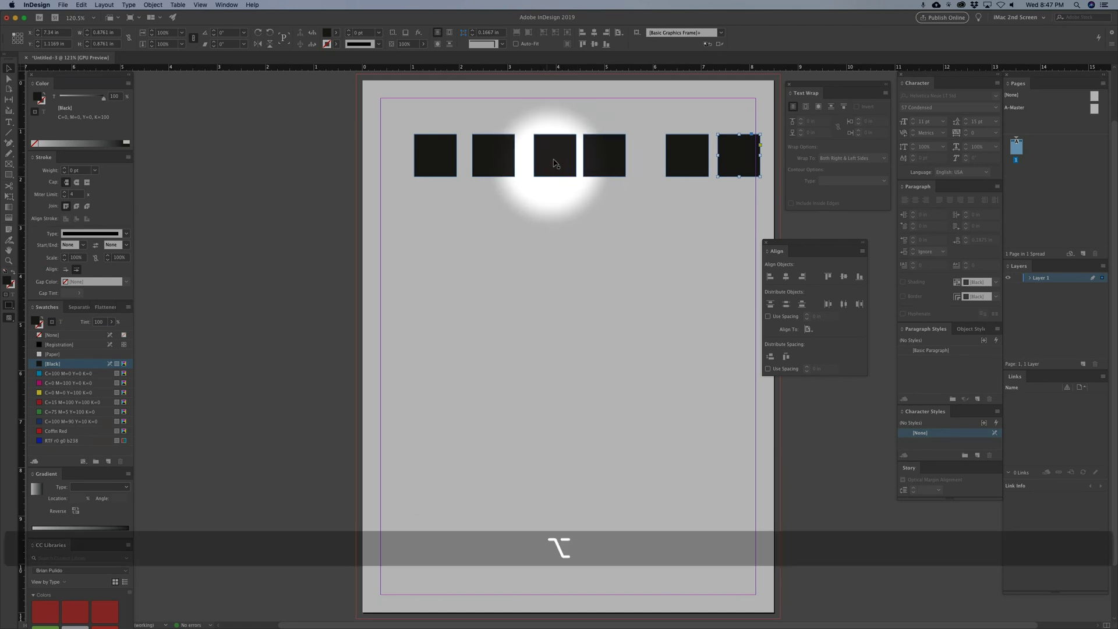
drag(553, 152, 524, 321)
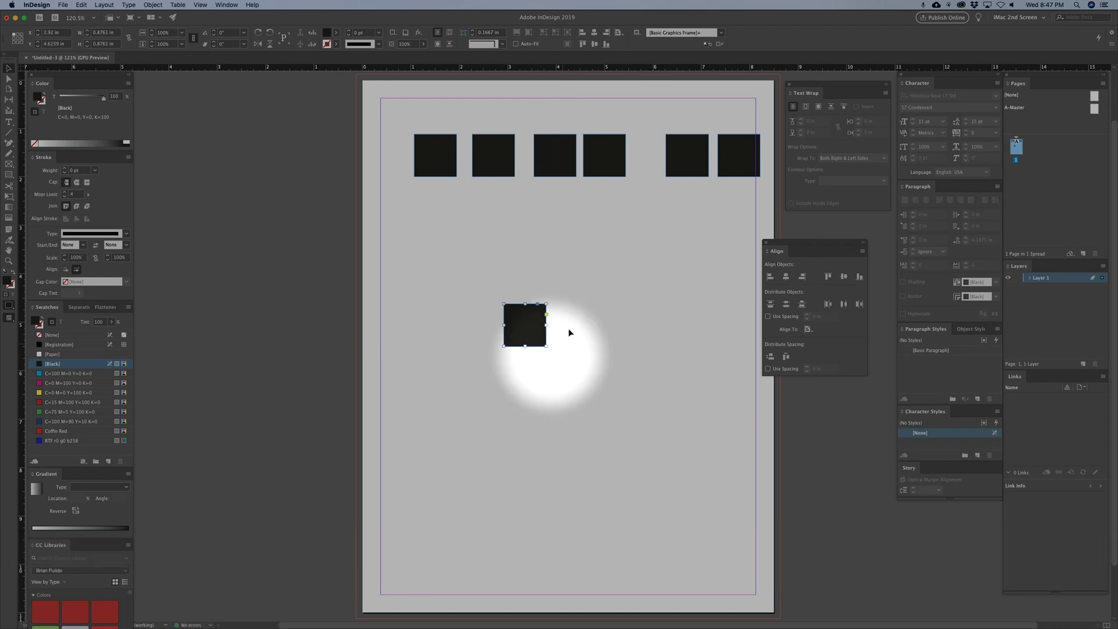
key(BackSpace)
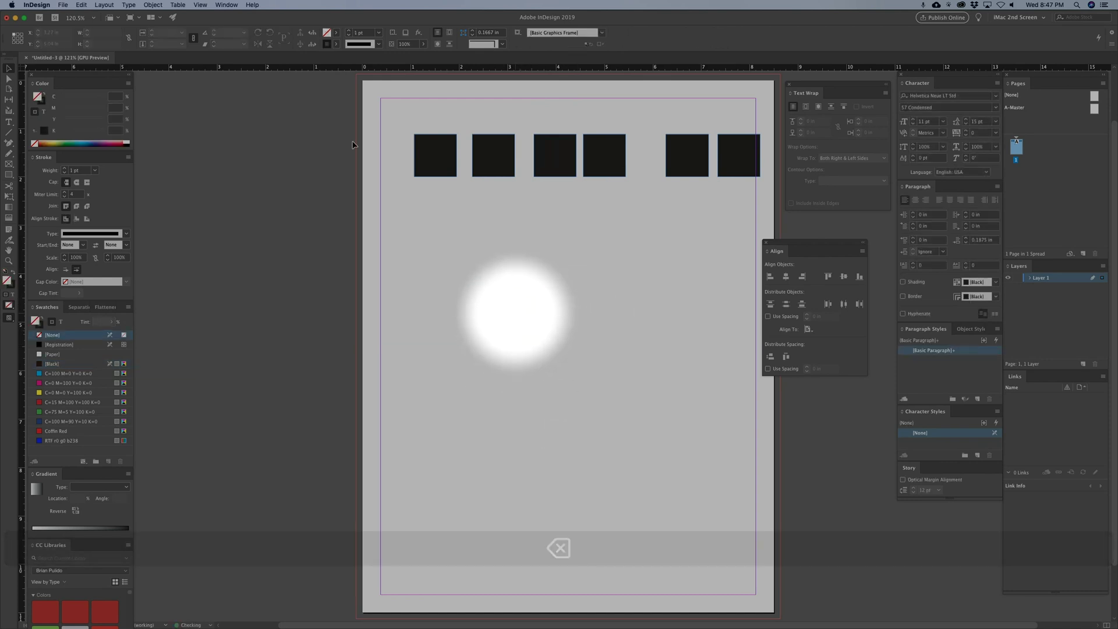
Step: Select all six squares and set the alignment reference to Align to Selection
drag(393, 119, 772, 228)
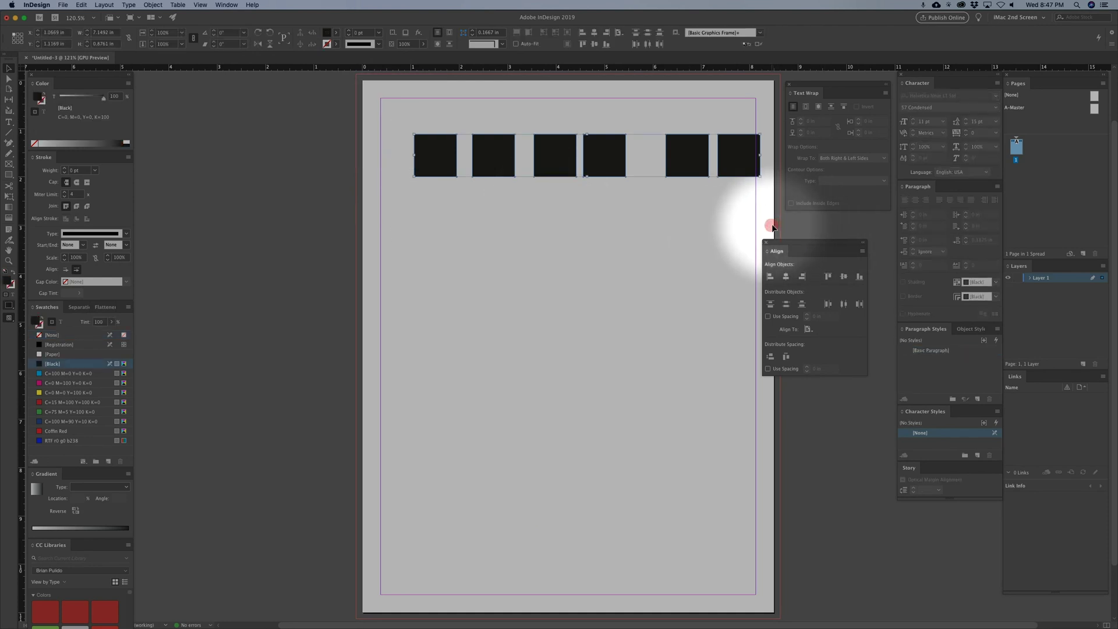
click(808, 330)
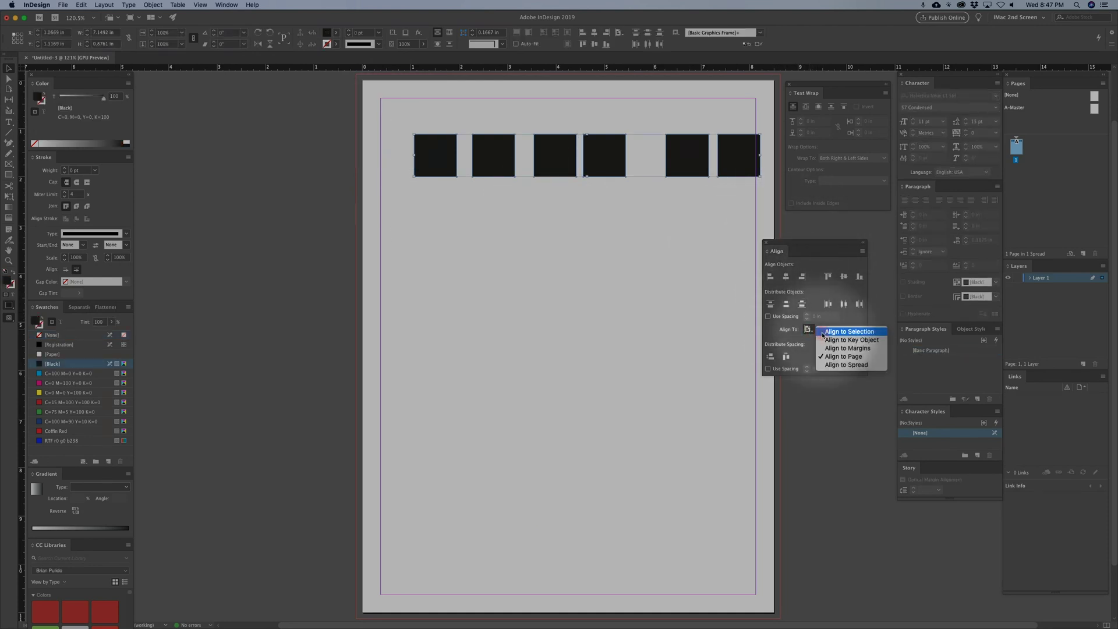
click(827, 326)
Step: Try aligning the six squares by horizontal centers, left edges and right edges, undoing each alignment
click(786, 277)
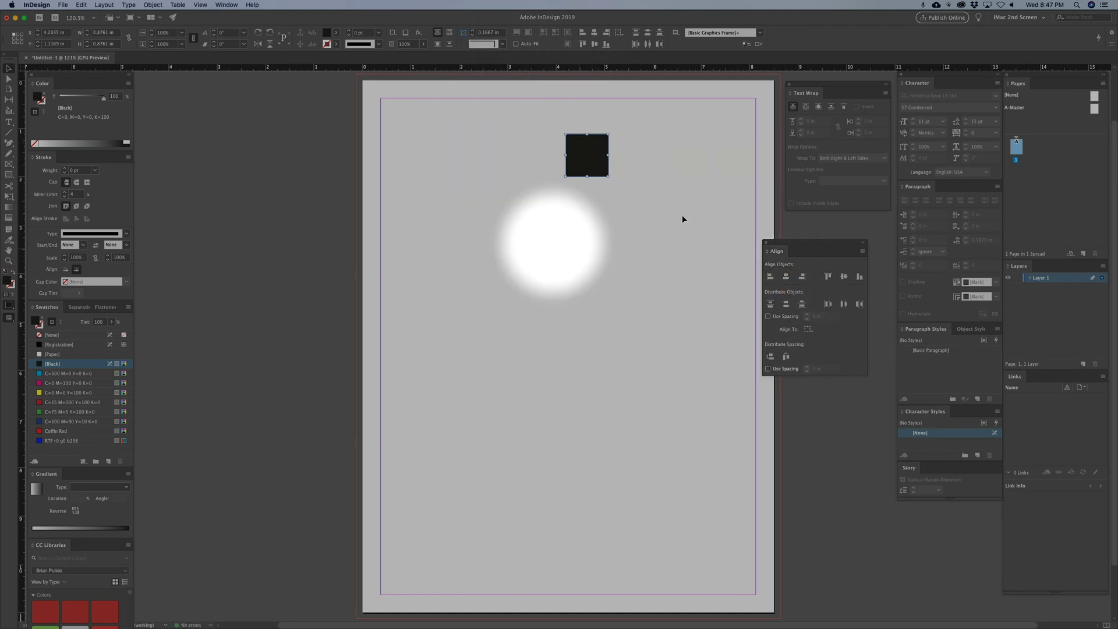
key(super+z)
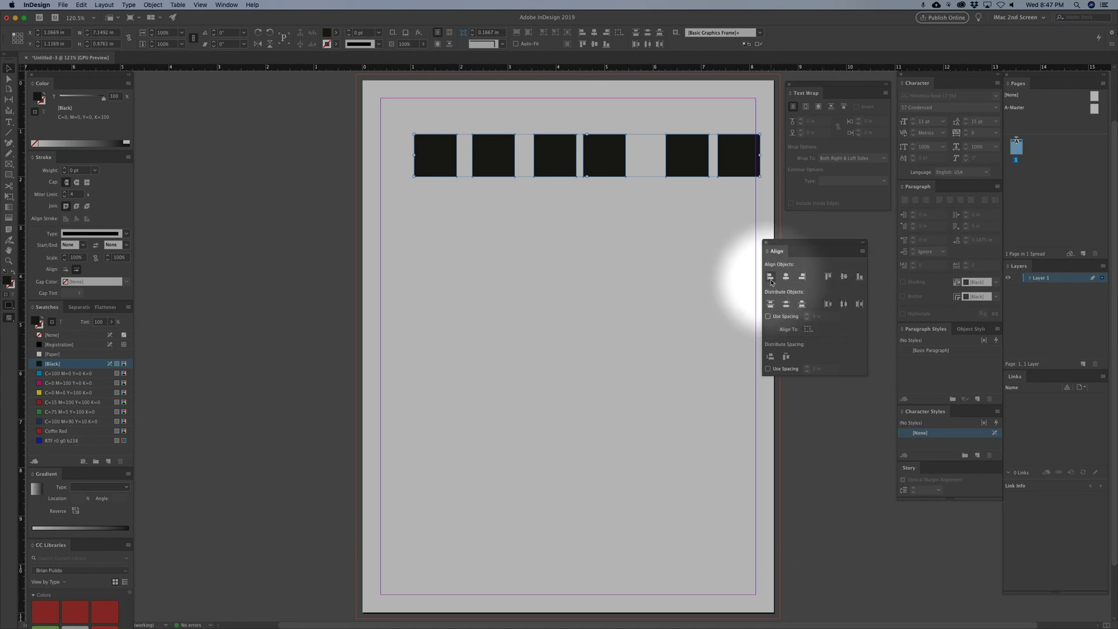
click(770, 279)
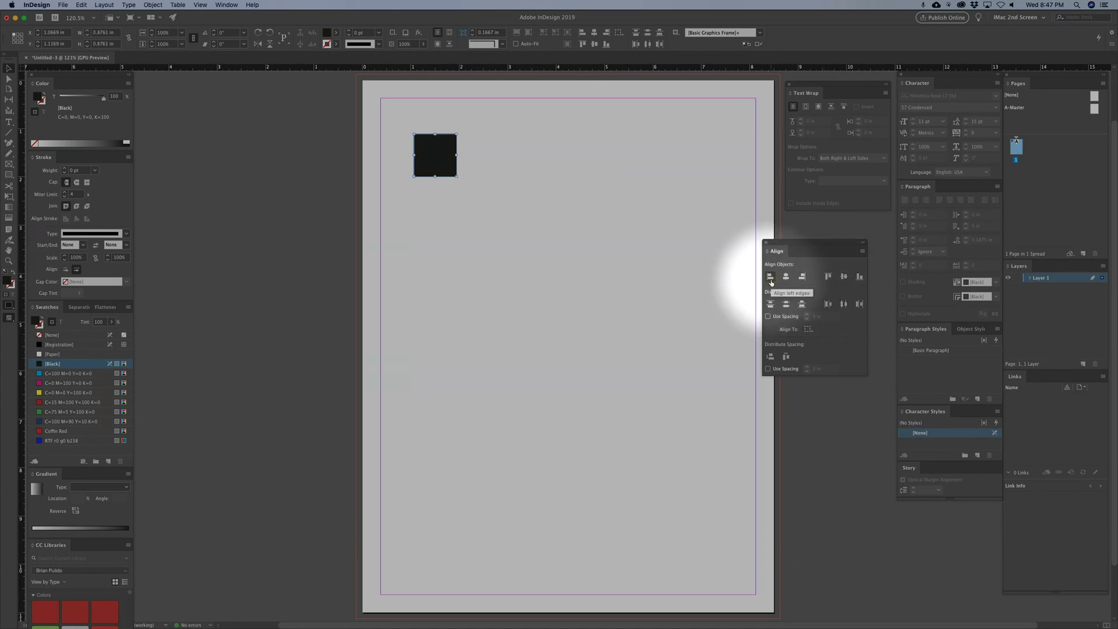
key(super+z)
click(802, 278)
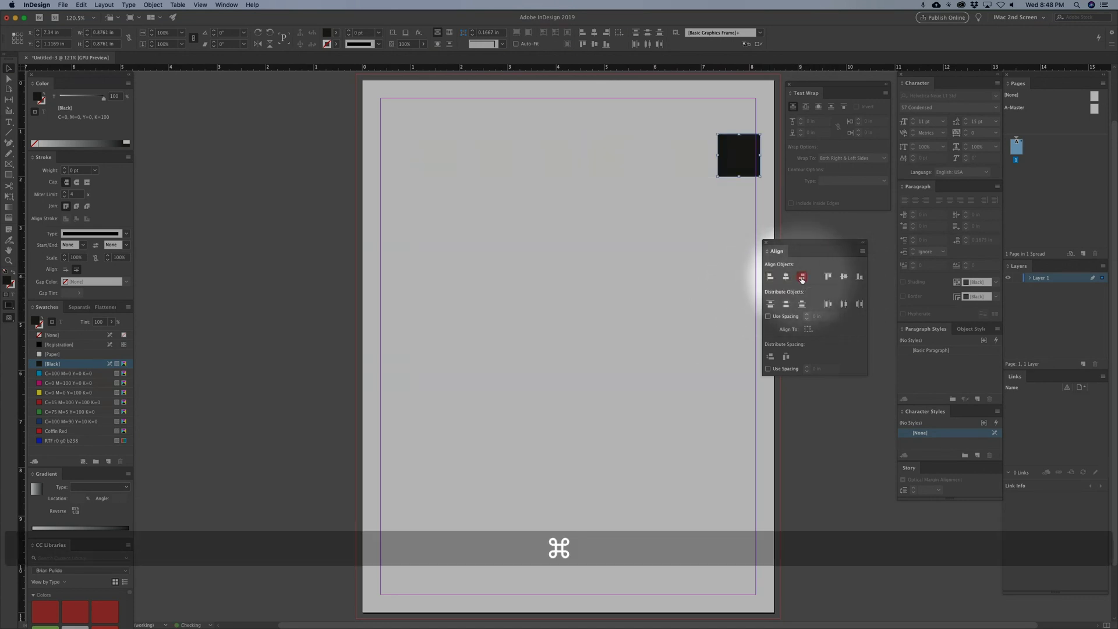
key(super+z)
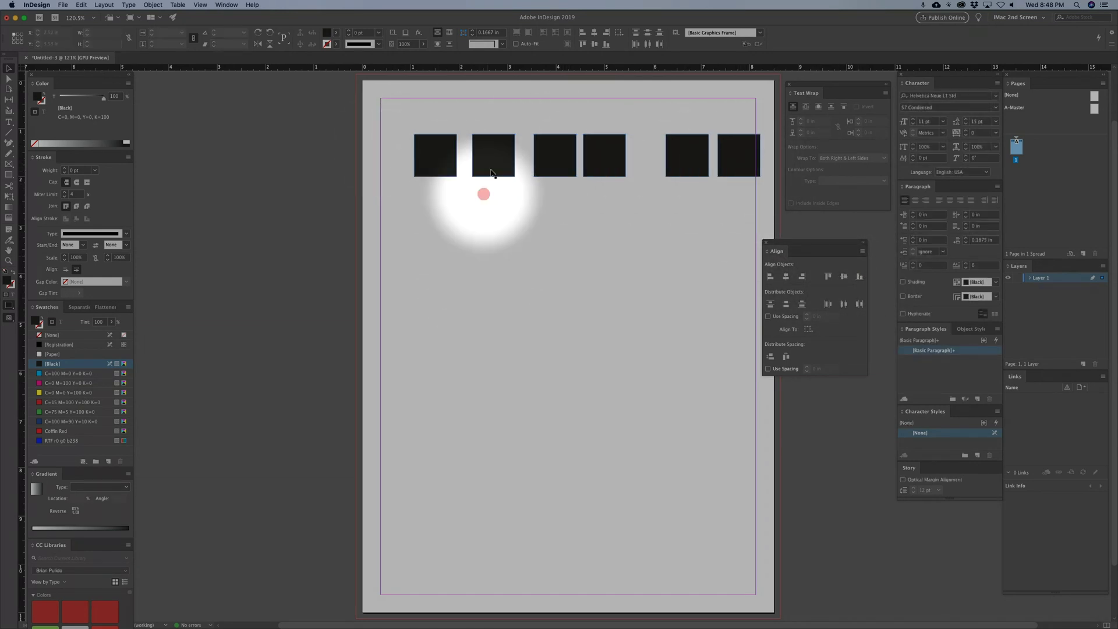
Step: Stagger the row by moving the second and fifth squares down and the fourth up, and select all six squares
drag(500, 175, 500, 211)
drag(604, 170, 606, 141)
drag(684, 154, 680, 195)
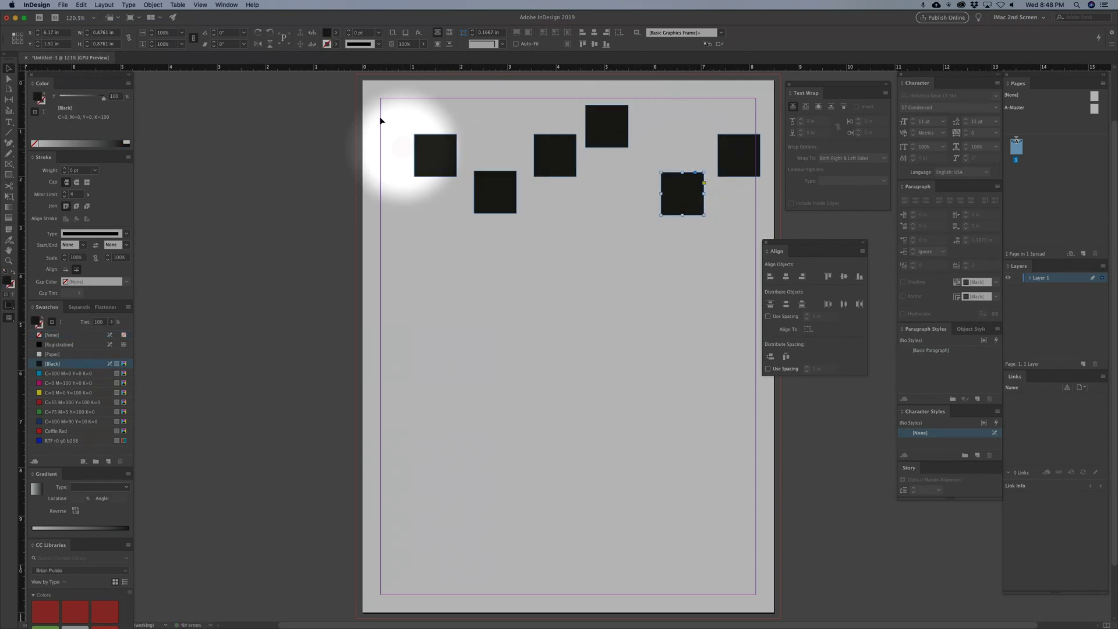
drag(376, 97, 780, 240)
Step: Try aligning the staggered squares by top edges, vertical centers and bottom edges, undoing each alignment
click(828, 278)
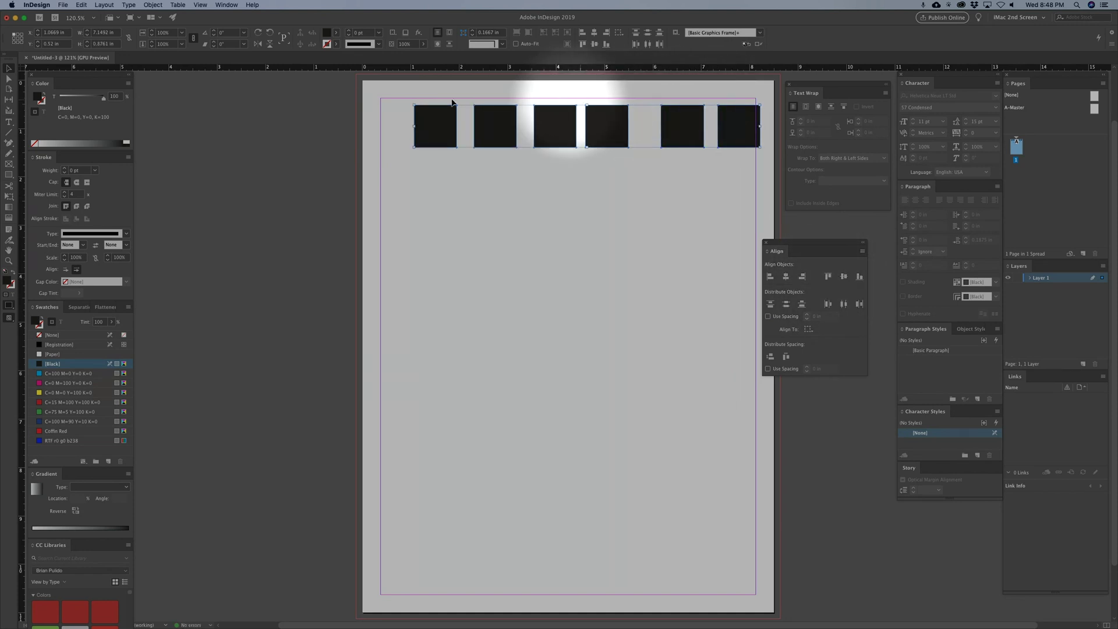
key(super+z)
click(843, 276)
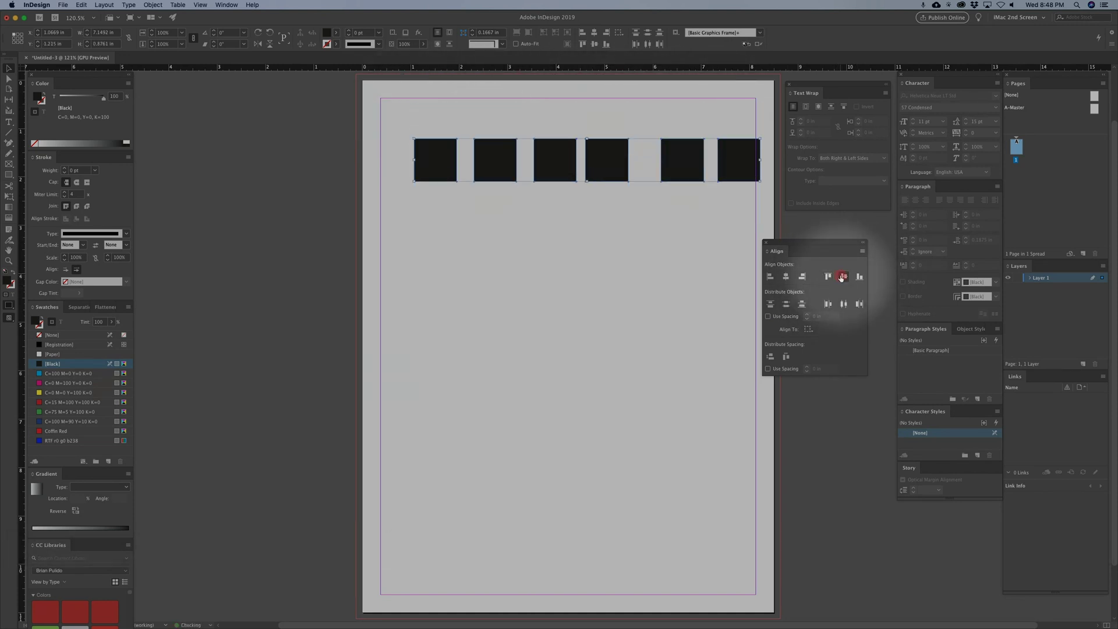
key(super+z)
click(859, 276)
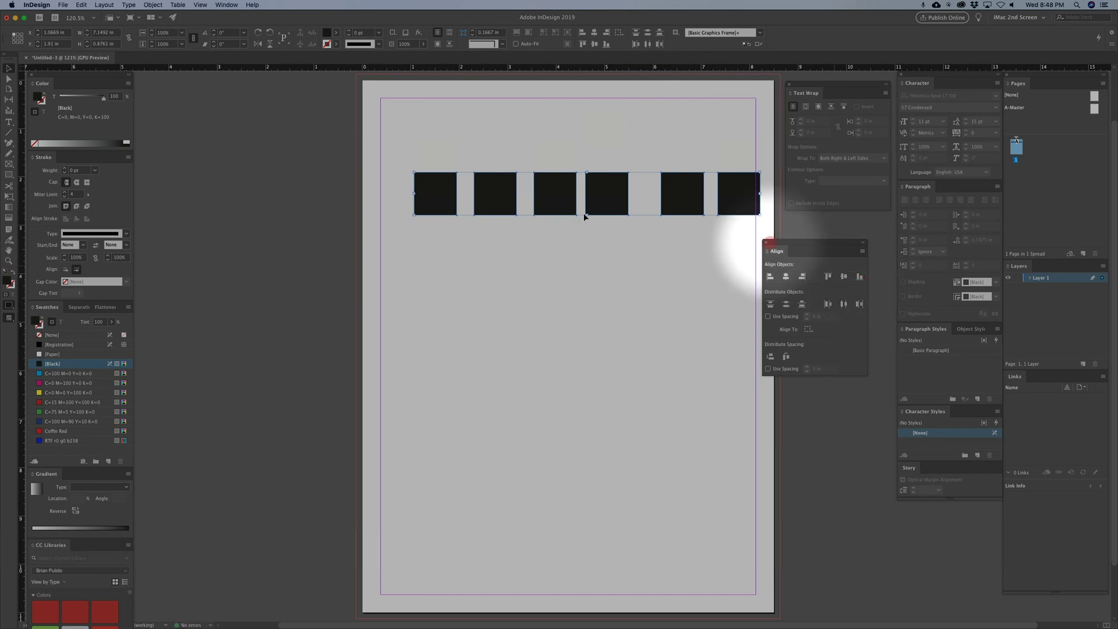
key(super+z)
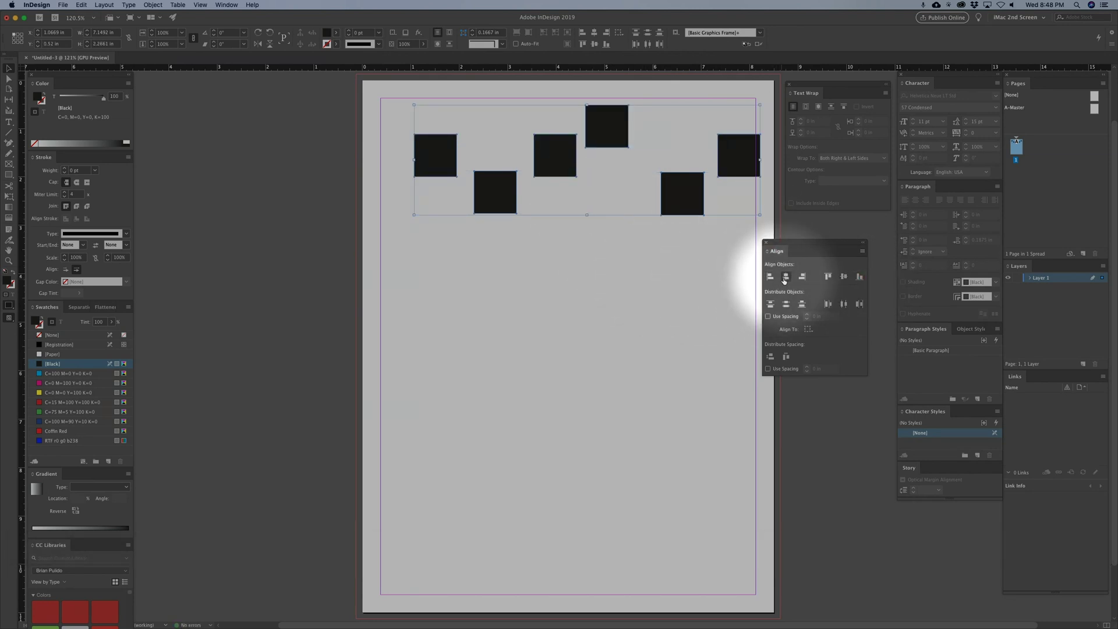
Step: Align the six squares by their vertical centers and distribute them by their horizontal centers
click(844, 277)
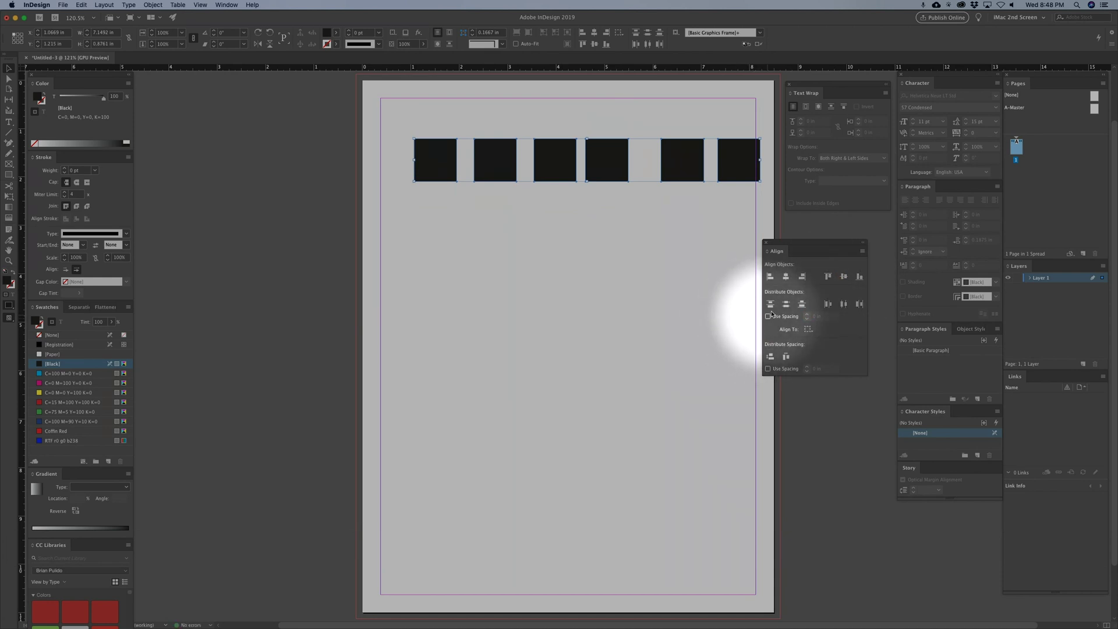
click(844, 304)
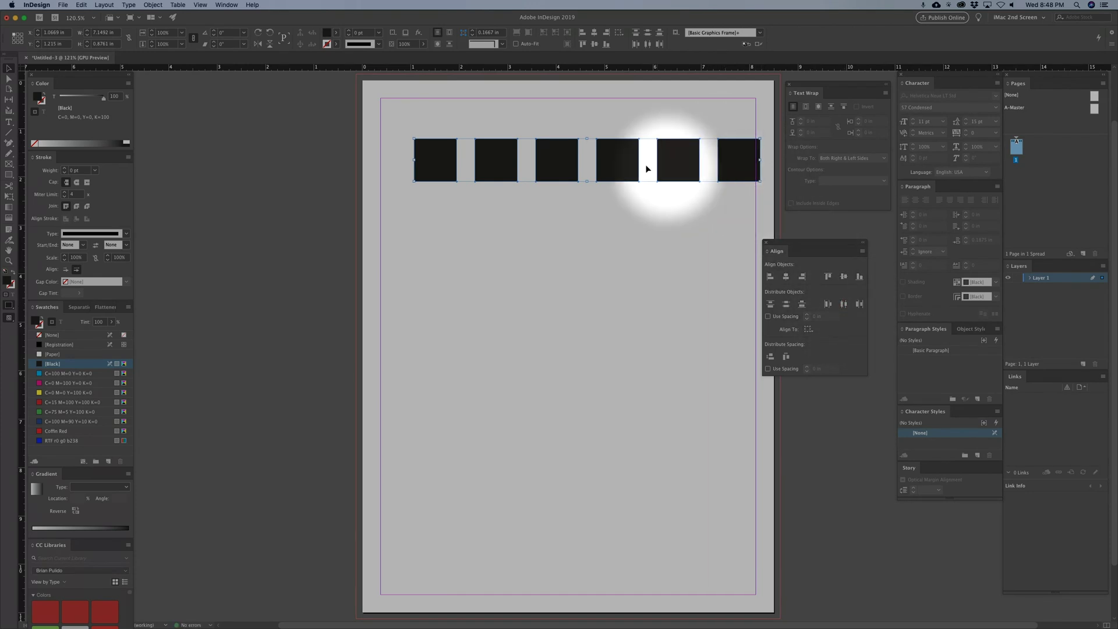
Step: Enlarge the first square up and to the left, and the third square down and to the right to about 1.1 in
click(585, 295)
click(438, 158)
drag(412, 139, 395, 120)
click(567, 174)
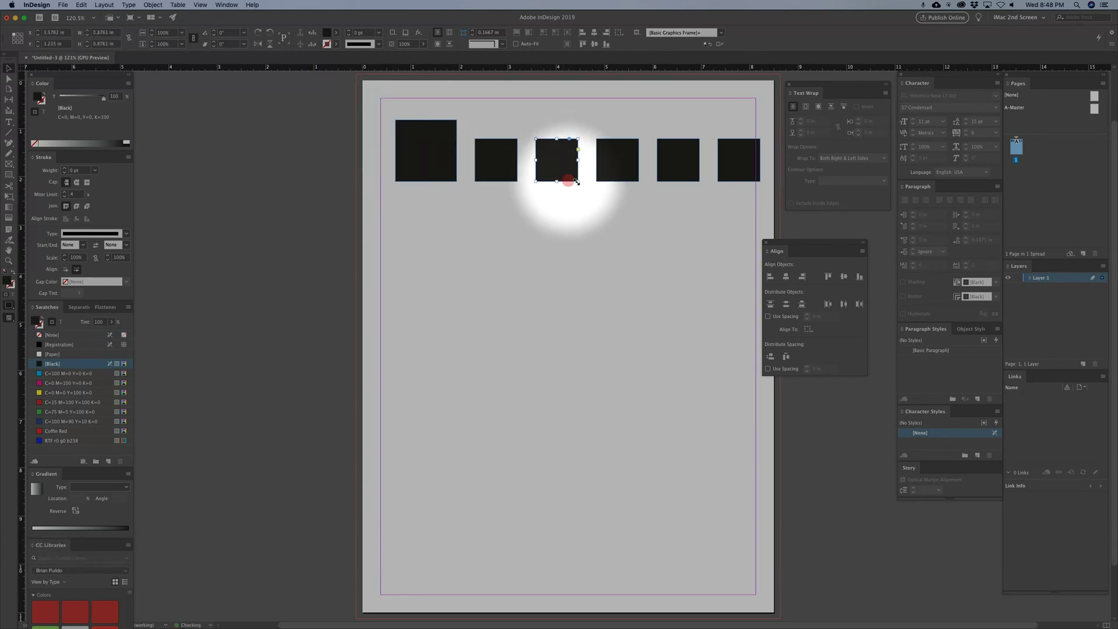
drag(580, 184, 623, 246)
Step: Select all six differently sized squares and distribute them by their horizontal centers
click(355, 143)
drag(371, 136, 774, 217)
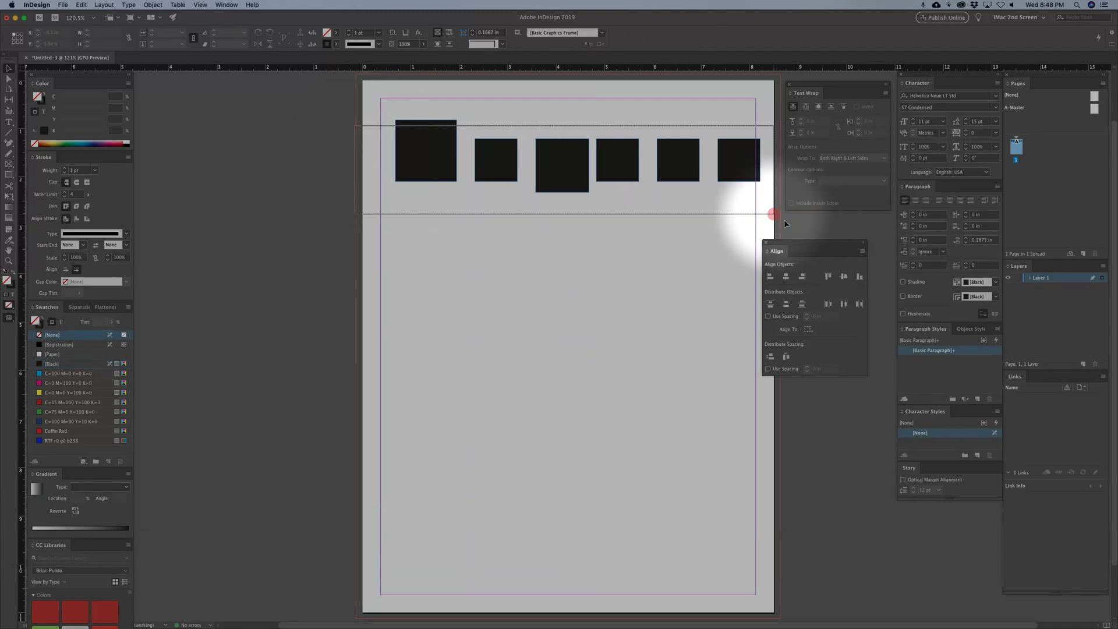
click(844, 304)
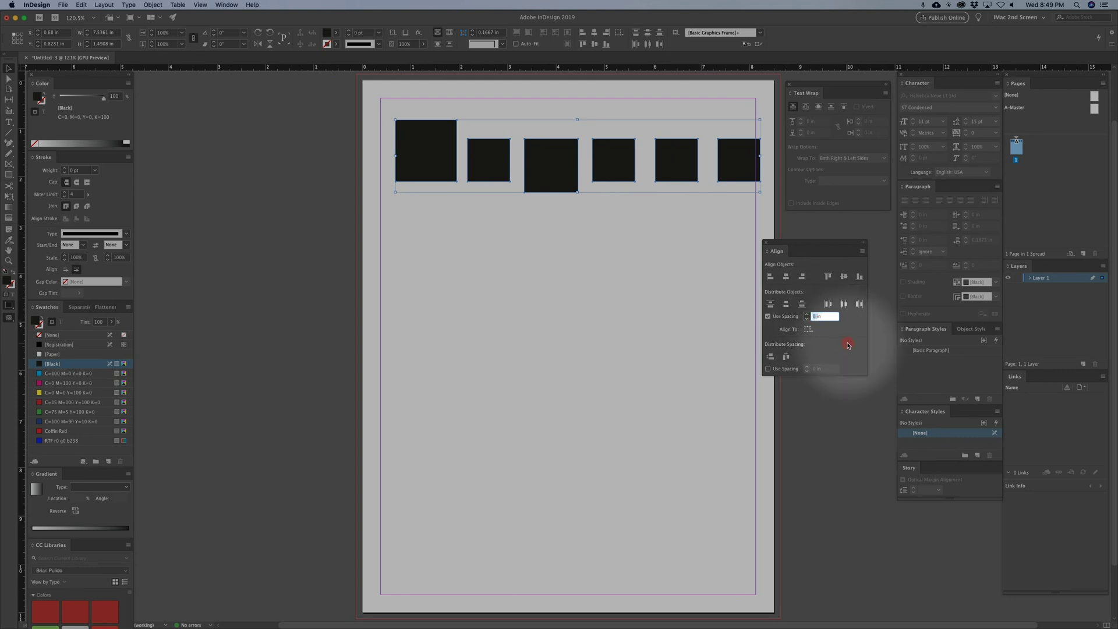
Step: Set the Distribute Objects spacing value to 0.125 in and distribute equal horizontal space between the squares
text(.125)
key(Tab)
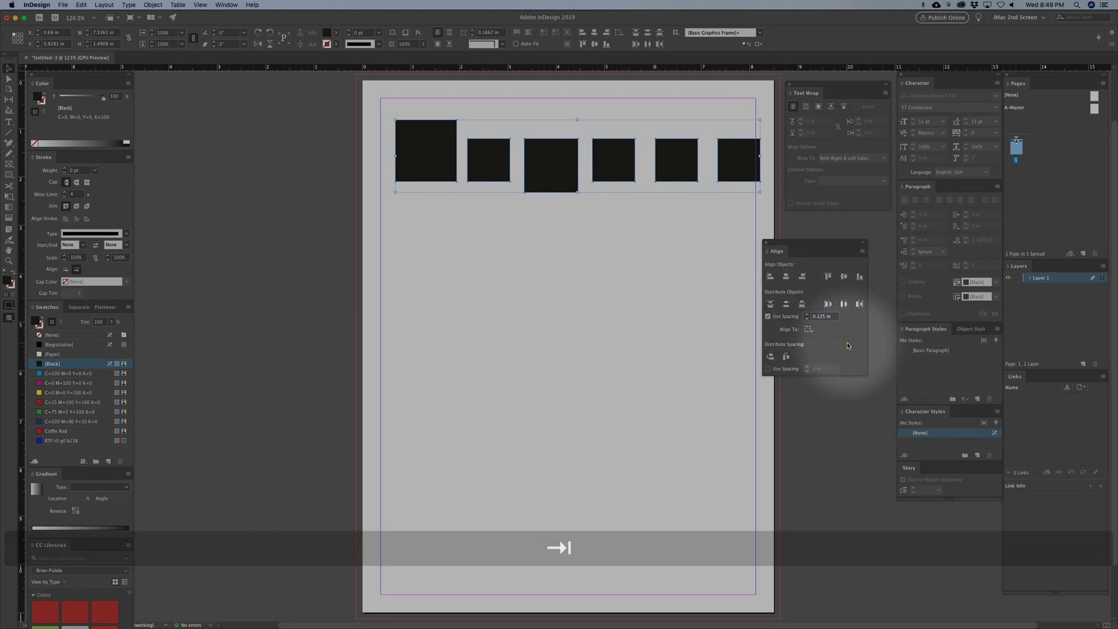
click(786, 357)
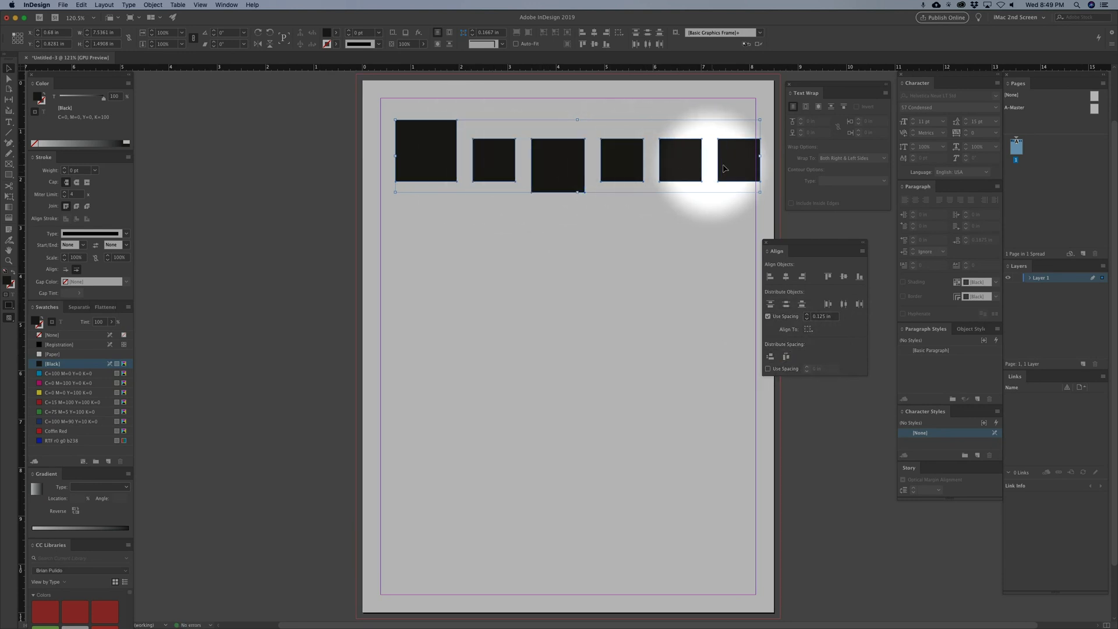
Step: Move the enlarged third square below the first, to about X 0.8 in and Y 2.49 in, and review the Align To options
click(593, 99)
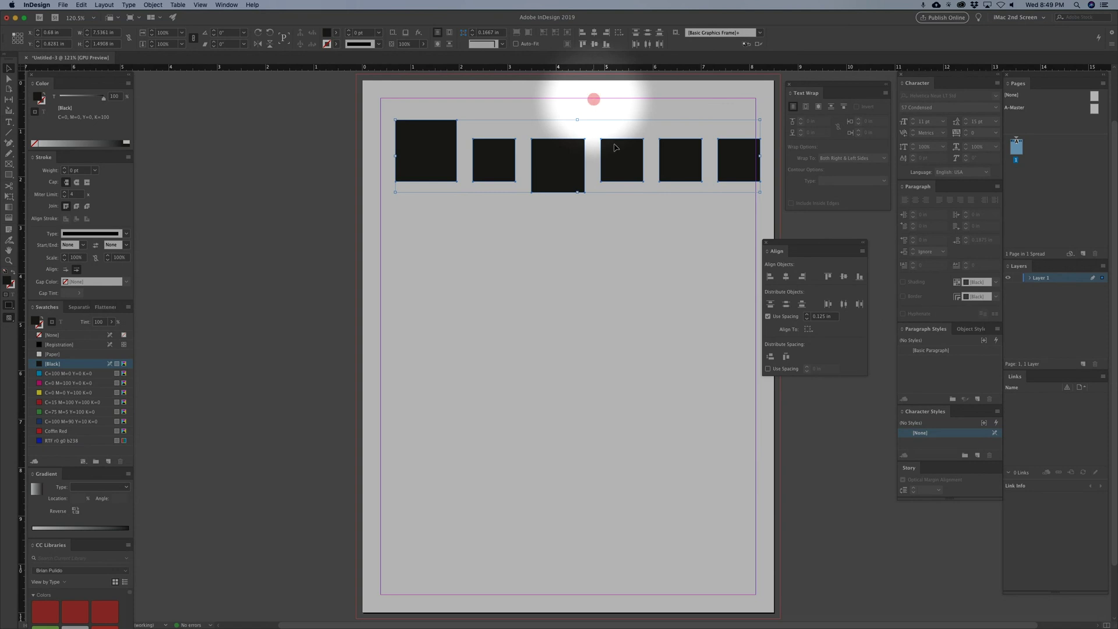
drag(546, 167, 414, 229)
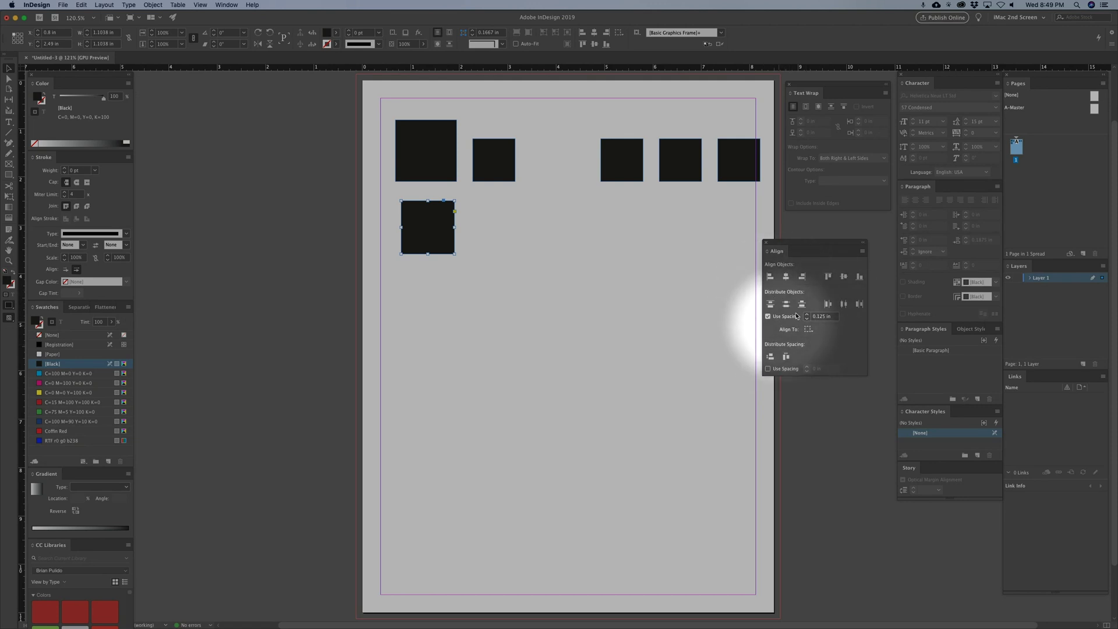
click(809, 329)
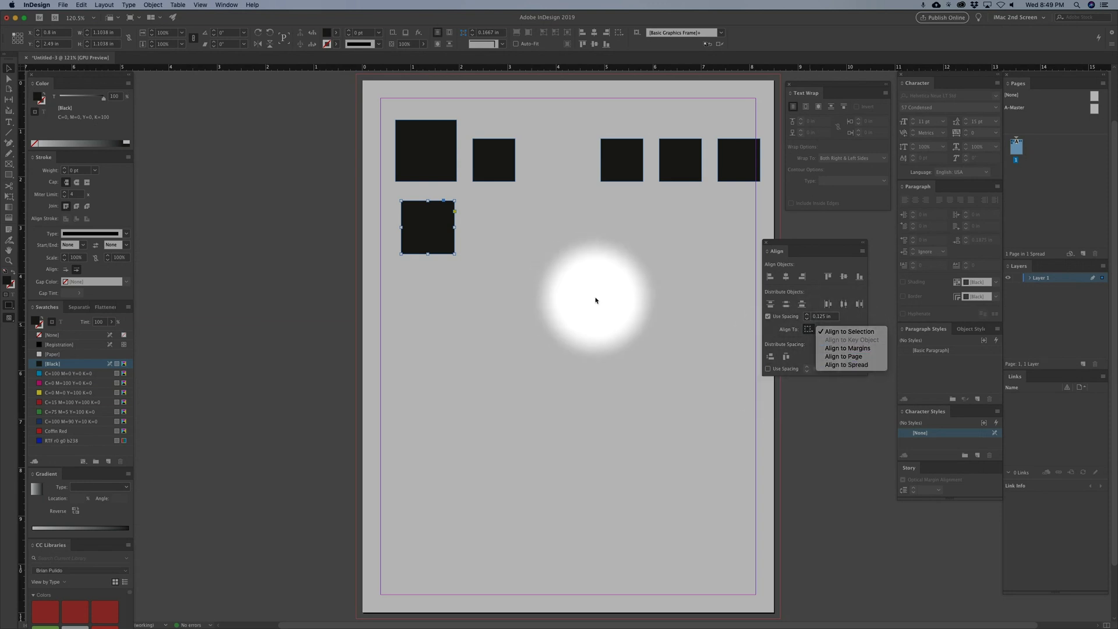
click(616, 301)
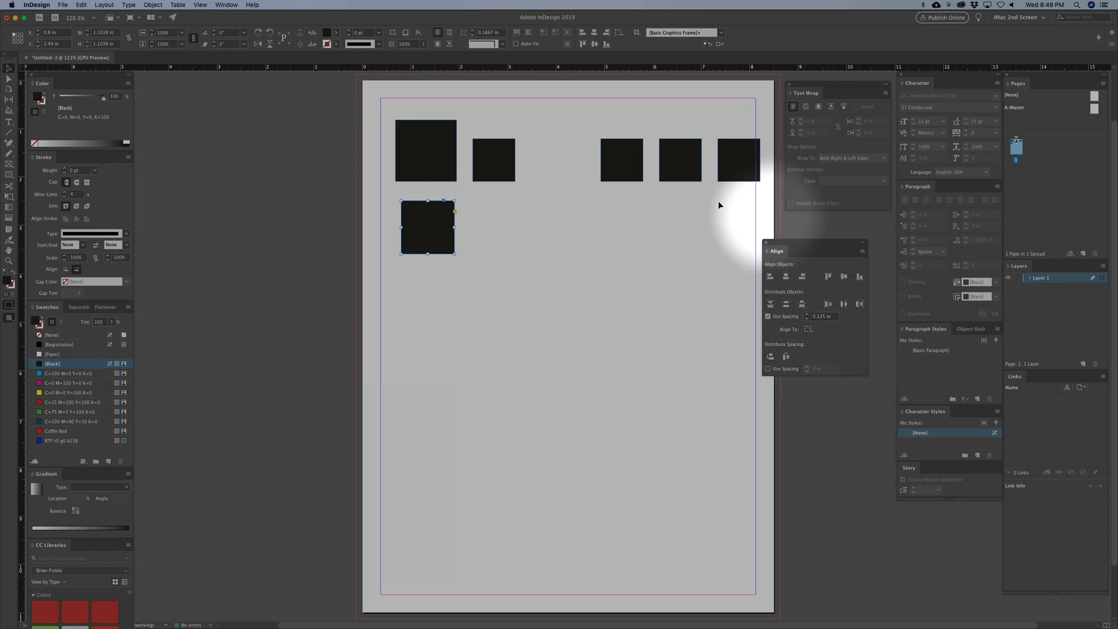